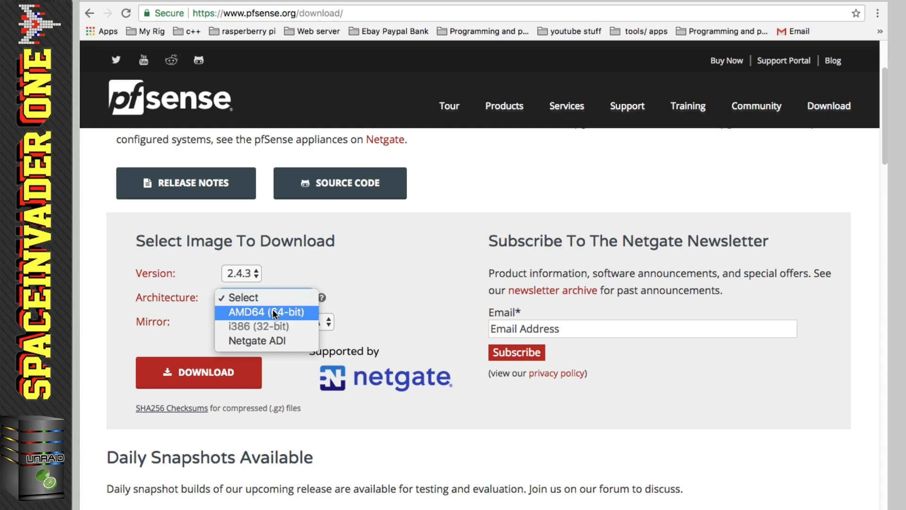
- Choose AMD64 architecture, the CD Image (ISO) Installer and the Frankfurt, Germany mirror for pfSense 2.4.3
left_click(274, 314)
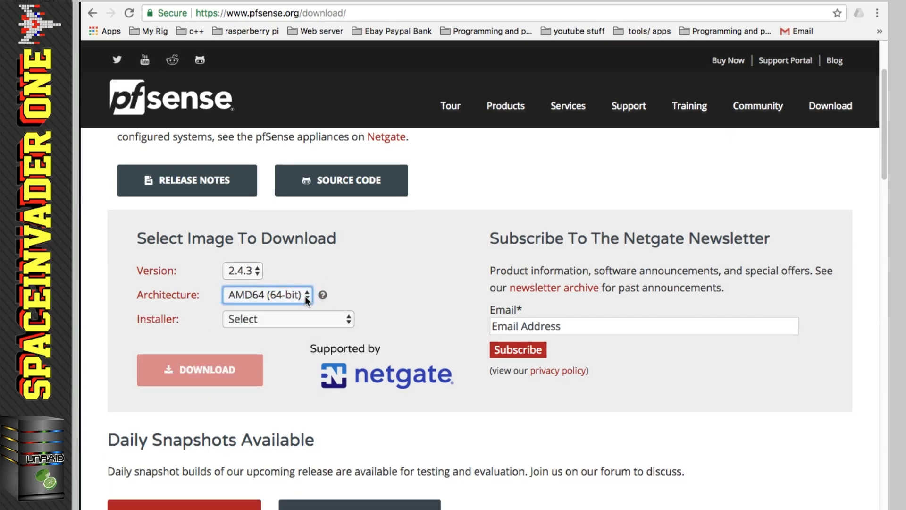
left_click(336, 321)
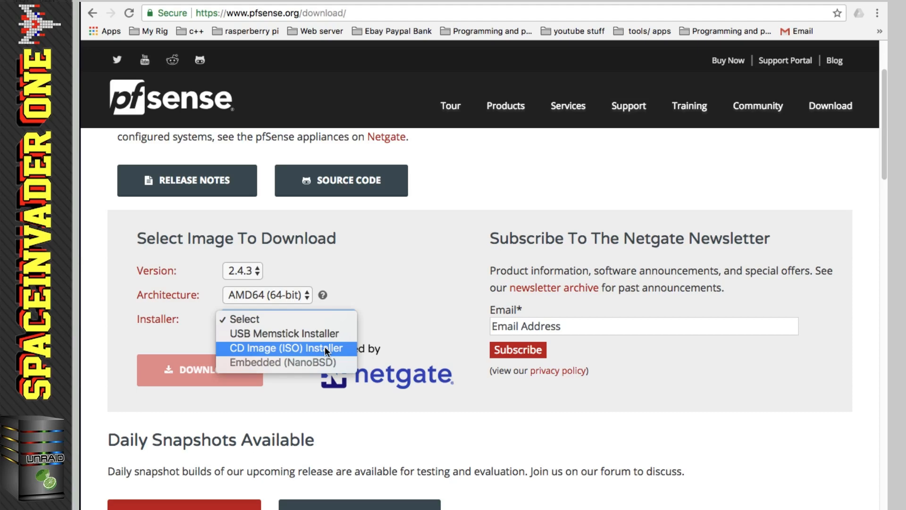
left_click(325, 349)
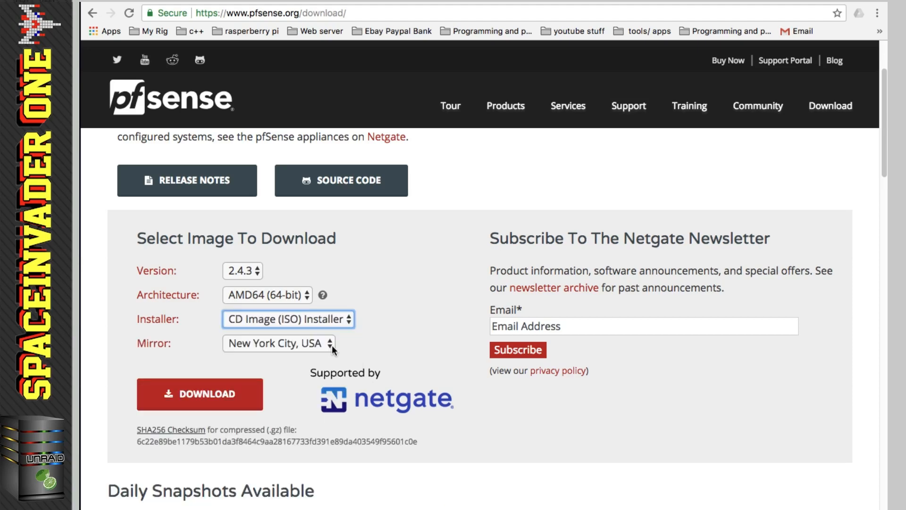
left_click(332, 350)
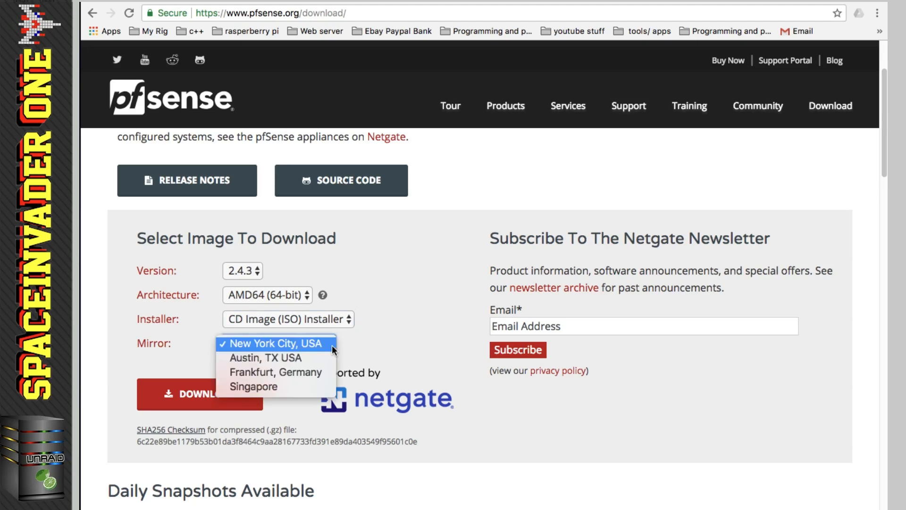
left_click(304, 371)
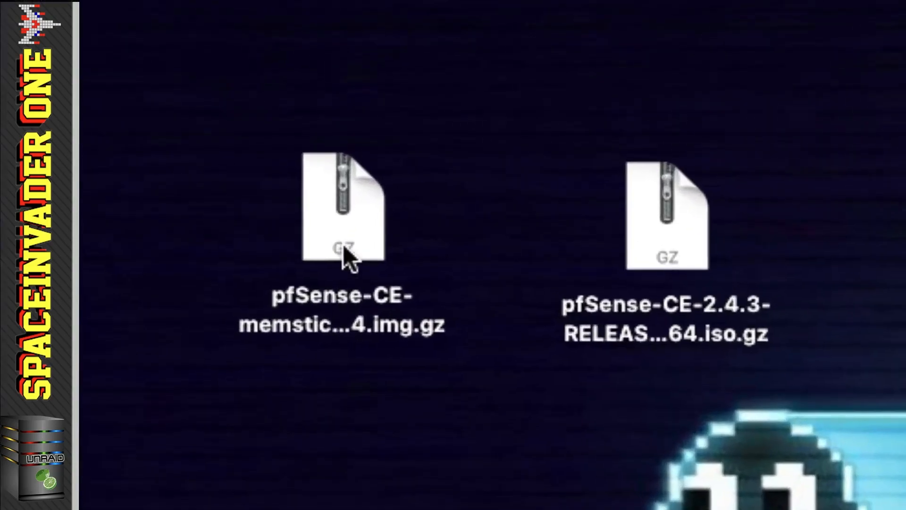
- Decompress the pfSense memstick and ISO .gz archives into their .img and .iso files
left_click(301, 190)
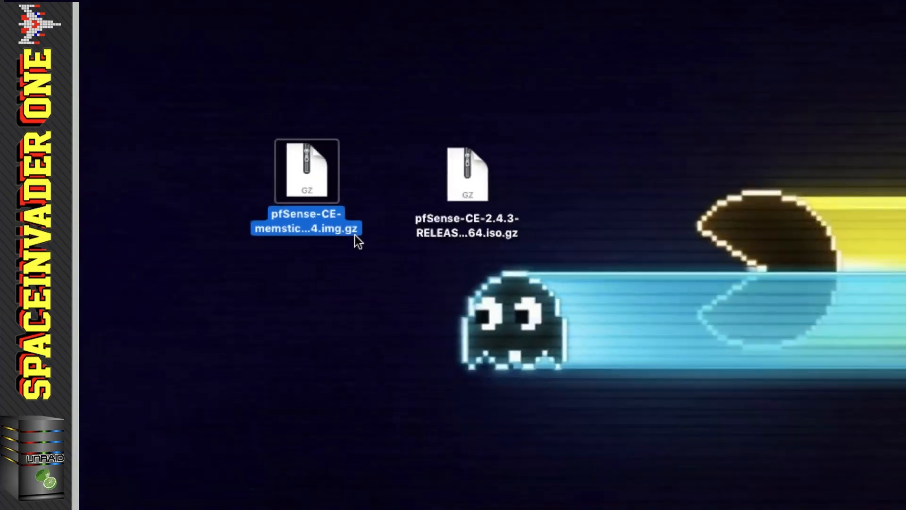
double_click(425, 346)
double_click(412, 173)
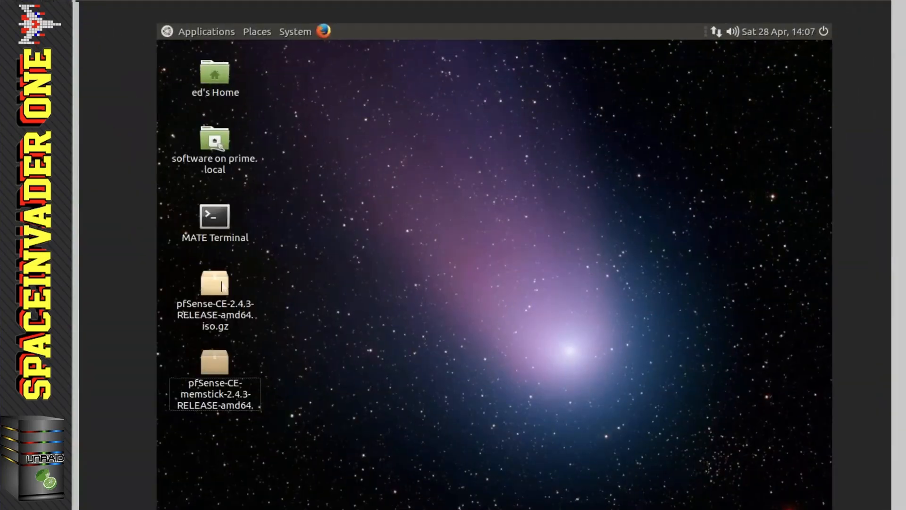
right_click(186, 292)
left_click(250, 257)
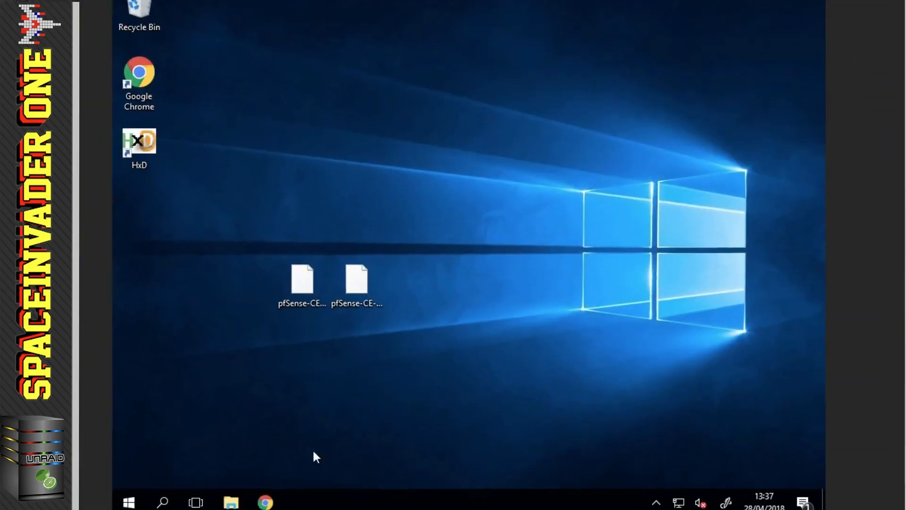
- Download and install the 64-bit 7-Zip from its website
left_click(259, 501)
left_click(307, 180)
left_click(317, 167)
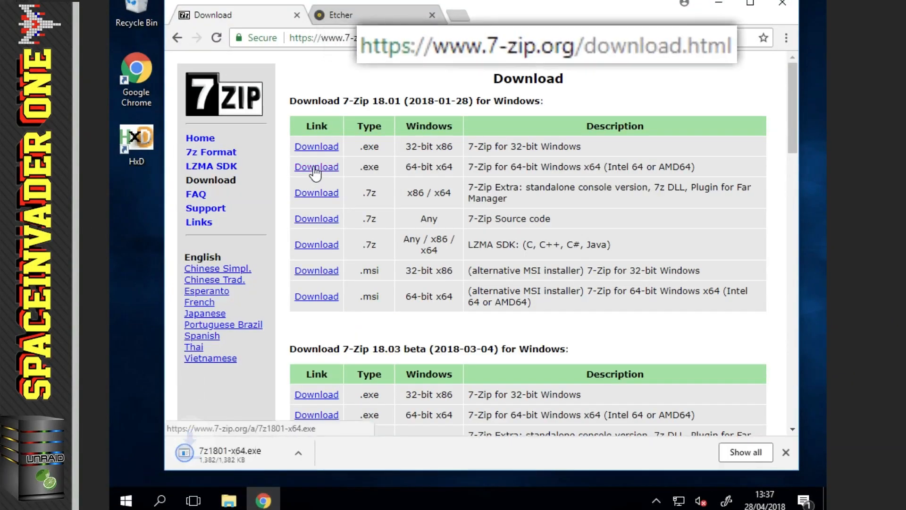
left_click(310, 453)
left_click(330, 366)
left_click(455, 284)
left_click(453, 289)
left_click(718, 4)
- Extract the memstick archive in place with 7-Zip, then cut ISO_PFSENSE for moving
right_click(302, 278)
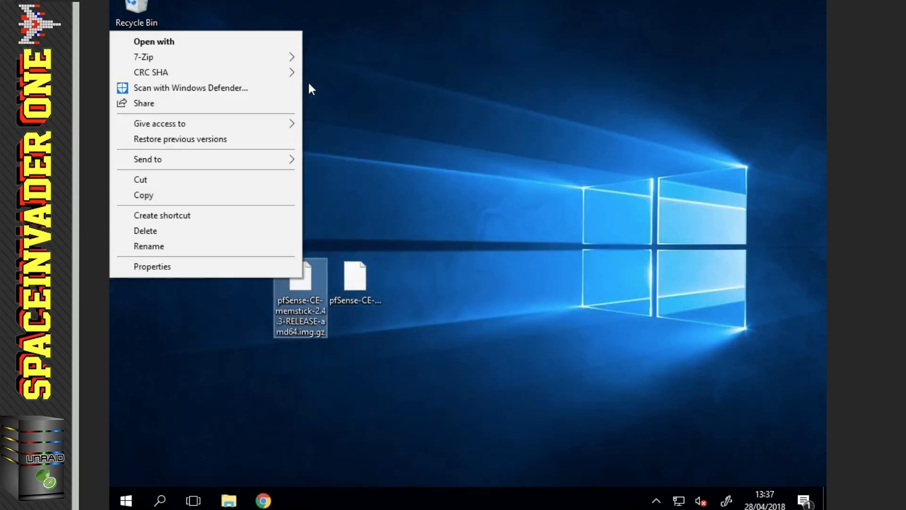
mouse_move(283, 57)
left_click(338, 104)
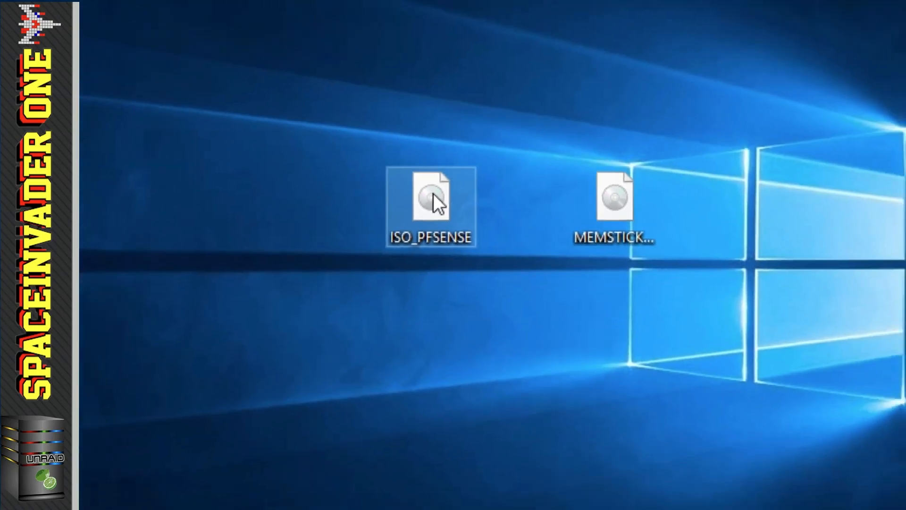
right_click(361, 214)
left_click(362, 409)
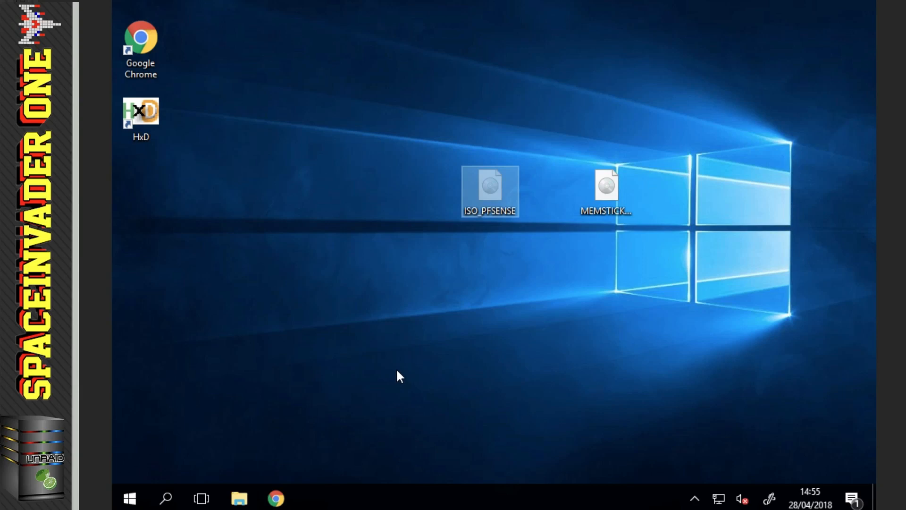
- Paste ISO_PFSENSE into the server's operating systems\pfsense folder, leaving MEMSTICK_PFSENSE on the desktop
left_click(241, 497)
double_click(319, 197)
right_click(321, 201)
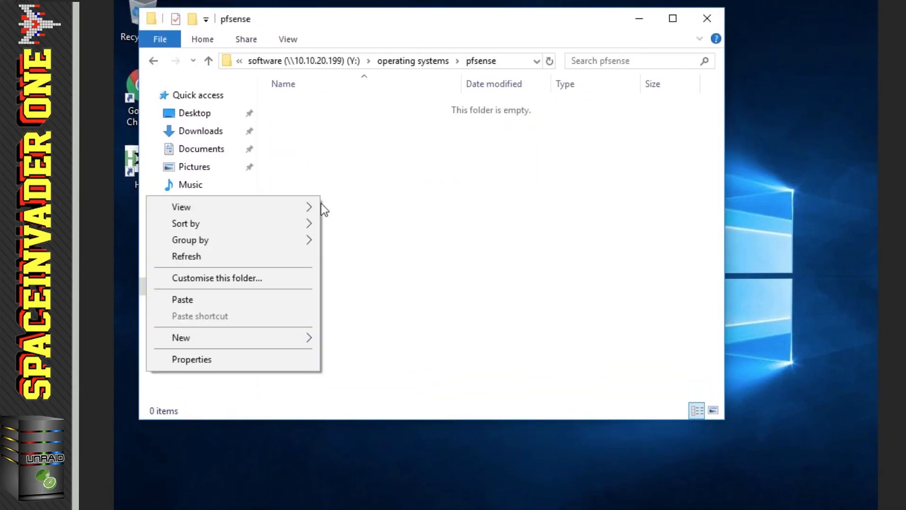
left_click(273, 291)
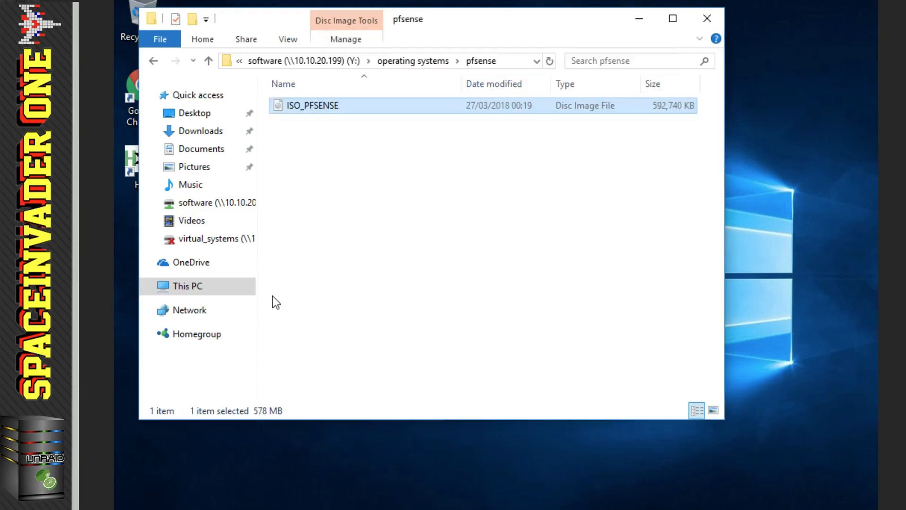
left_click(712, 22)
left_click_drag(608, 234, 436, 215)
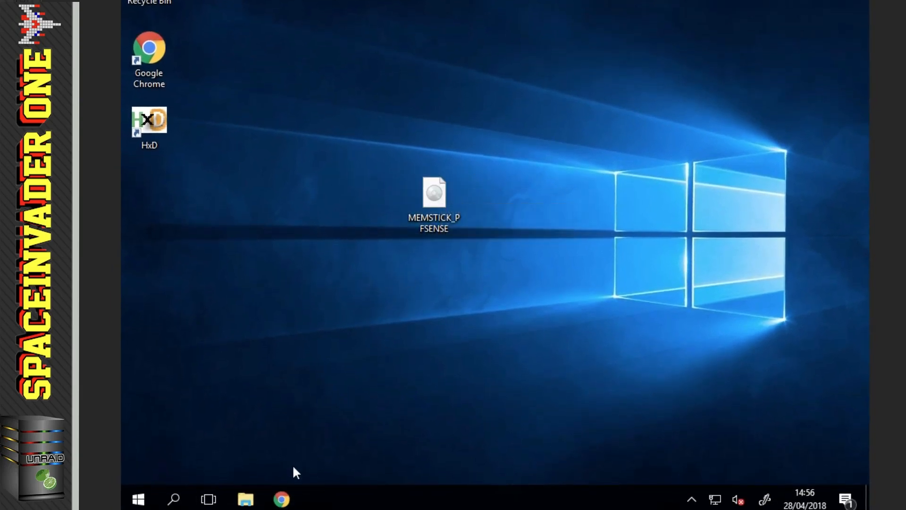
- Download a version of Etcher from etcher.io and run its installer
left_click(282, 499)
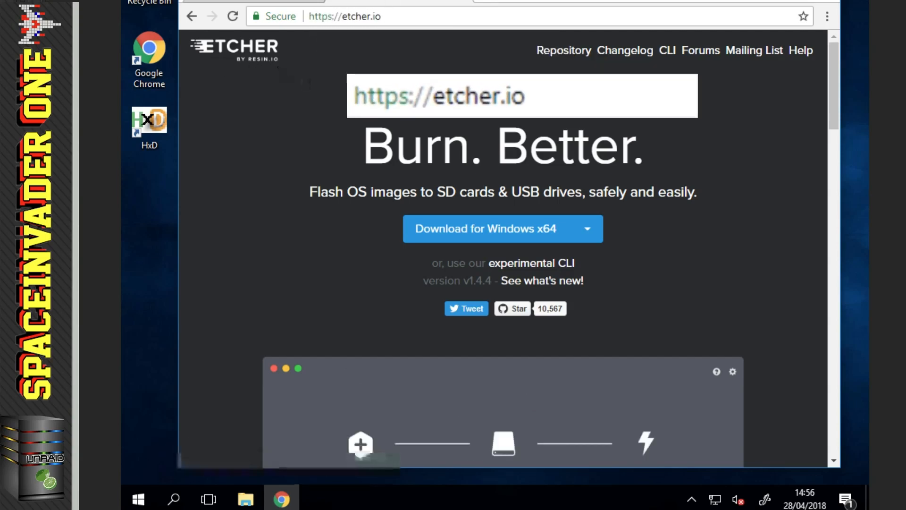
left_click(585, 236)
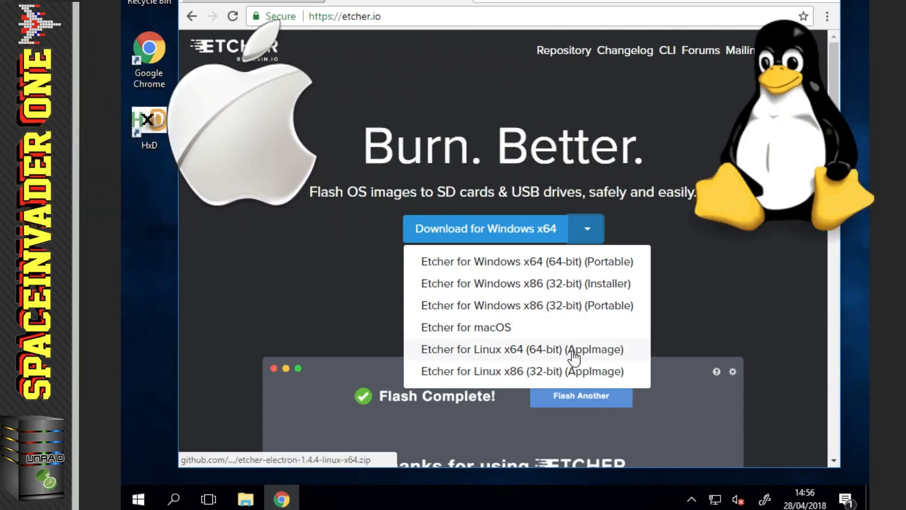
left_click(532, 237)
left_click(334, 446)
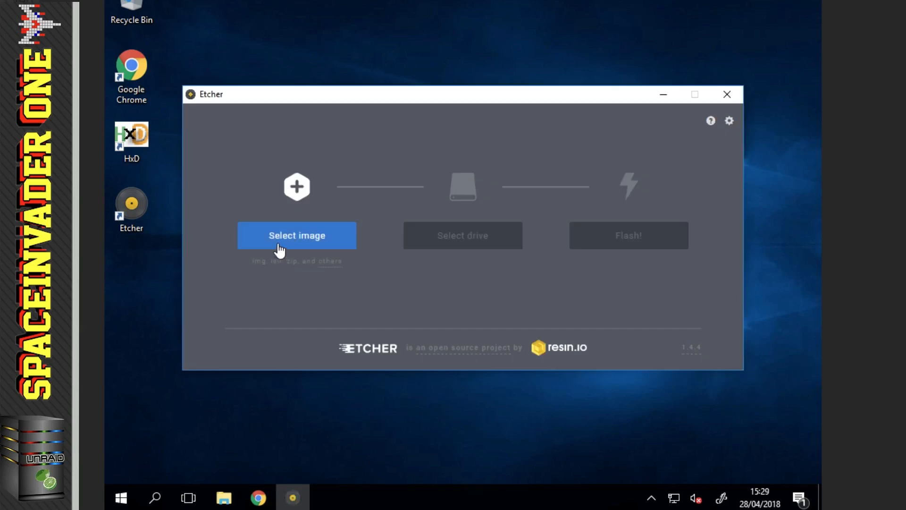
- Select the MEMSTICK_PFSENSE image and the SanDisk USB drive in Etcher, then start flashing
left_click(279, 250)
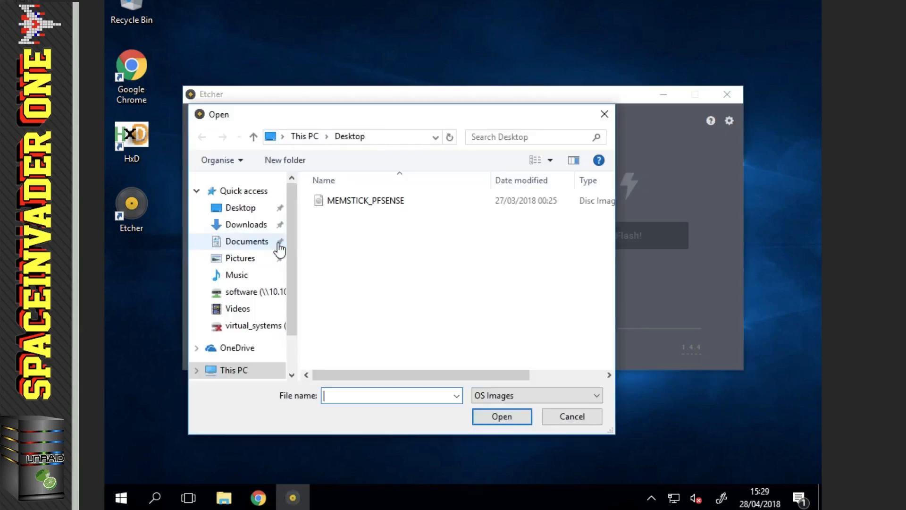
left_click(358, 207)
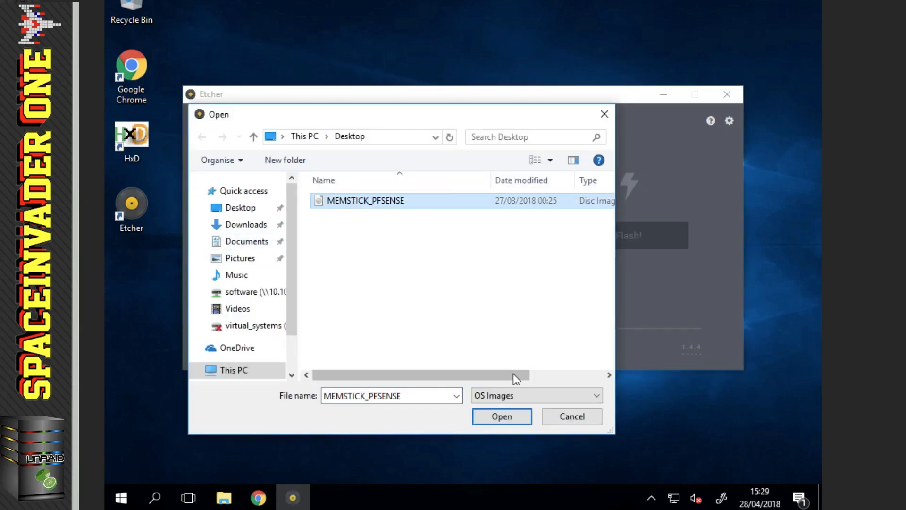
left_click(512, 418)
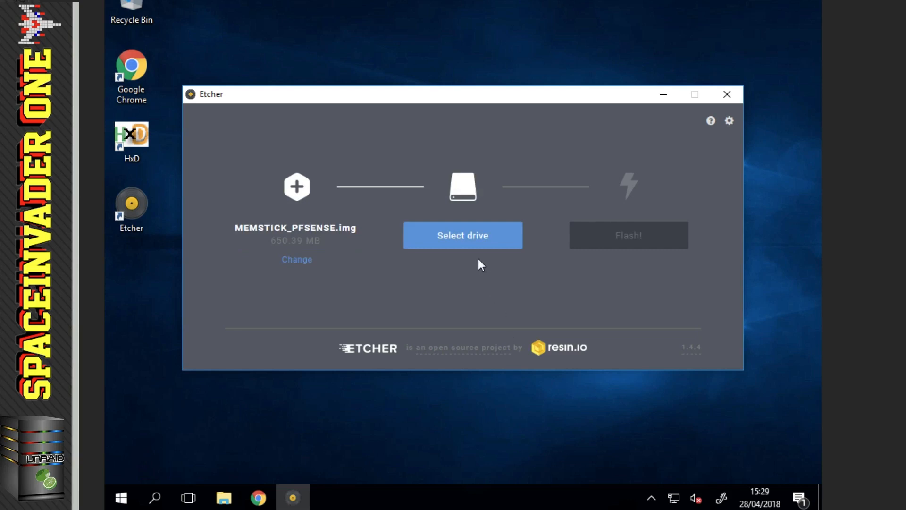
left_click(470, 245)
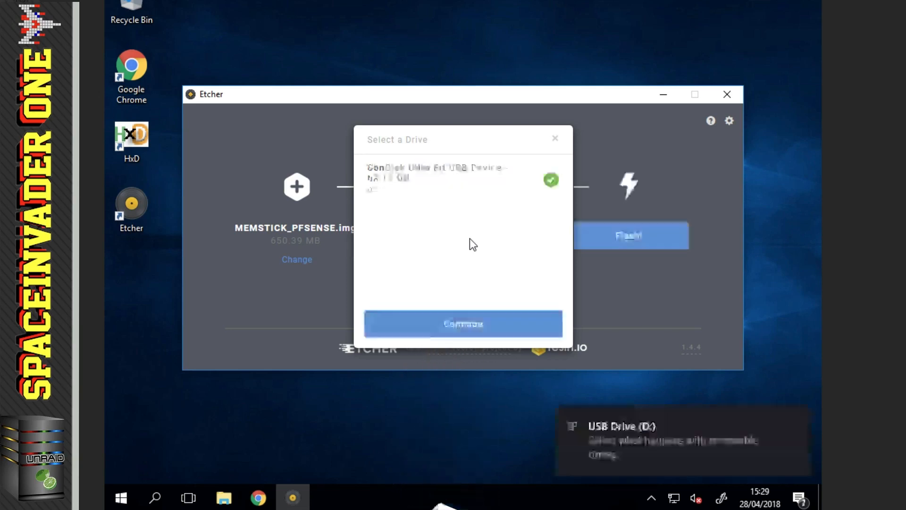
left_click(475, 330)
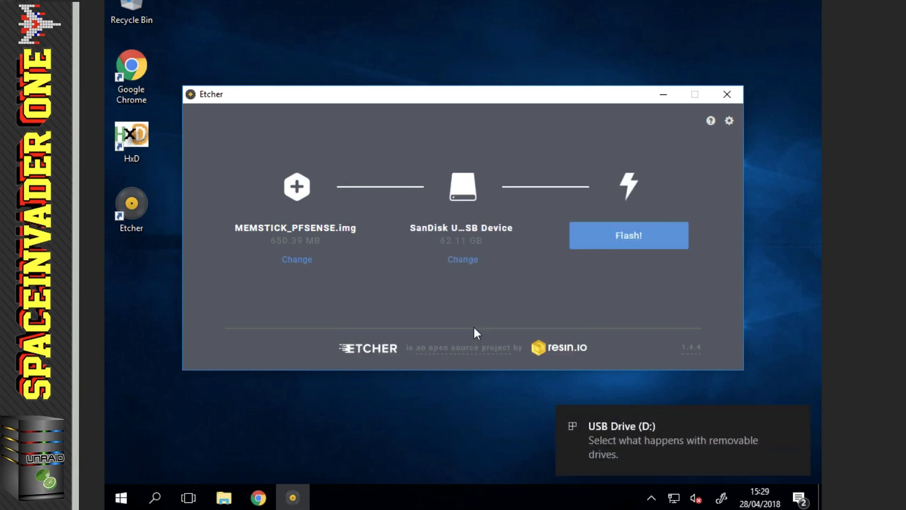
left_click(609, 240)
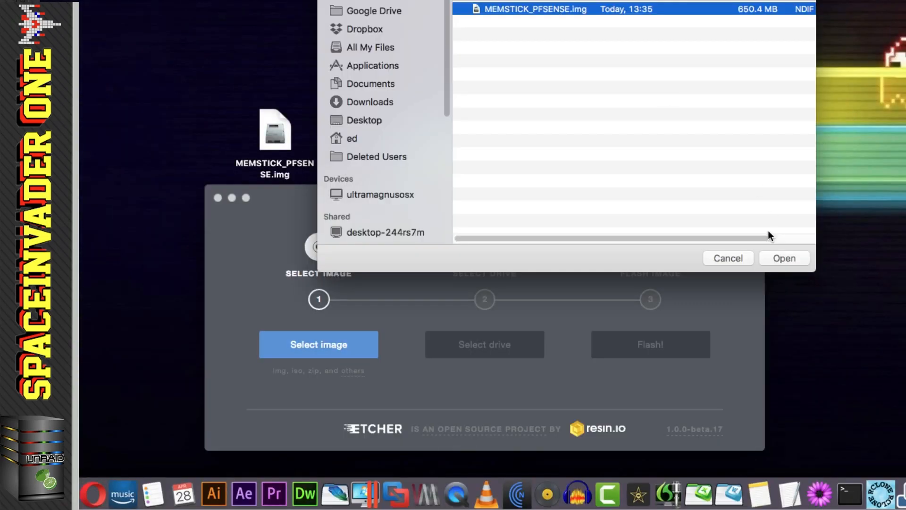
- Flash MEMSTICK_PFSENSE.img on the Mac, close Etcher, and inspect the SanDisk stick in Disk Utility
left_click(781, 255)
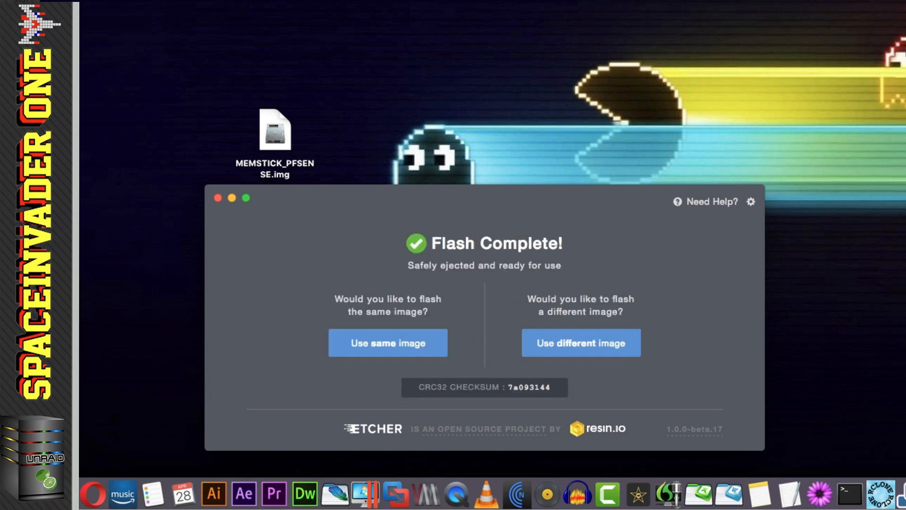
left_click(217, 198)
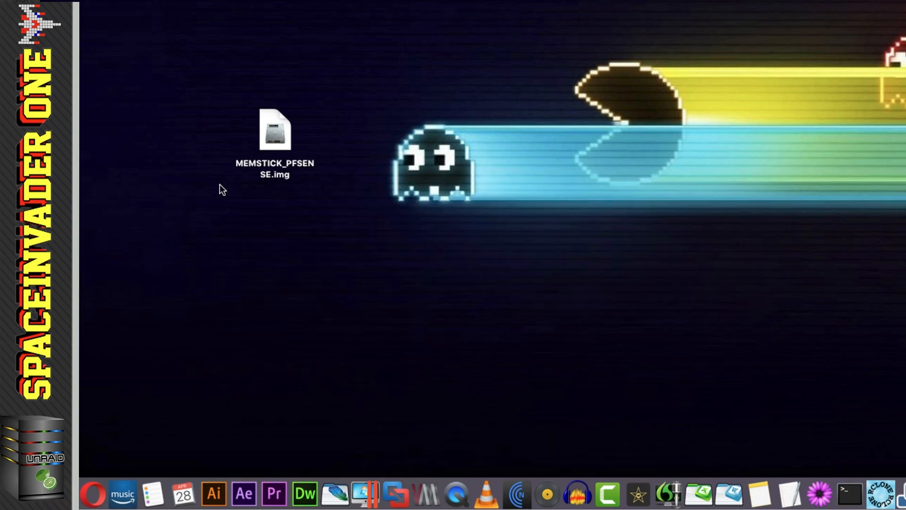
left_click(392, 161)
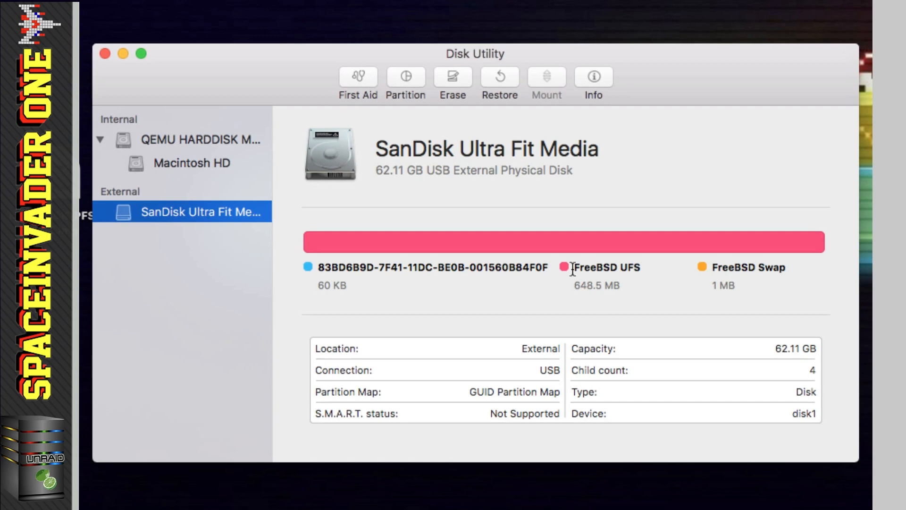
- Check the SanDisk stick's FreeBSD UFS and swap partitions, then close Disk Utility
left_click_drag(572, 269, 649, 271)
left_click(656, 283)
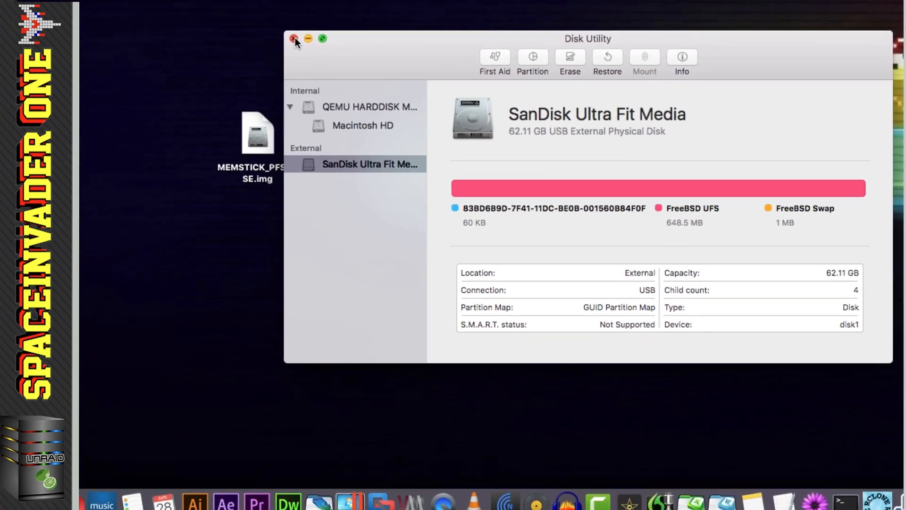
left_click(105, 53)
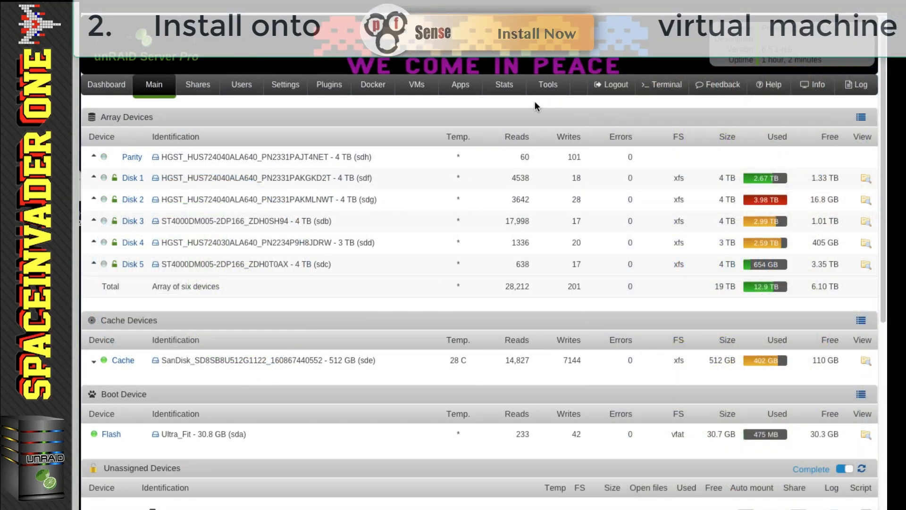
left_click(292, 88)
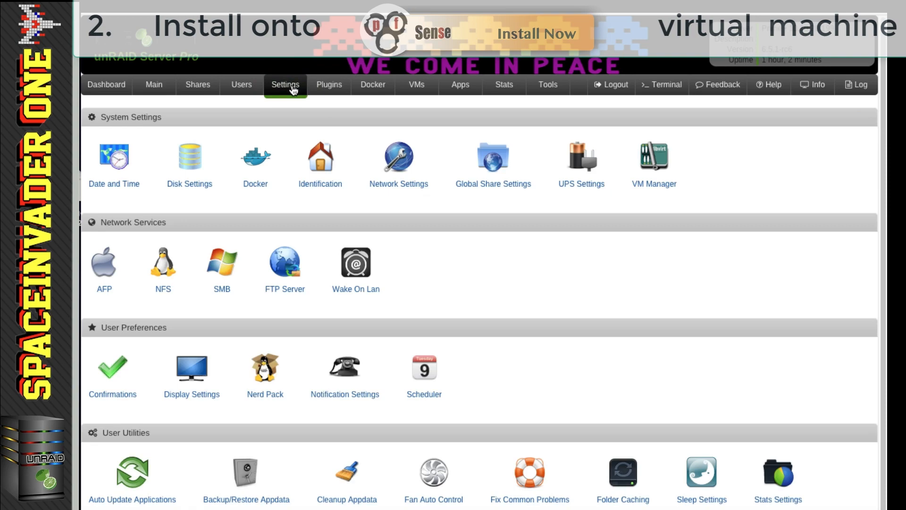
left_click(394, 163)
scroll(474, 213, "down", 10)
scroll(474, 213, "down", 20)
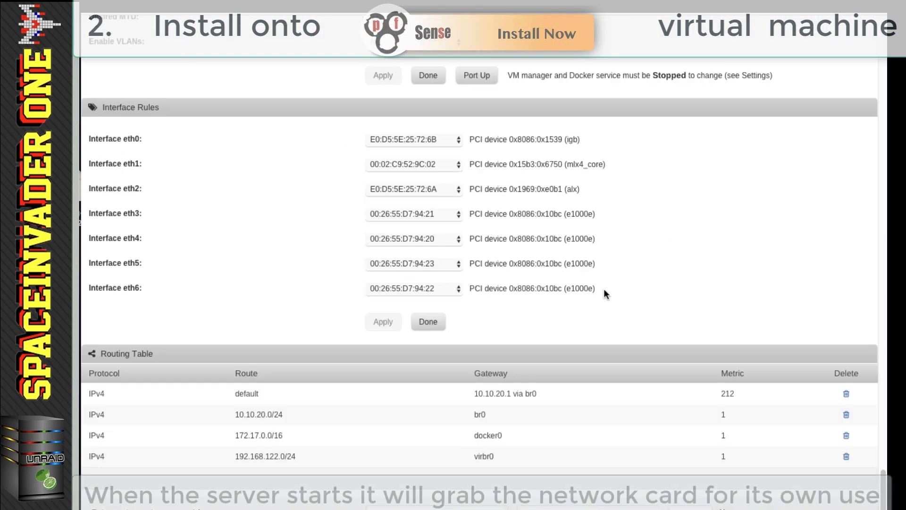
left_click_drag(602, 289, 434, 205)
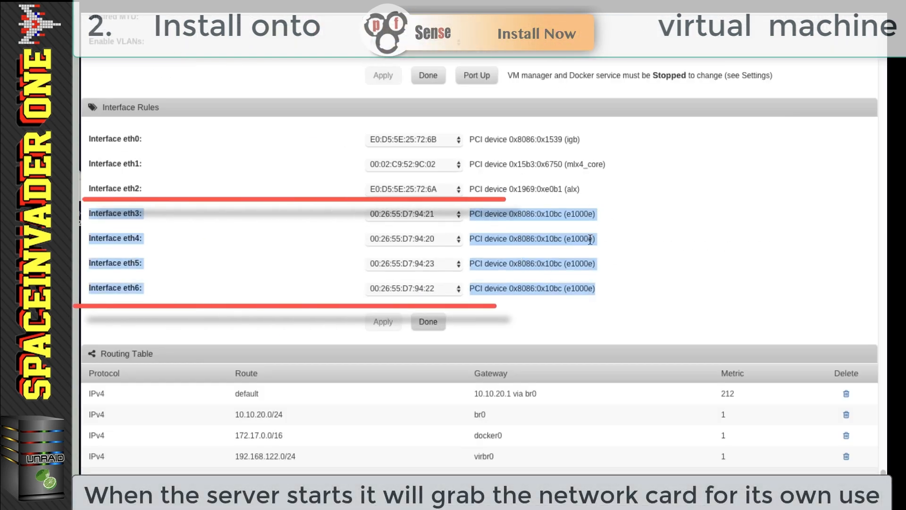
left_click(592, 300)
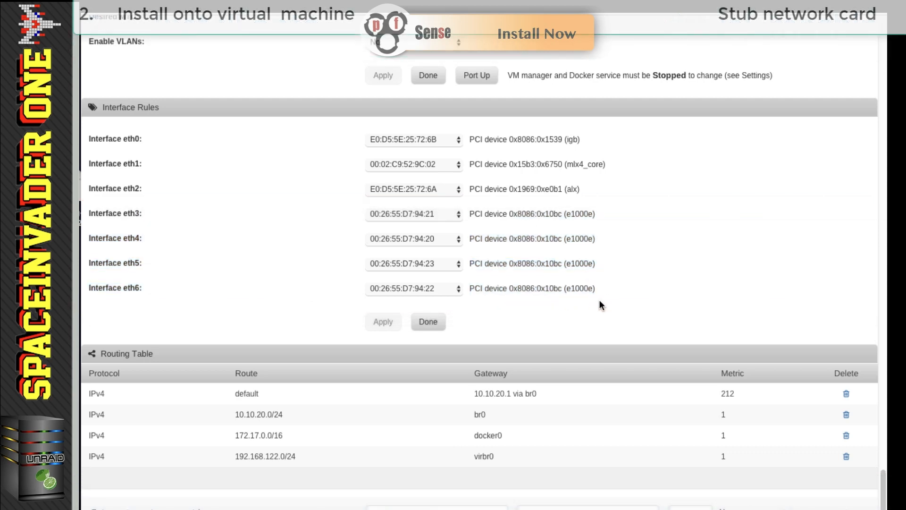
scroll(600, 302, "up", 20)
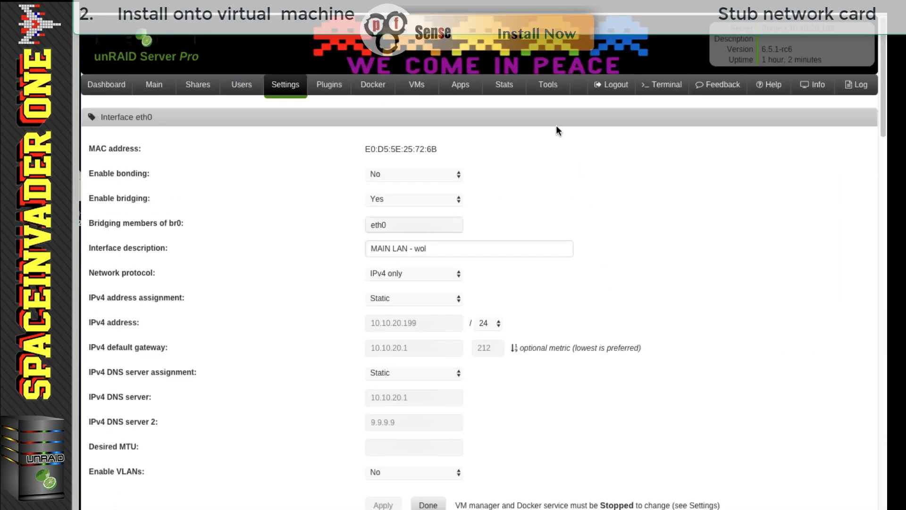
- In Tools > System Devices, locate the Intel 82571EB in IOMMU groups 18–19 and copy 8086:10bc
left_click(548, 85)
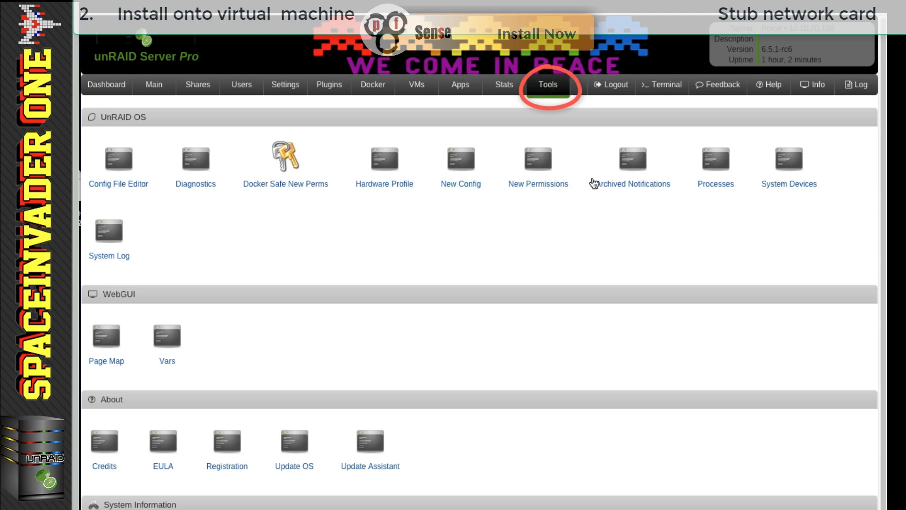
left_click(779, 186)
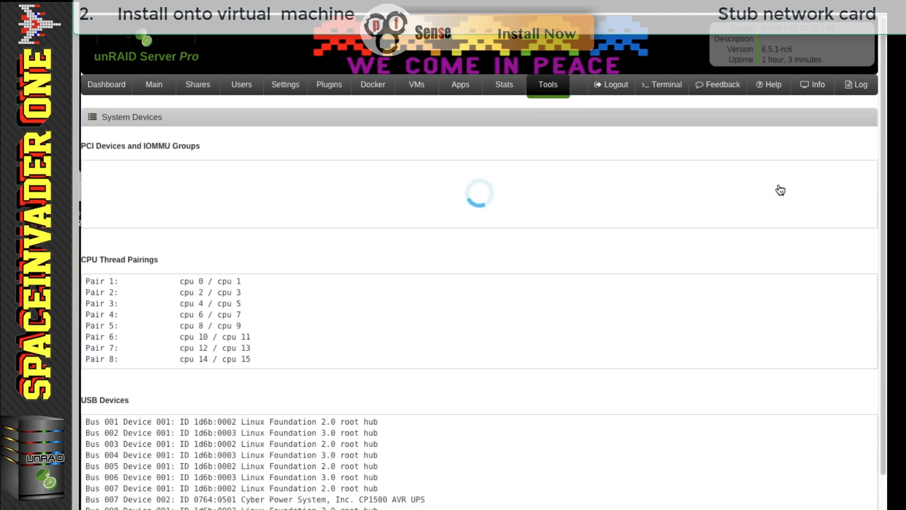
scroll(485, 202, "down", 12)
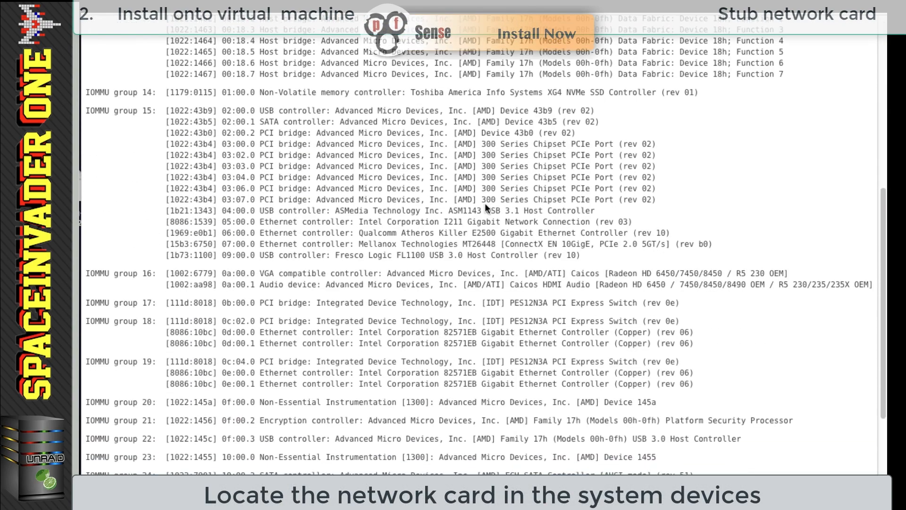
left_click_drag(697, 383, 116, 320)
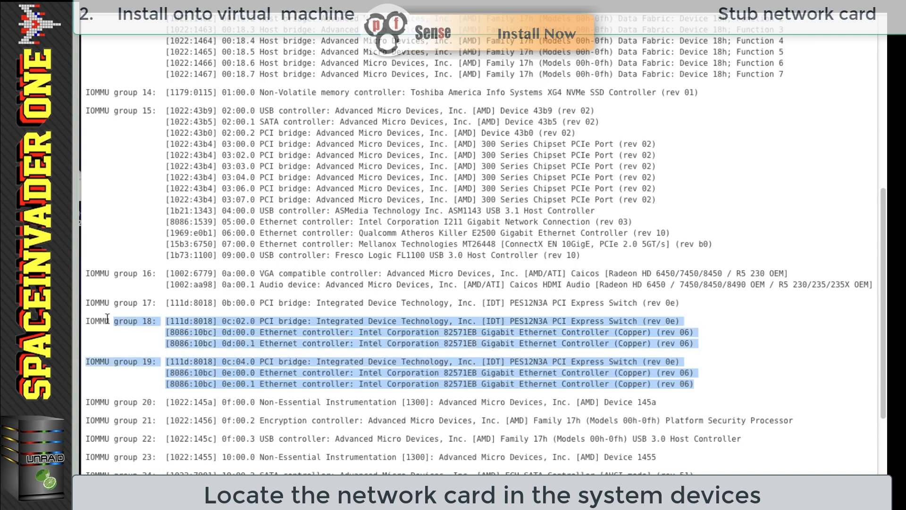
left_click(212, 374)
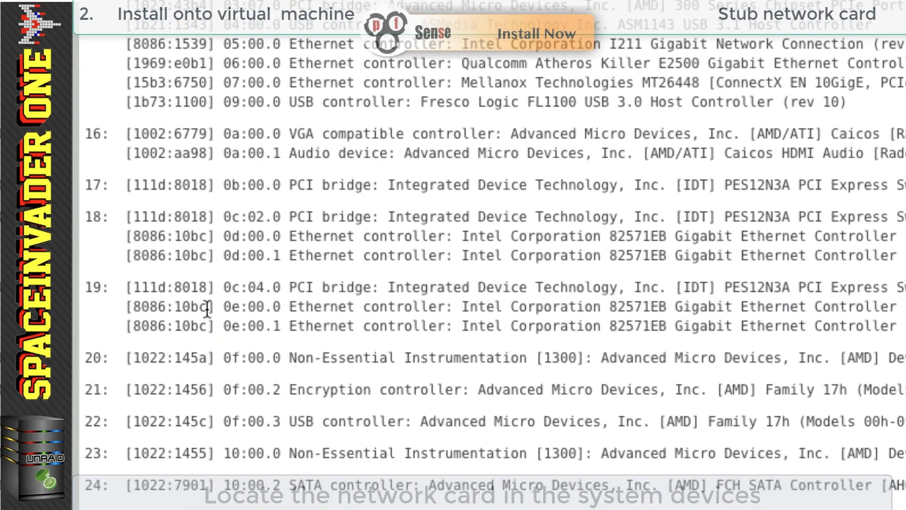
left_click_drag(206, 309, 133, 311)
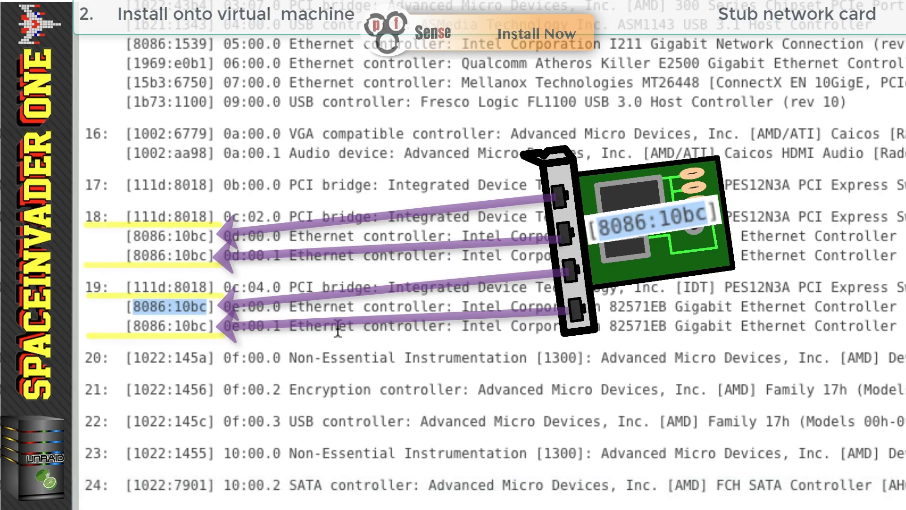
right_click(196, 308)
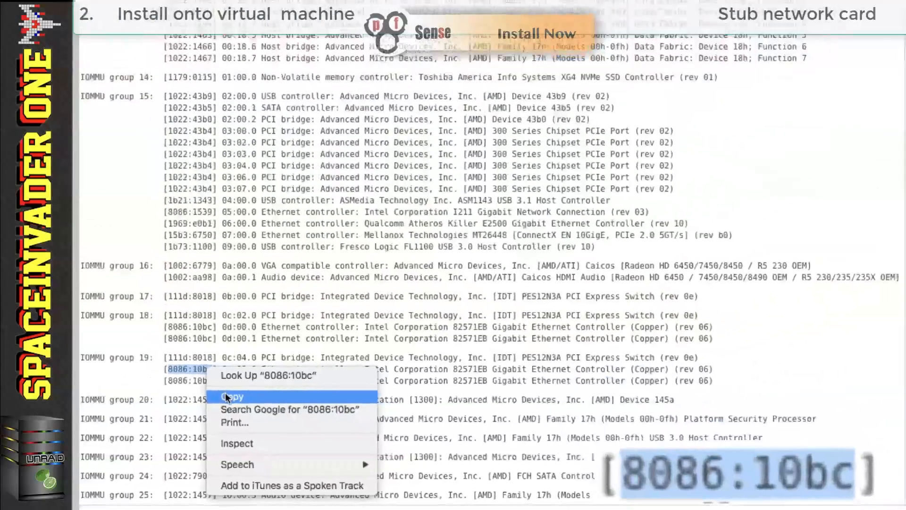
left_click(225, 396)
scroll(385, 345, "up", 15)
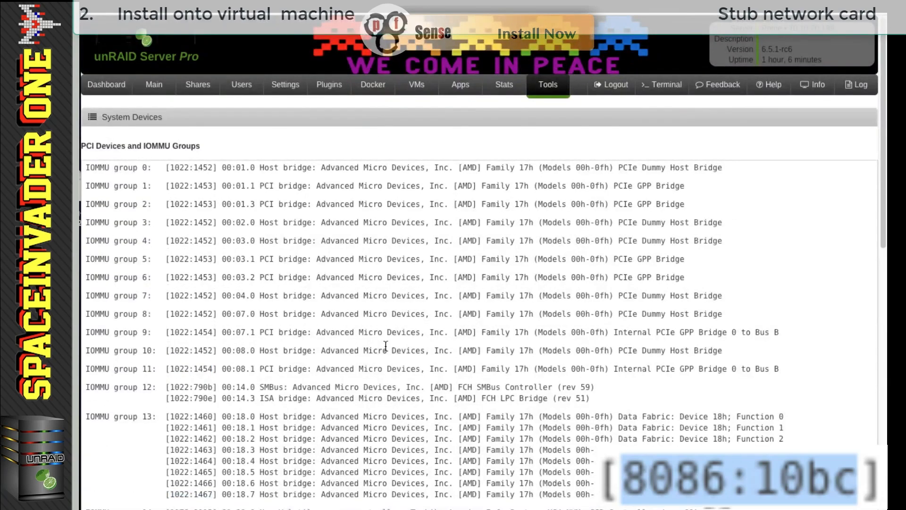
left_click(154, 90)
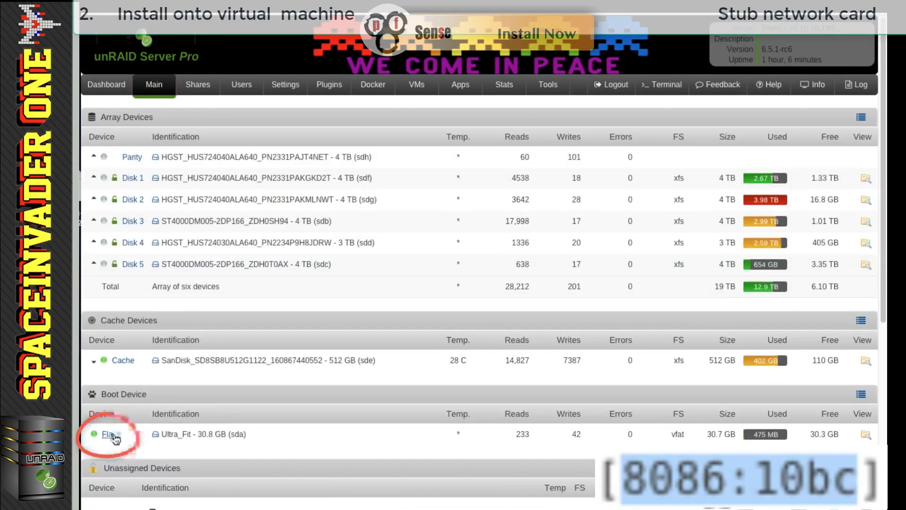
- Add vfio-pci.ids=8086:10bc after 'append' on the default unRAID OS Syslinux line and apply
left_click(111, 433)
scroll(296, 364, "down", 2)
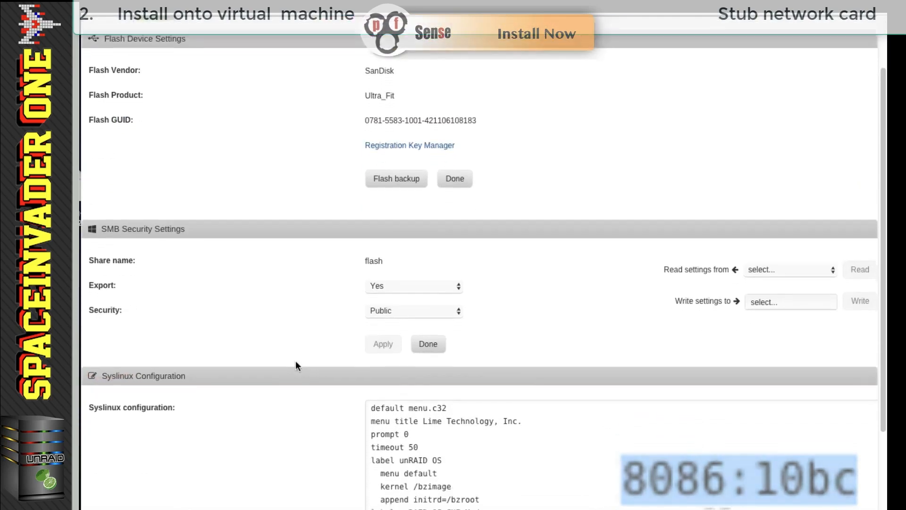
scroll(295, 361, "down", 3)
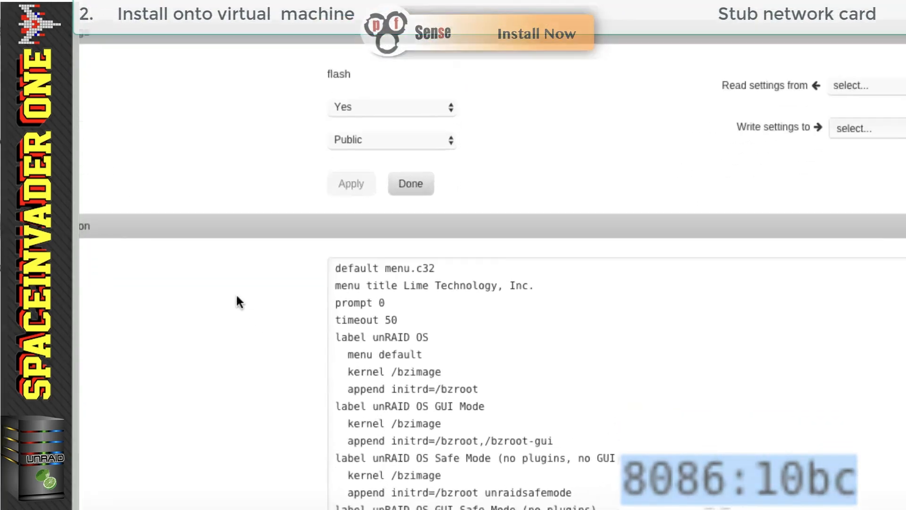
scroll(419, 285, "down", 1)
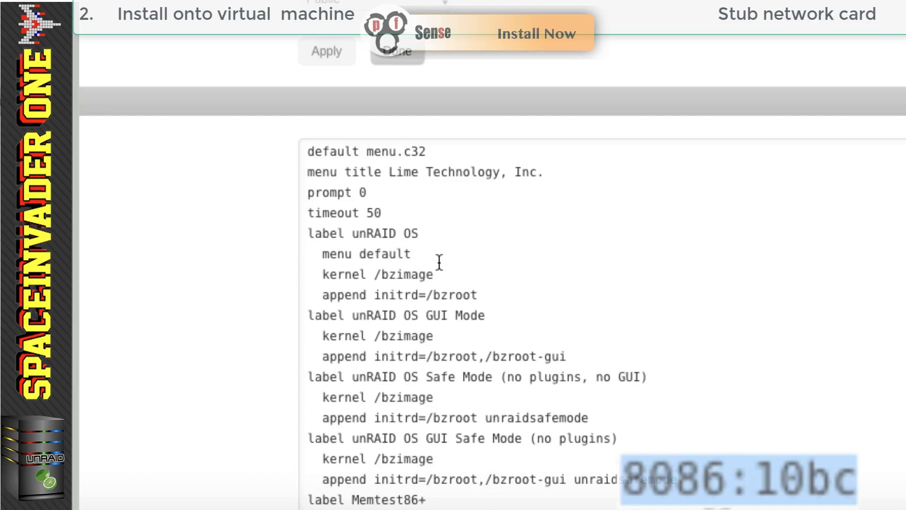
left_click_drag(418, 254, 322, 254)
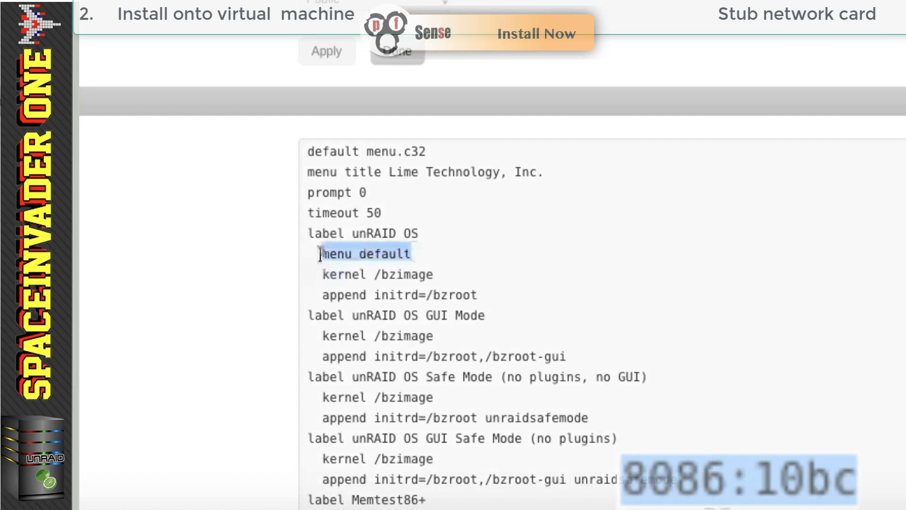
left_click_drag(322, 295, 483, 294)
left_click(370, 295)
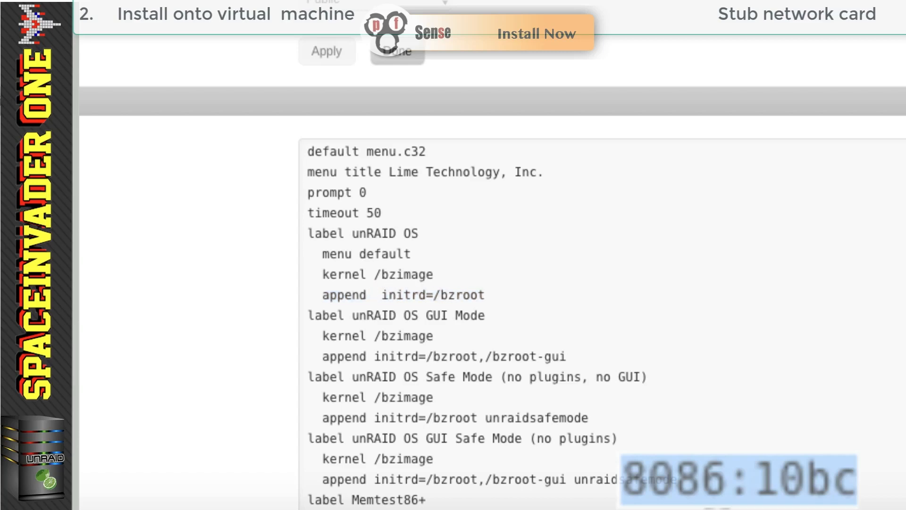
type("vfio-")
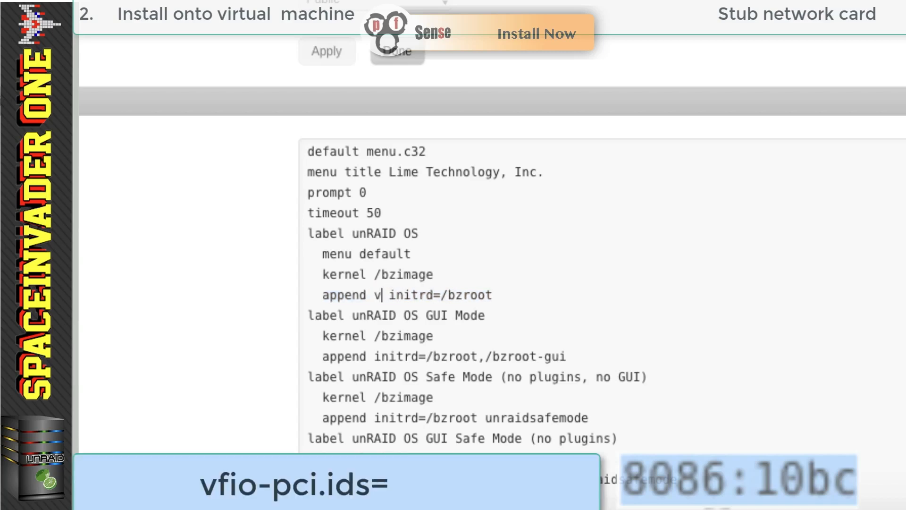
type("pci")
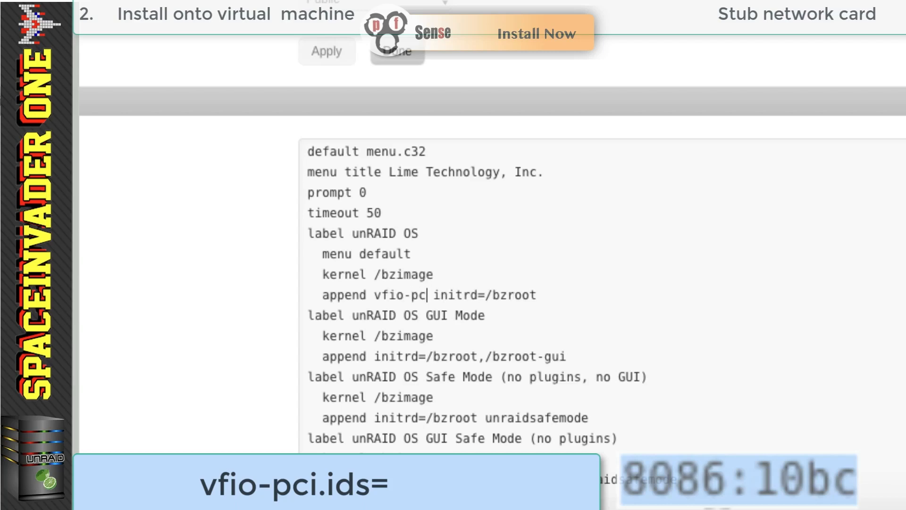
type(".ids=")
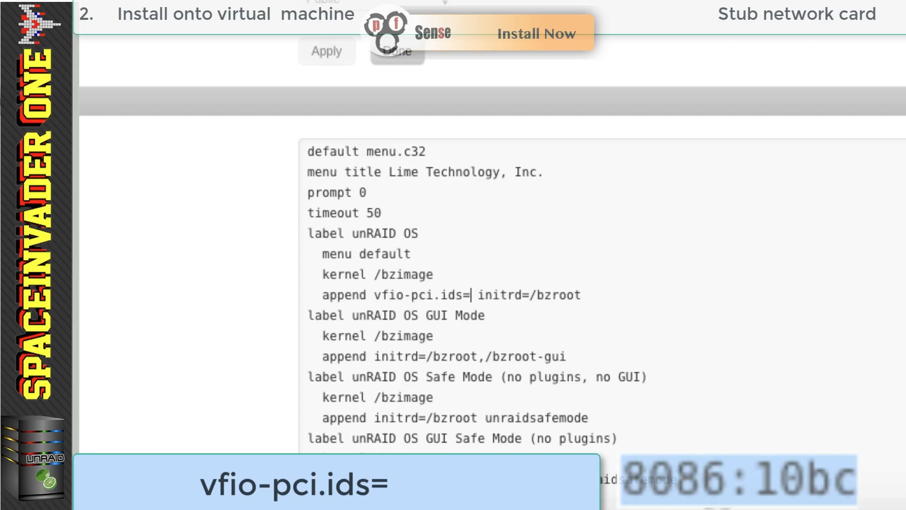
right_click(471, 295)
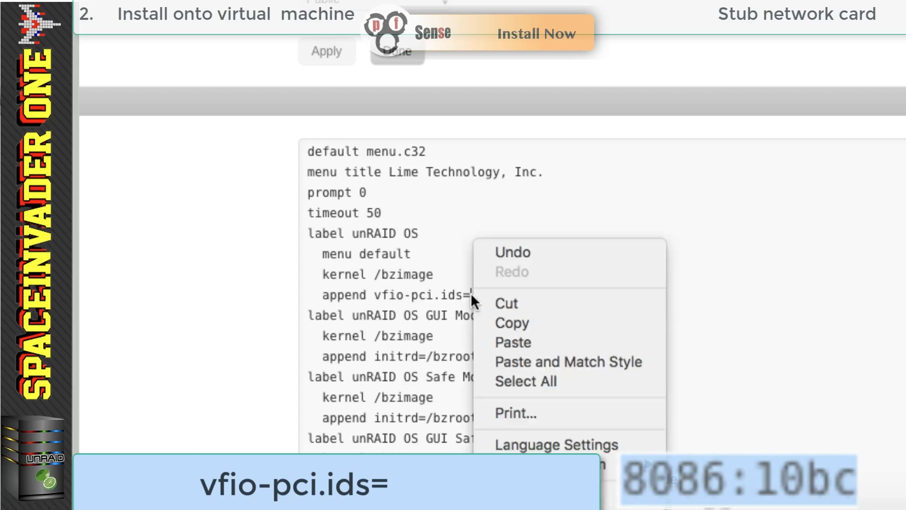
left_click(489, 337)
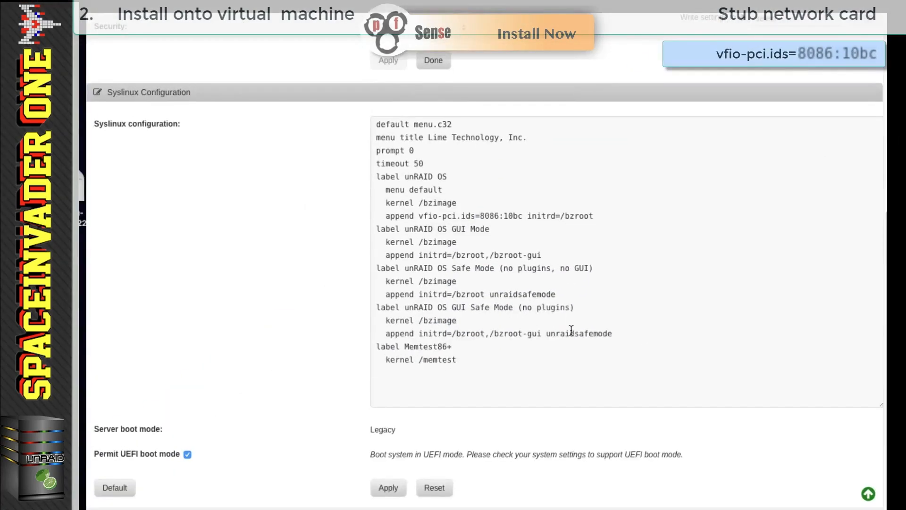
left_click(392, 489)
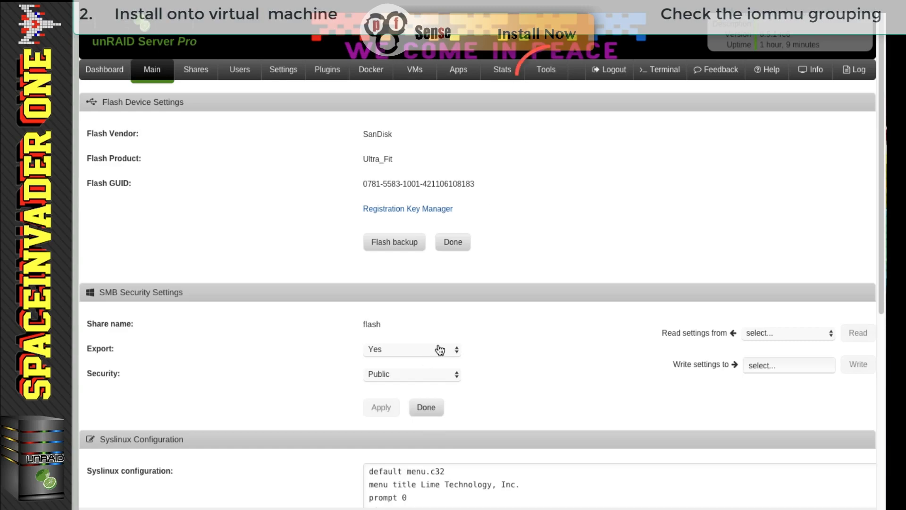
- Check in System Devices that the Intel 82571EB ports sit alone in IOMMU groups 18 and 19
left_click(546, 69)
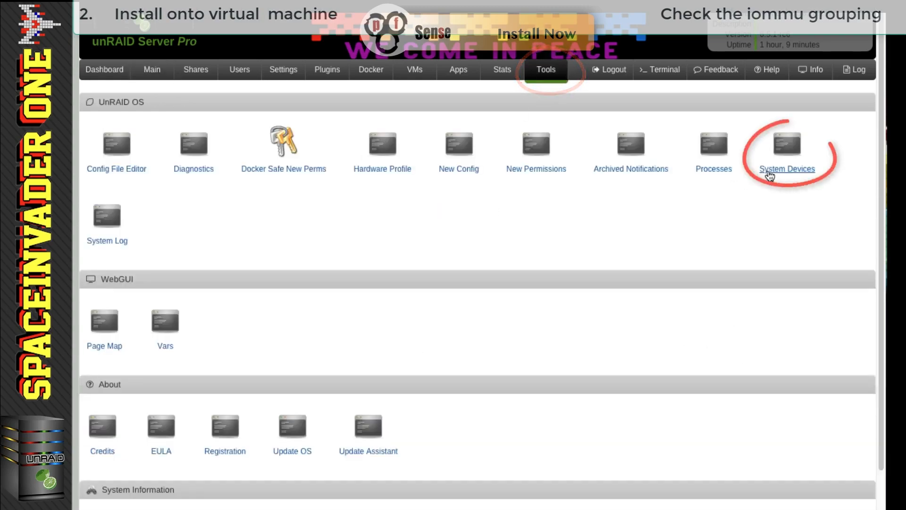
left_click(768, 171)
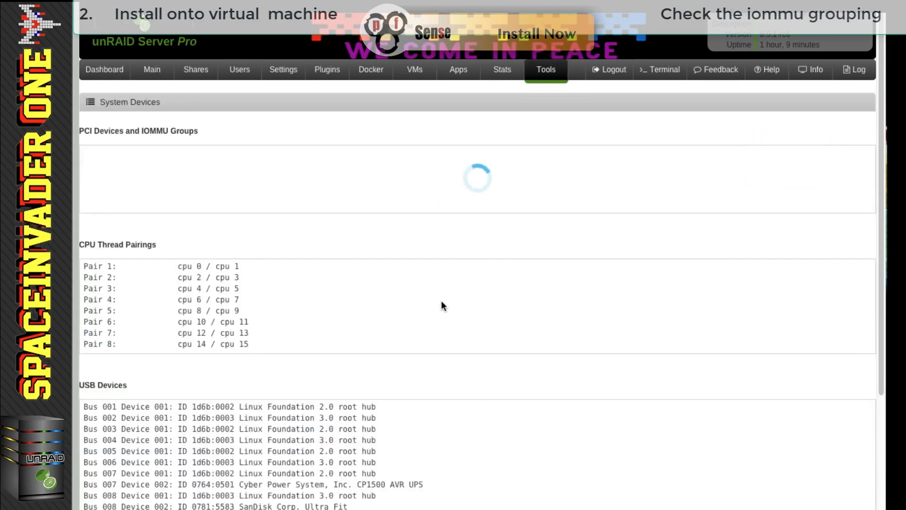
scroll(441, 303, "down", 12)
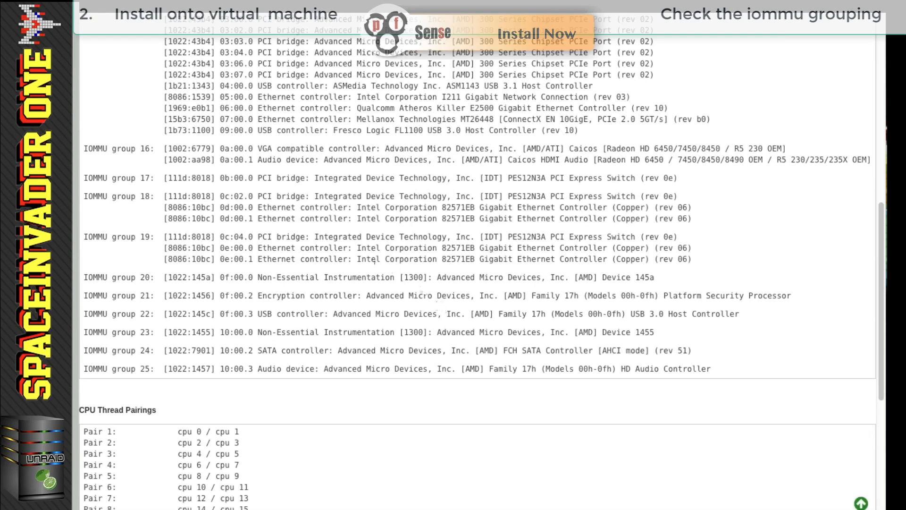
left_click_drag(693, 259, 84, 196)
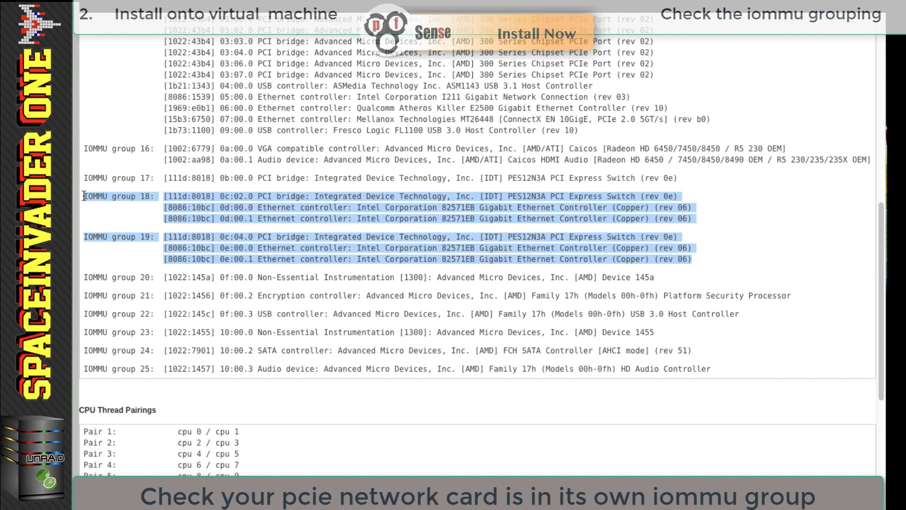
scroll(707, 229, "up", 10)
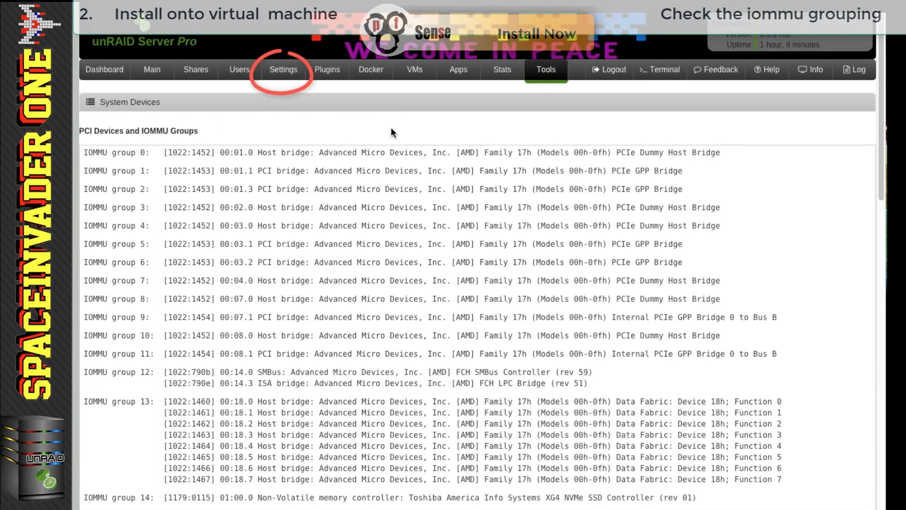
- Set Enable PCIe ACS Override to Yes in the advanced VM Manager settings and apply it
left_click(289, 76)
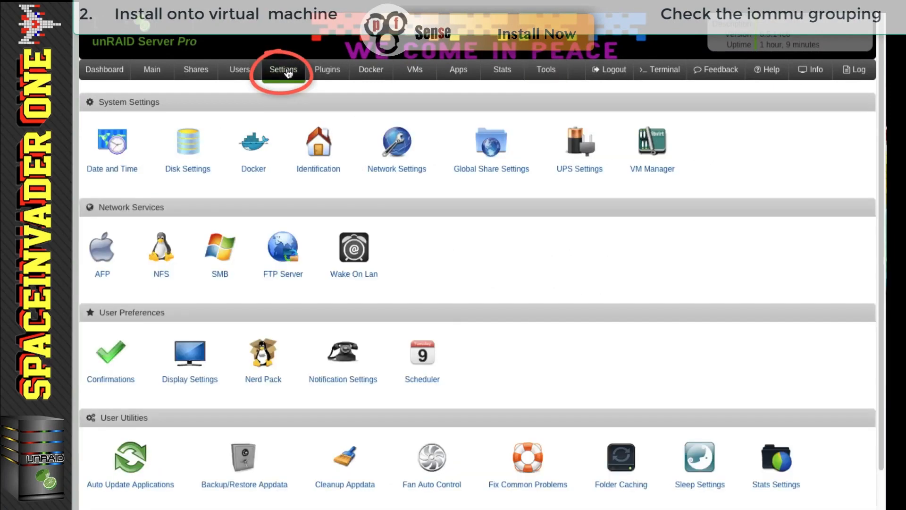
left_click(653, 176)
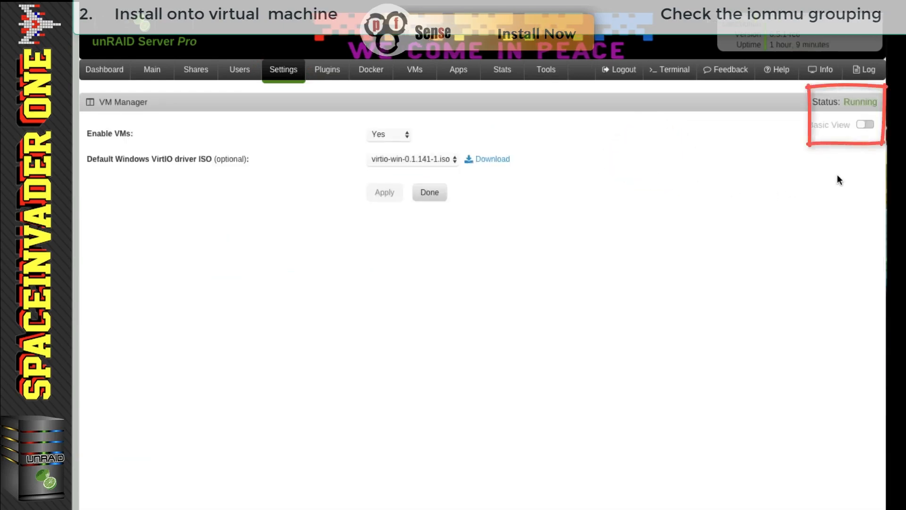
left_click(865, 126)
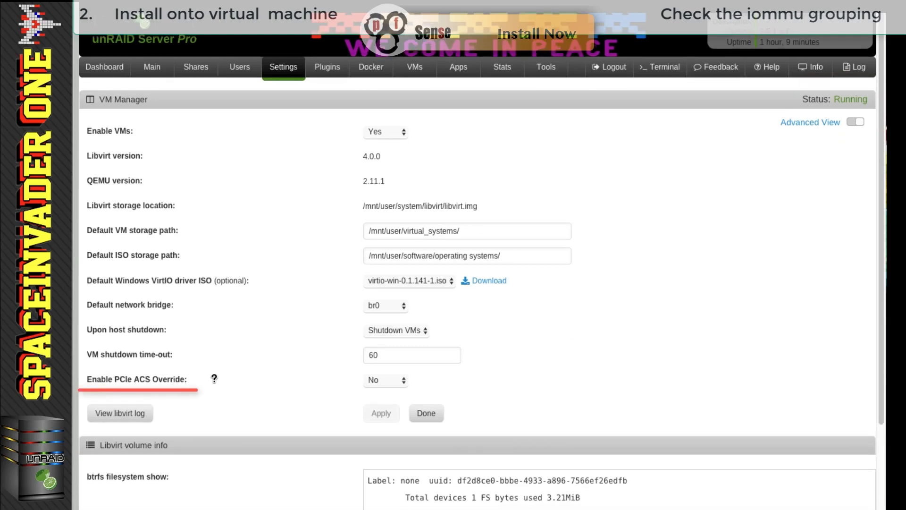
left_click(386, 381)
left_click(382, 392)
left_click(380, 412)
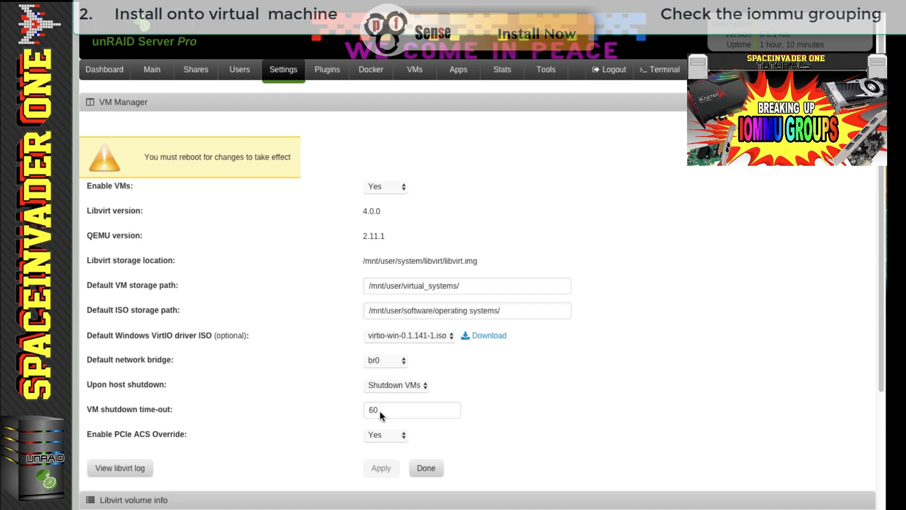
left_click(425, 468)
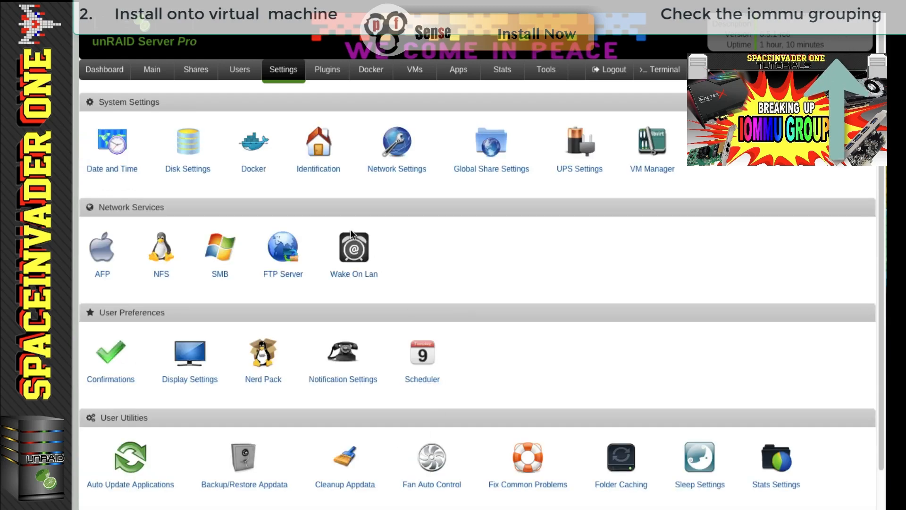
- Reboot the server from the Main page so the ACS override takes effect
left_click(152, 69)
scroll(244, 214, "down", 15)
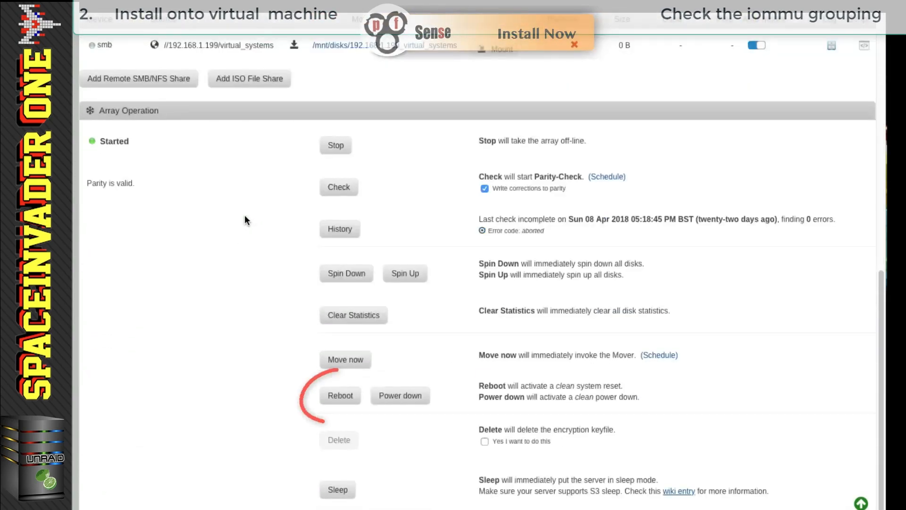
left_click(336, 396)
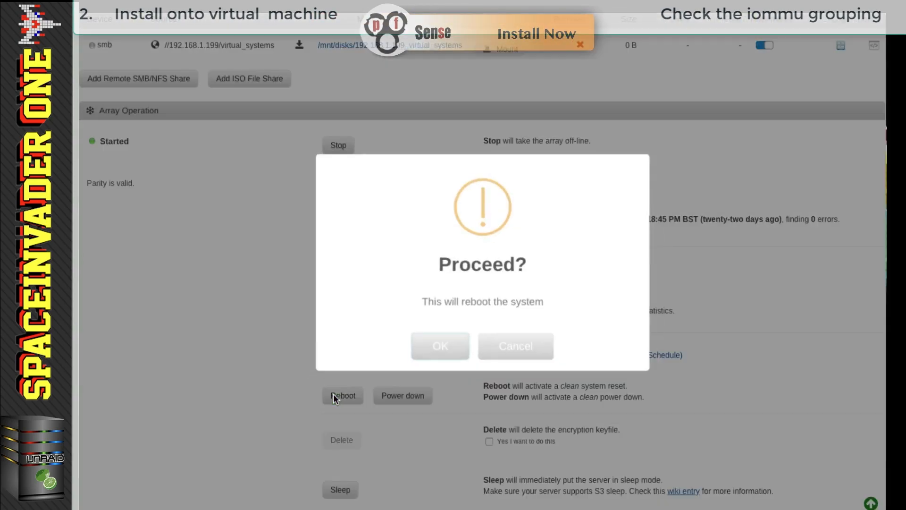
left_click(439, 352)
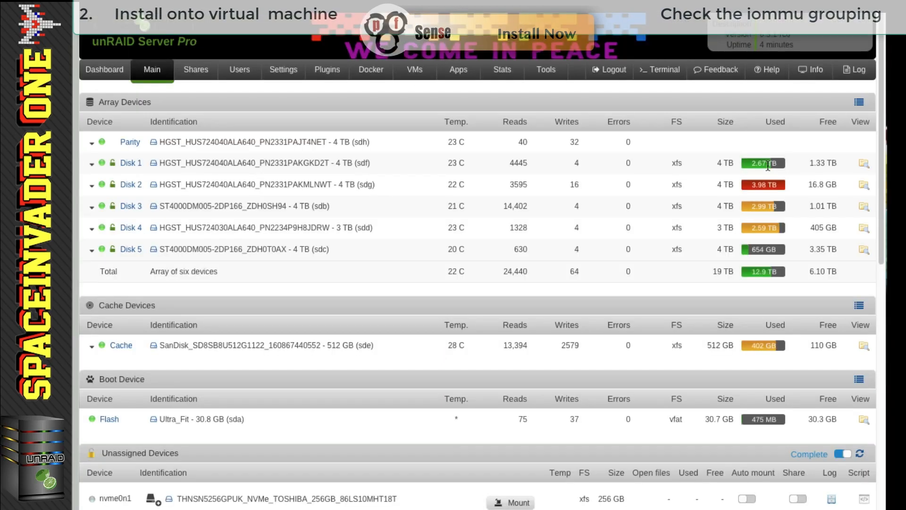
- Review Network Settings, which now lists only eth0–eth2 without the Intel ports
left_click(283, 70)
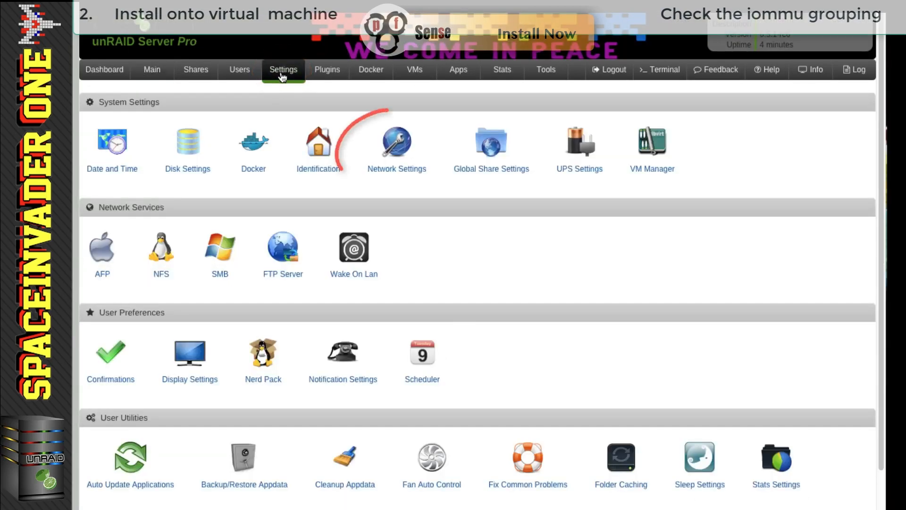
left_click(406, 178)
scroll(451, 272, "down", 15)
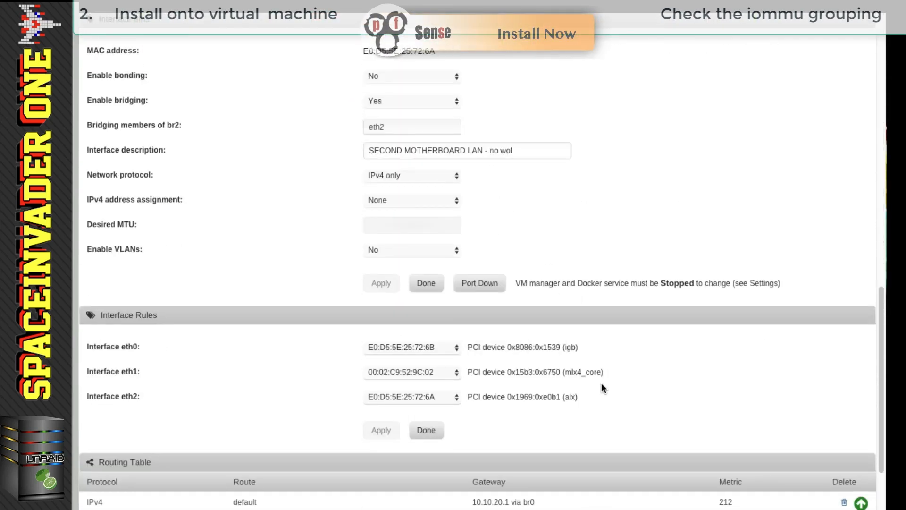
scroll(601, 383, "up", 15)
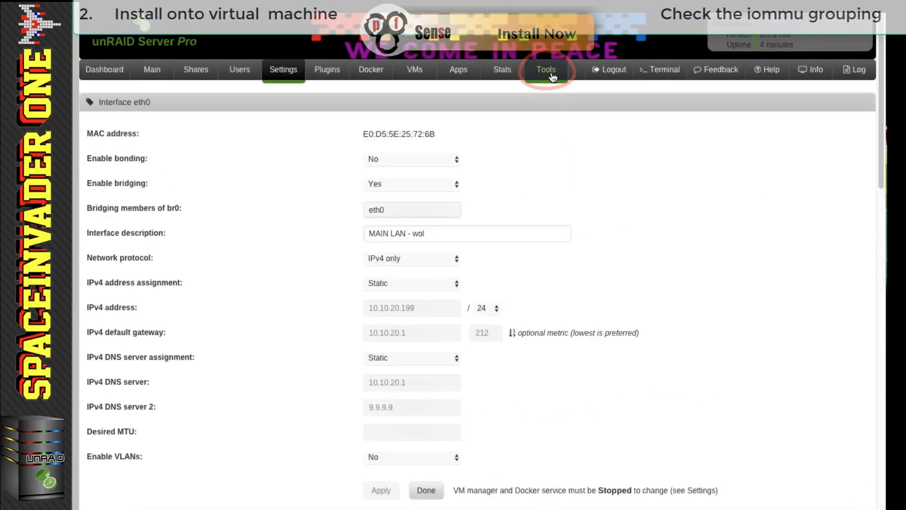
- Confirm in System Devices that the Intel 82571EB ports now occupy IOMMU groups 20 and 21
left_click(553, 77)
left_click(789, 171)
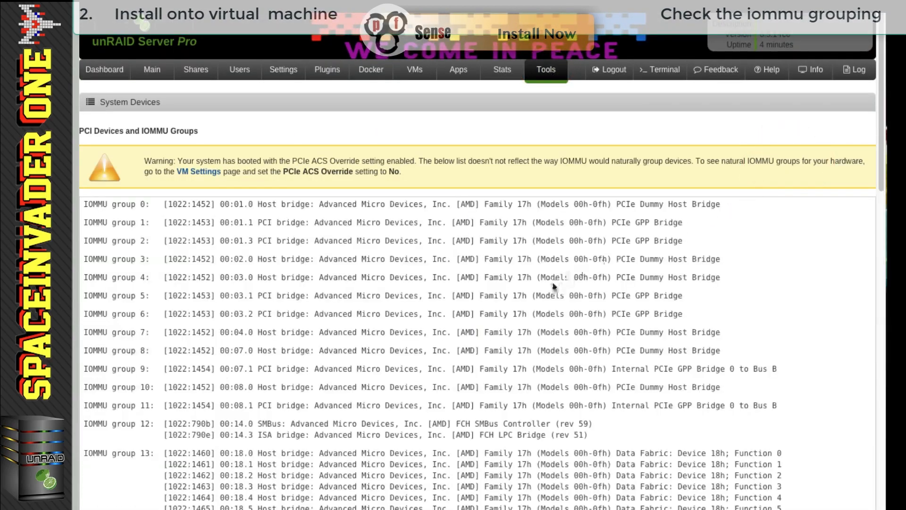
scroll(546, 286, "down", 5)
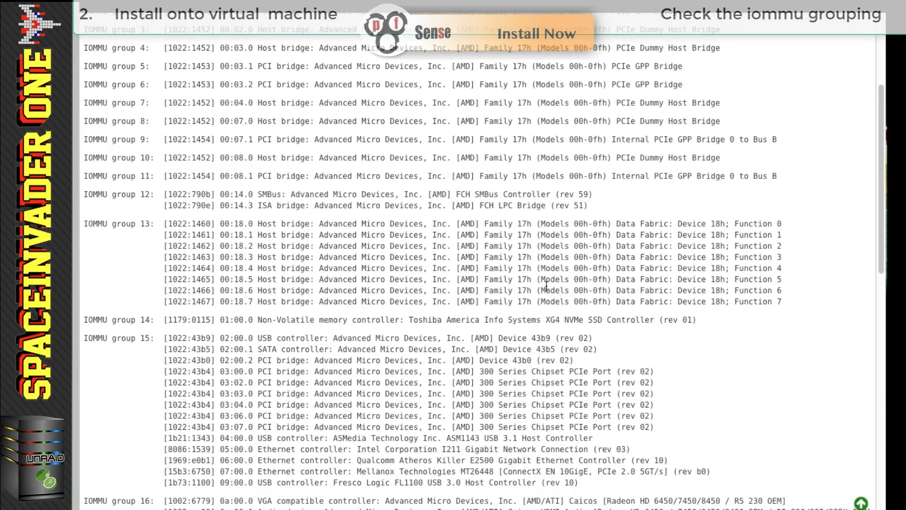
scroll(546, 286, "down", 2)
scroll(545, 284, "down", 2)
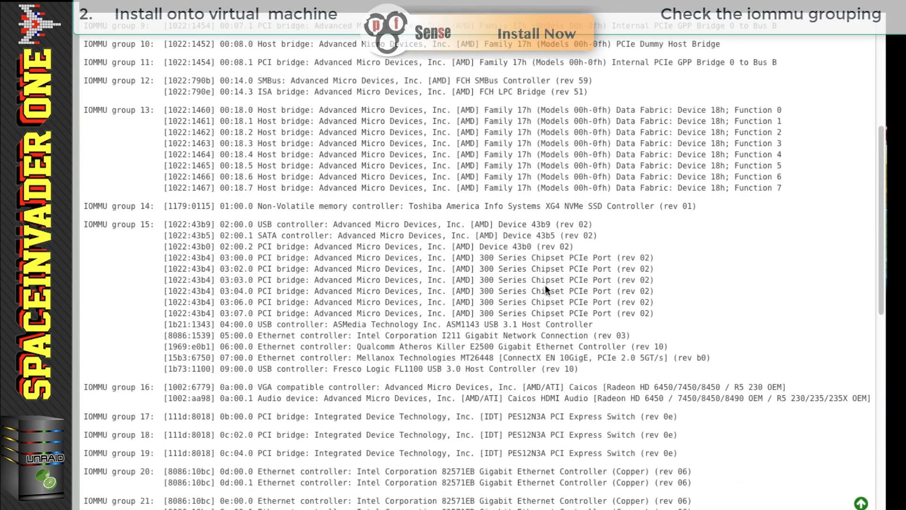
scroll(545, 285, "down", 3)
left_click_drag(693, 393, 106, 348)
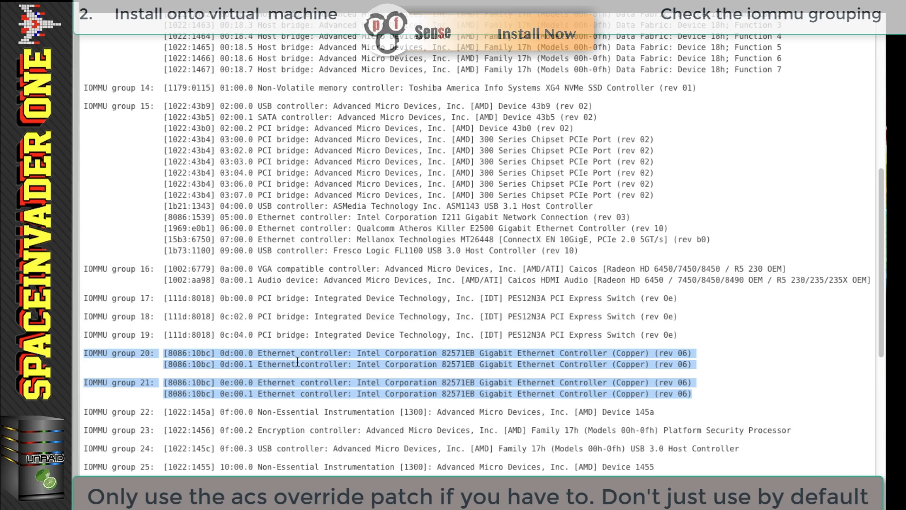
left_click(700, 393)
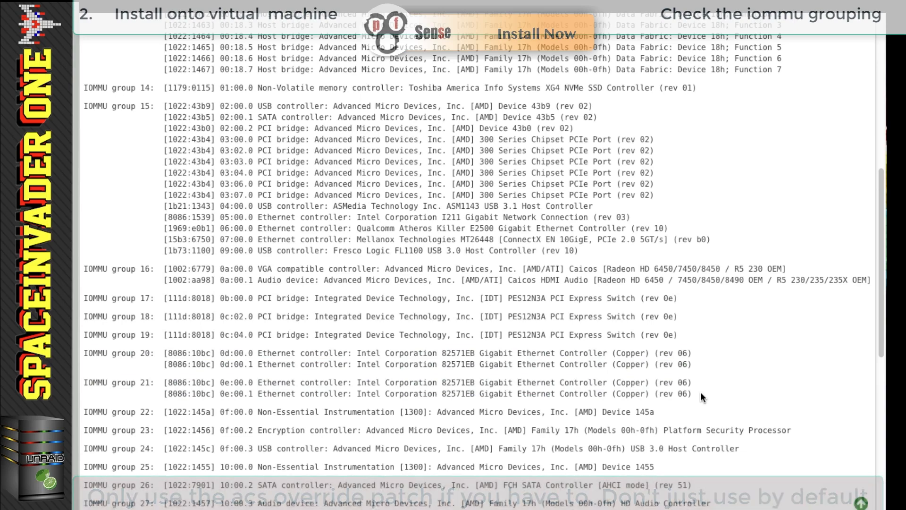
scroll(700, 396, "up", 10)
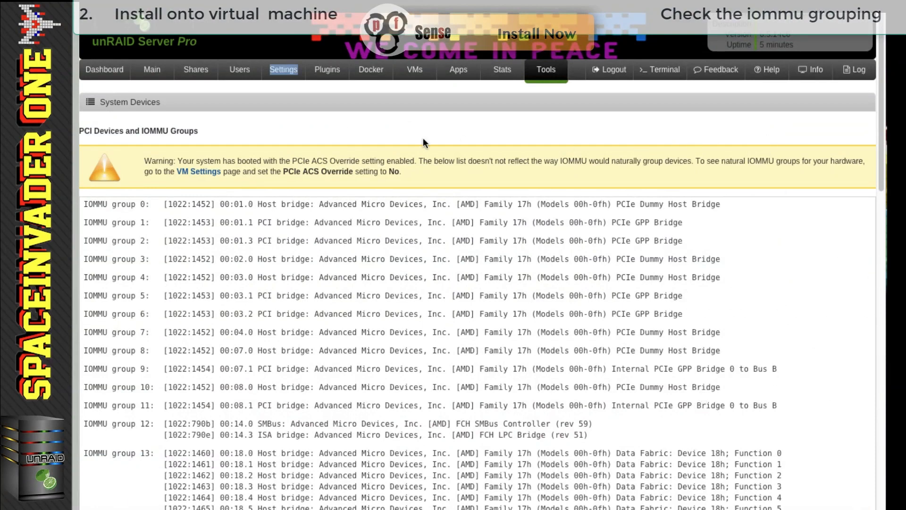
- Add a FreeBSD VM named 'pfSense Tutorial' with the pfsense icon
left_click(415, 69)
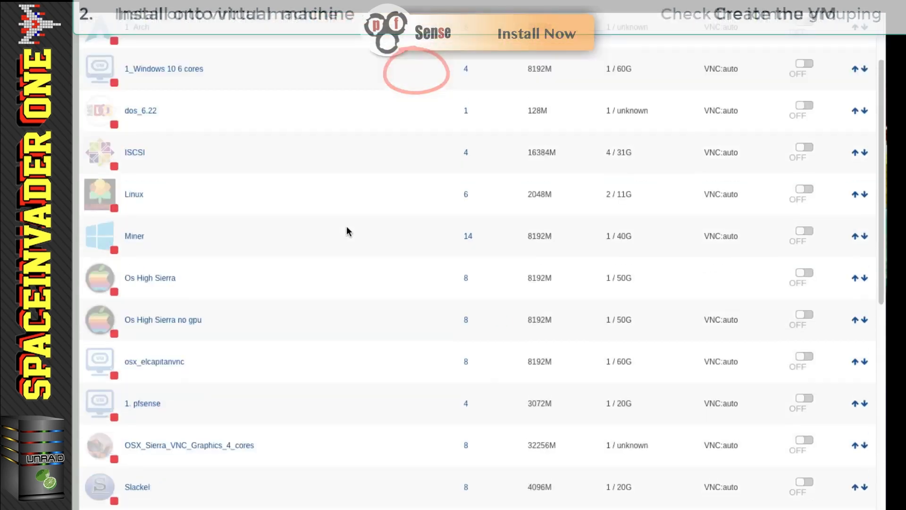
scroll(346, 226, "down", 10)
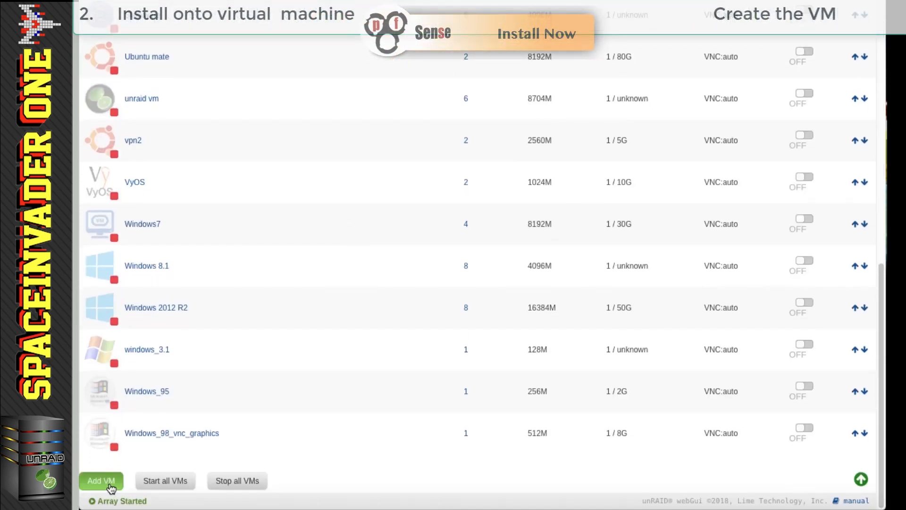
left_click(101, 480)
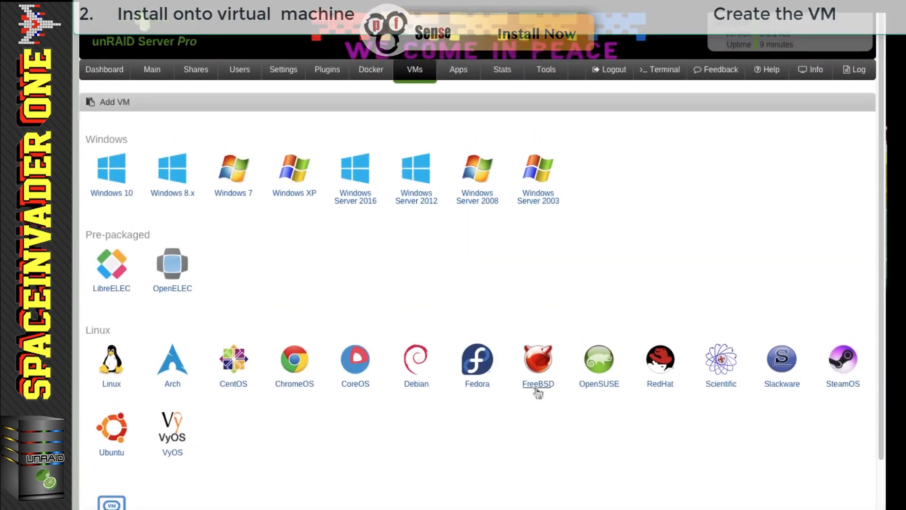
left_click(538, 384)
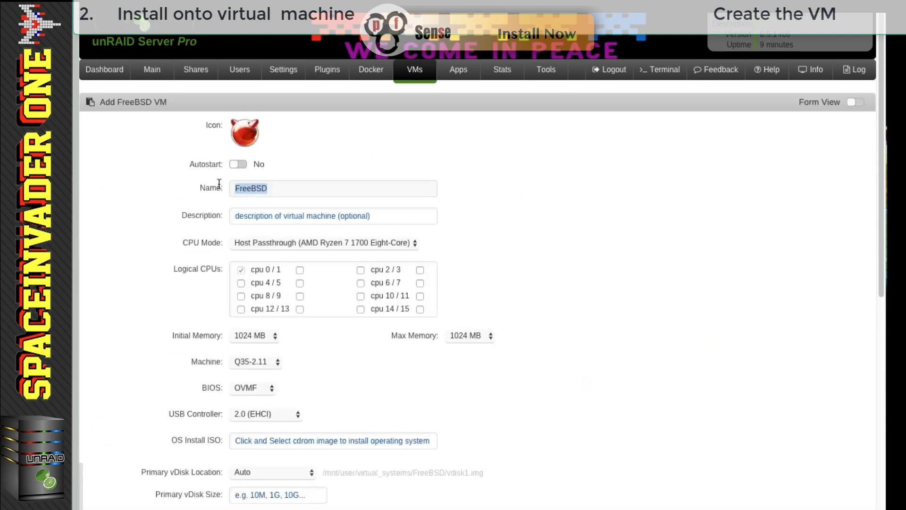
key("BackSpace")
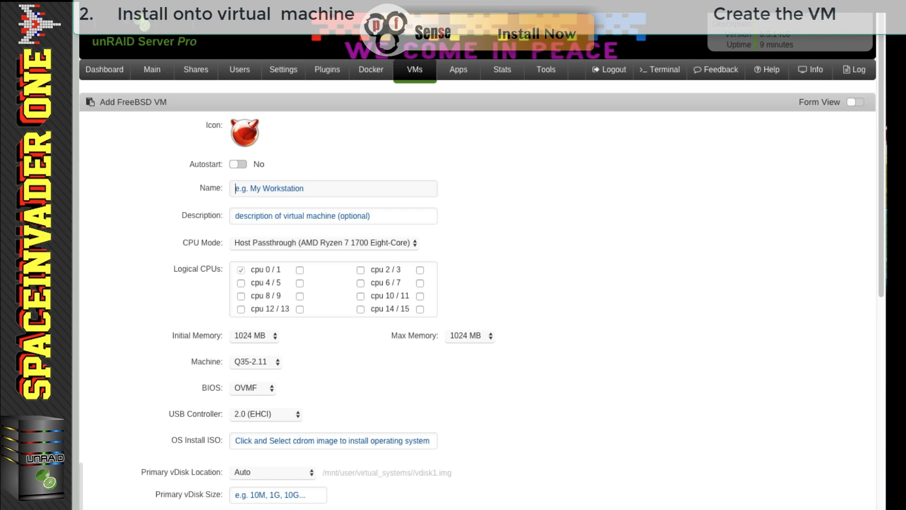
type("pfSense T")
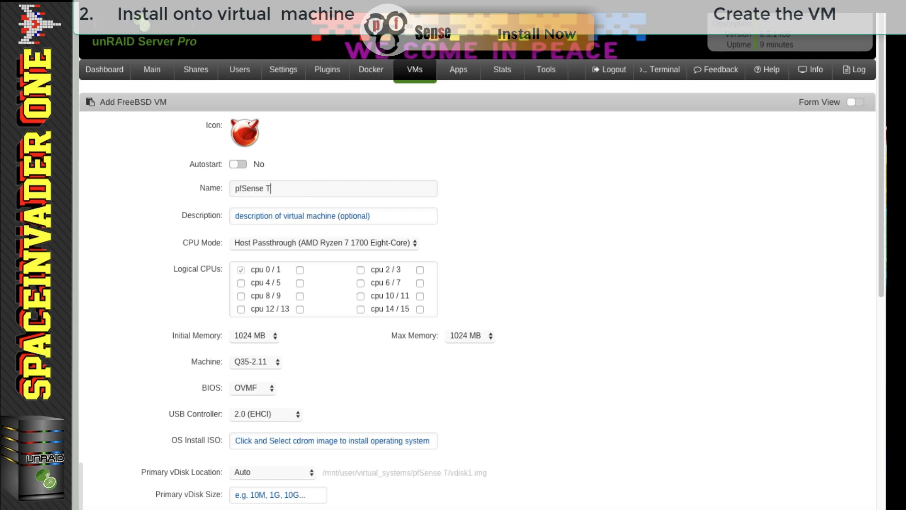
type("utorial")
left_click(244, 132)
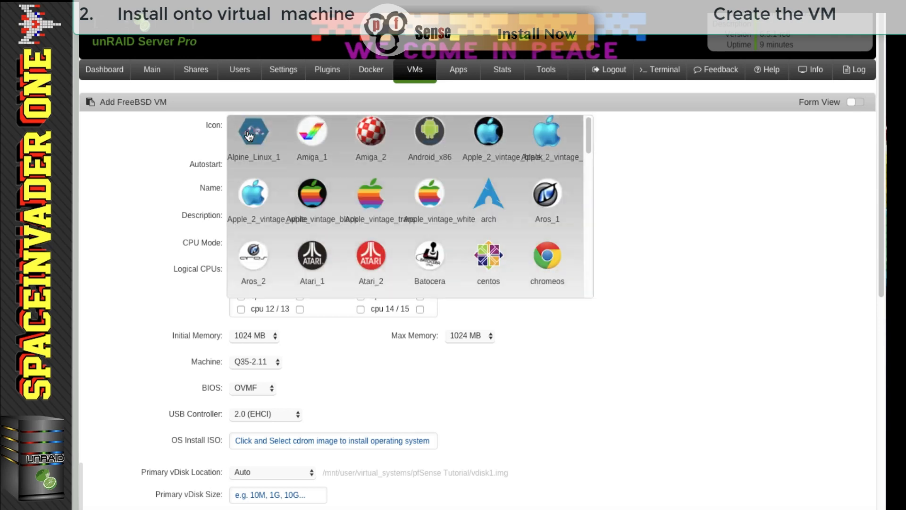
scroll(392, 206, "down", 8)
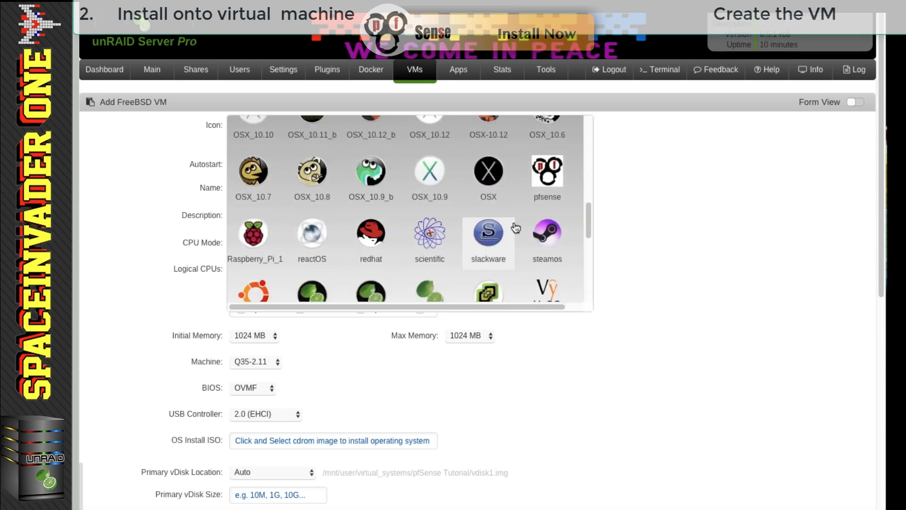
left_click(544, 182)
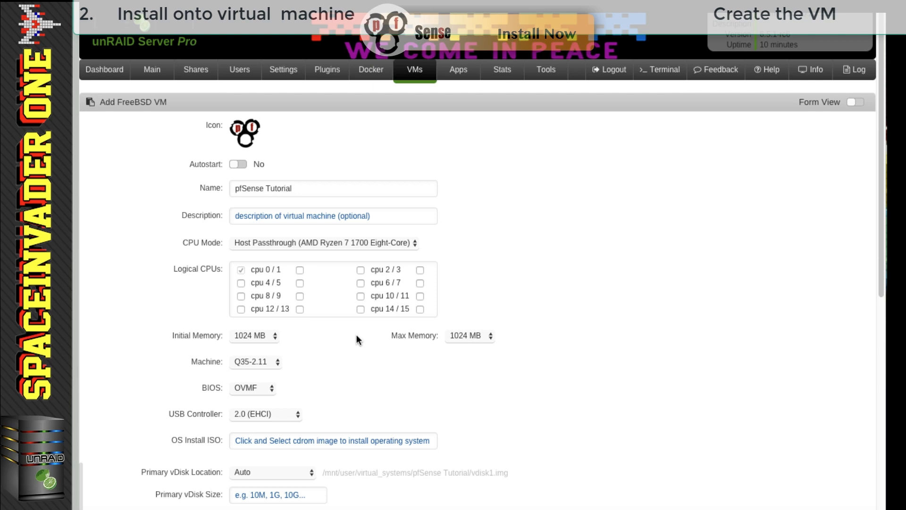
- Pin the VM to cpu 14 / 15 instead of cpu 0 / 1 and give it 3072 MB memory
left_click(361, 309)
left_click(420, 309)
left_click(240, 270)
left_click(265, 336)
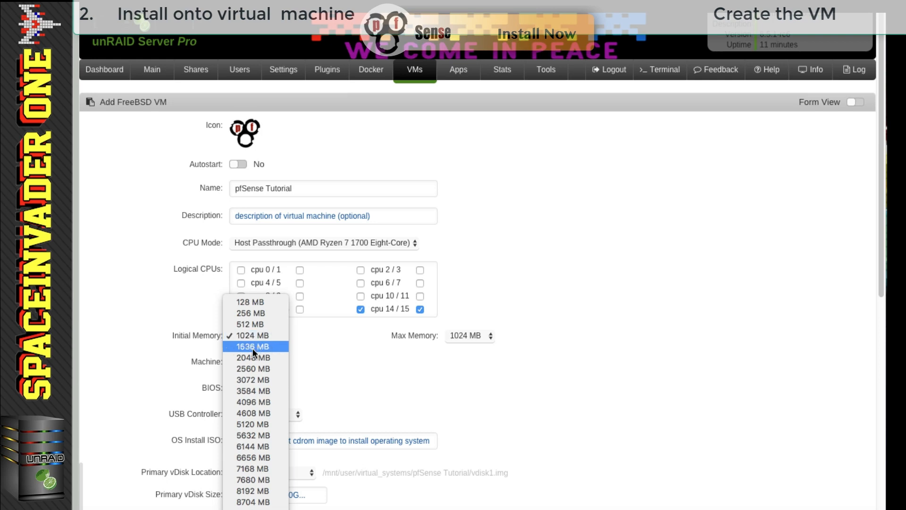
left_click(256, 379)
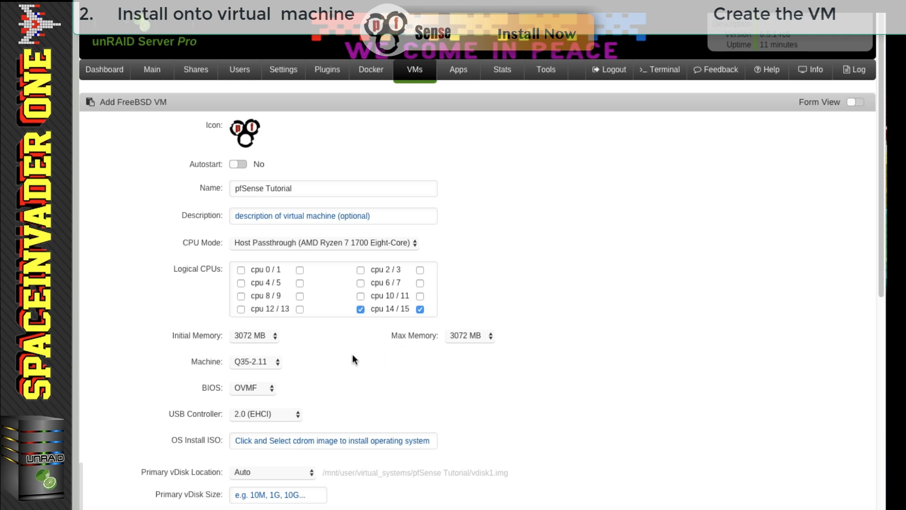
scroll(360, 355, "down", 1)
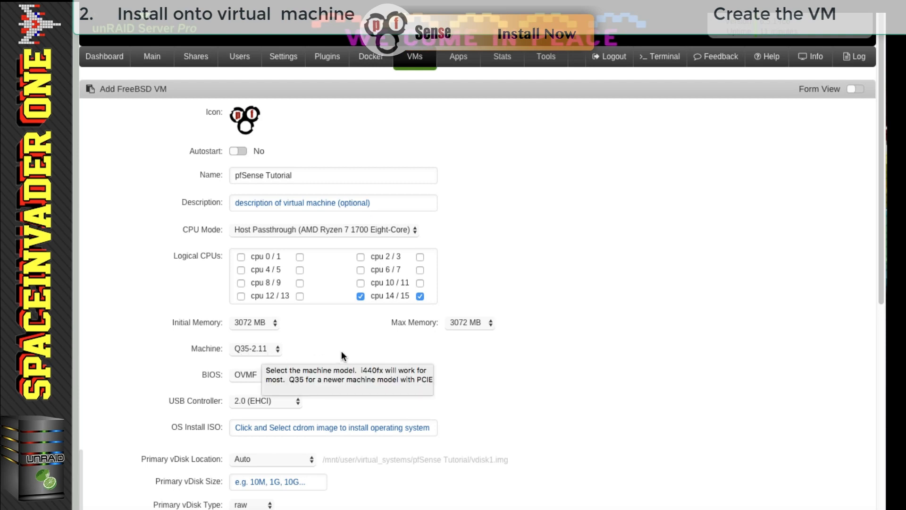
scroll(302, 349, "down", 3)
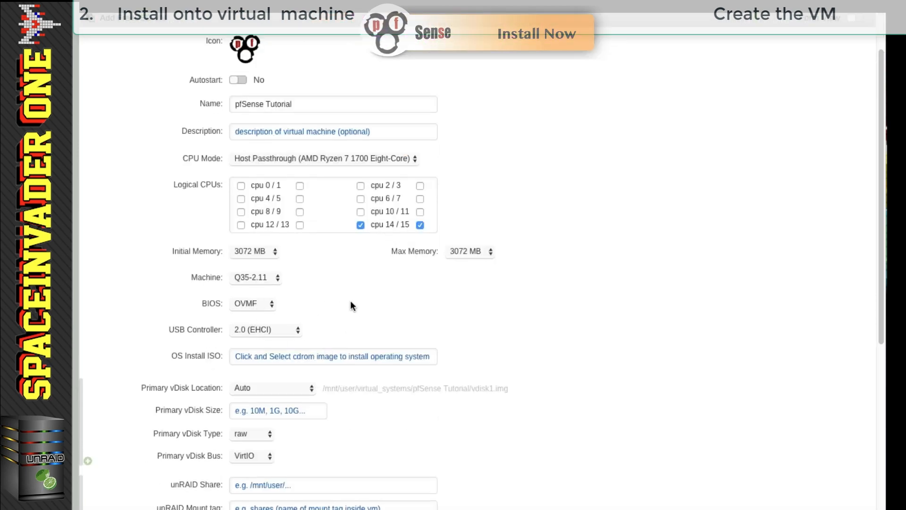
scroll(326, 326, "down", 1)
- Use ISO_PFSENSE.iso as install media and add a 20g qcow2 primary vDisk on the SATA bus
left_click(255, 354)
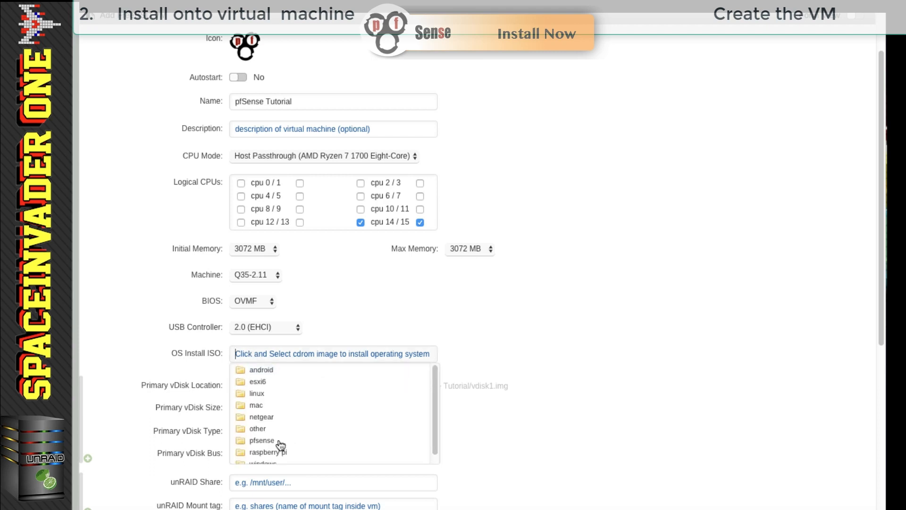
left_click(278, 442)
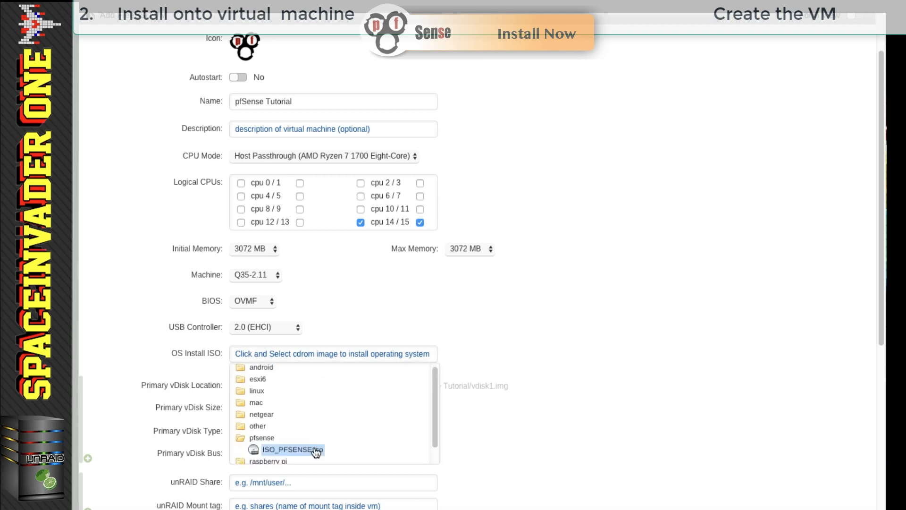
left_click(316, 451)
scroll(453, 368, "down", 2)
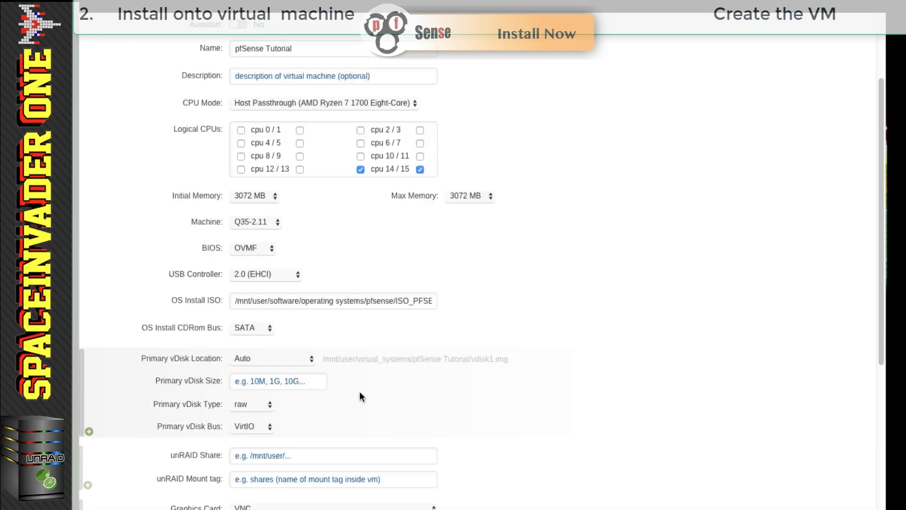
left_click(270, 382)
type("20g")
left_click(265, 414)
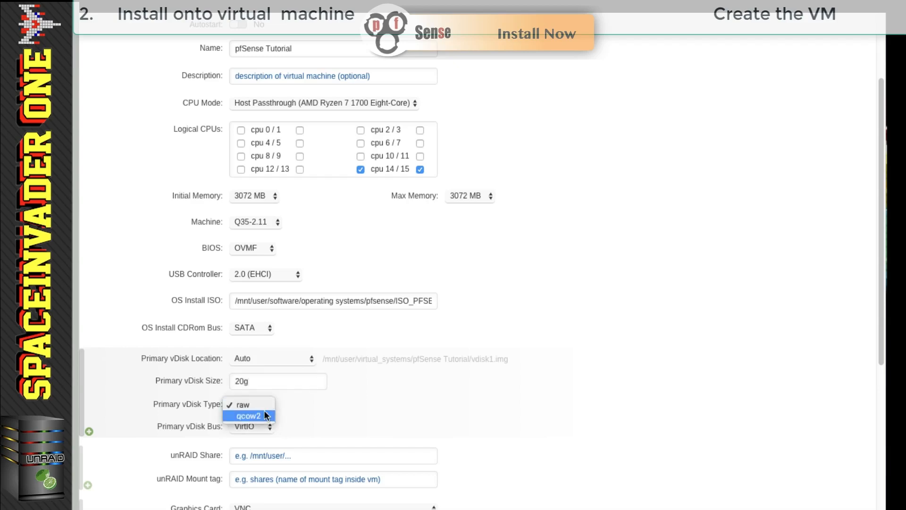
left_click(263, 415)
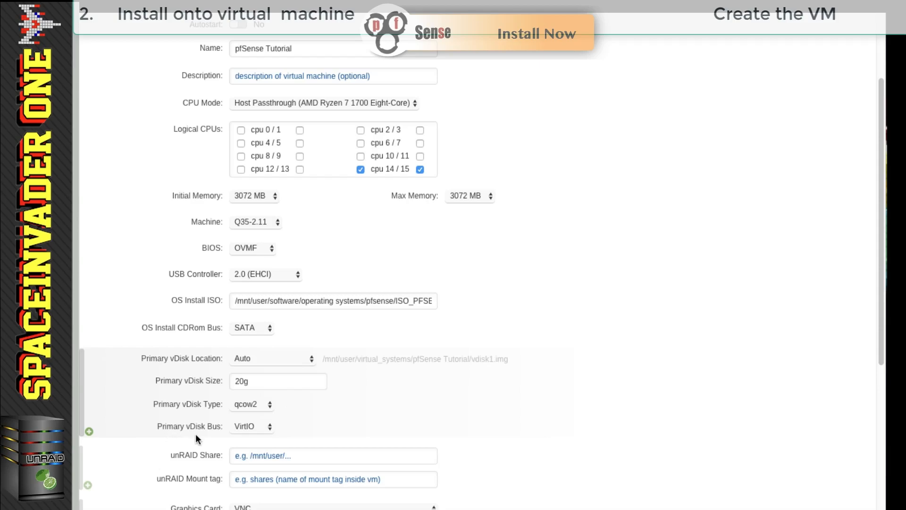
left_click(252, 427)
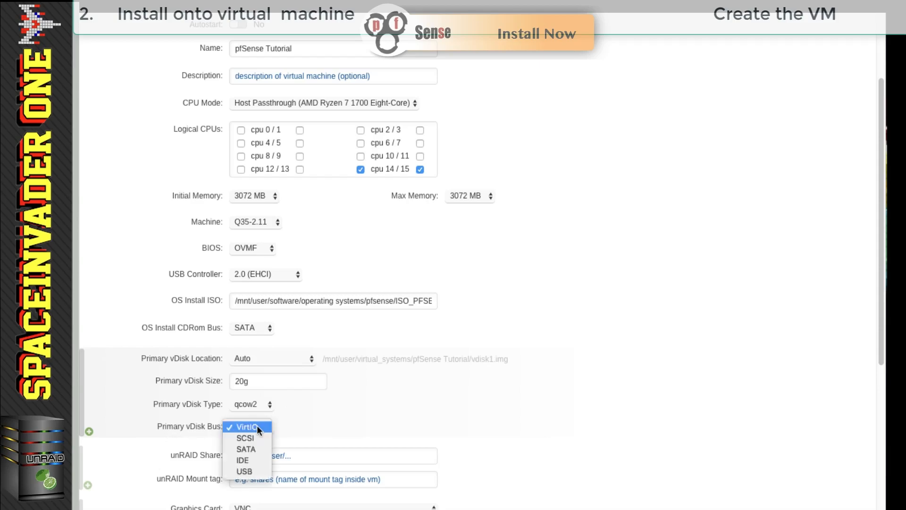
left_click(253, 449)
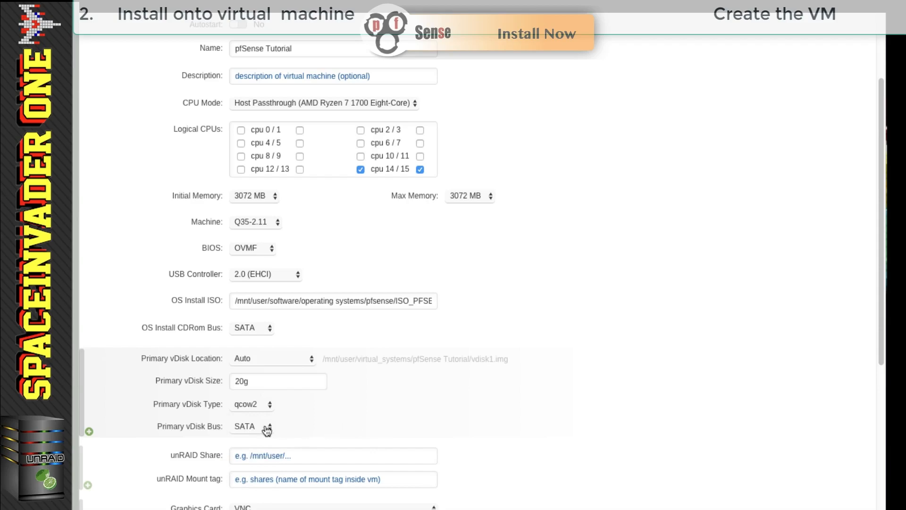
- Clear the VNC password, disable starting after creation, and create the VM
scroll(347, 415, "down", 3)
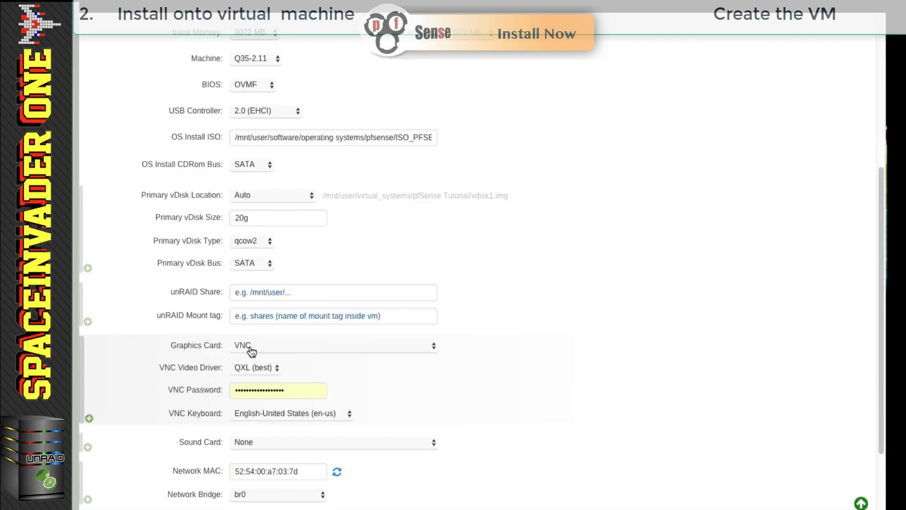
double_click(291, 390)
key("BackSpace")
left_click(371, 378)
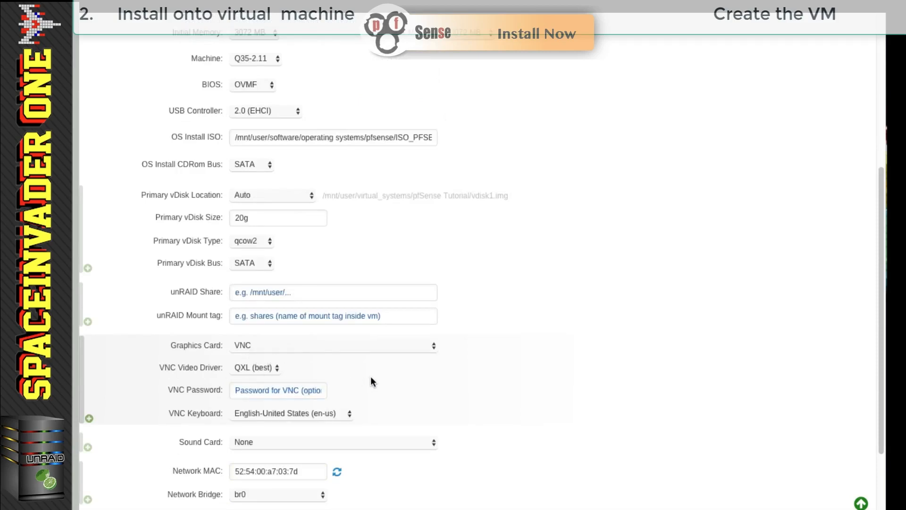
scroll(370, 381, "down", 2)
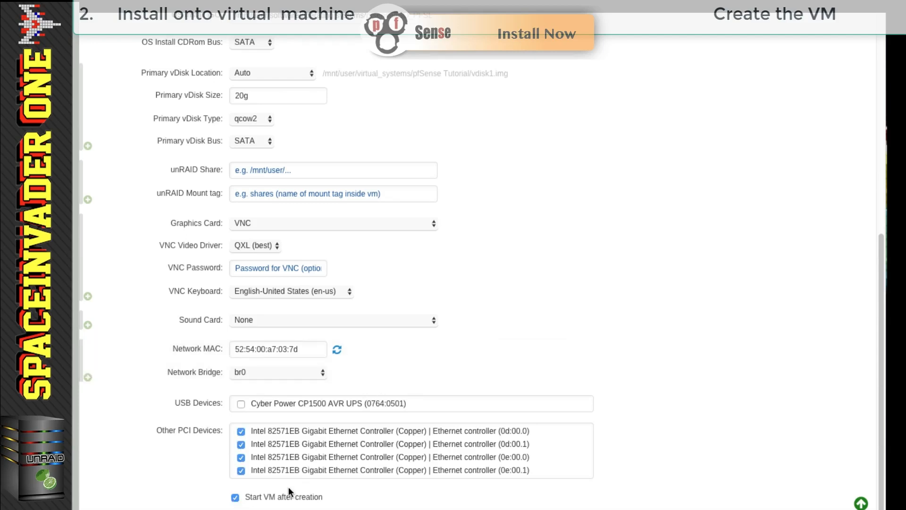
left_click(236, 498)
scroll(398, 476, "down", 1)
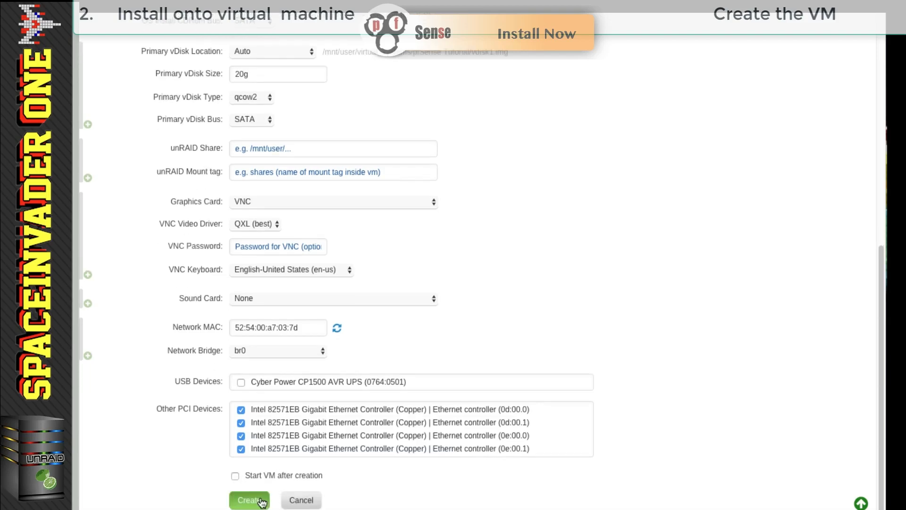
left_click(261, 501)
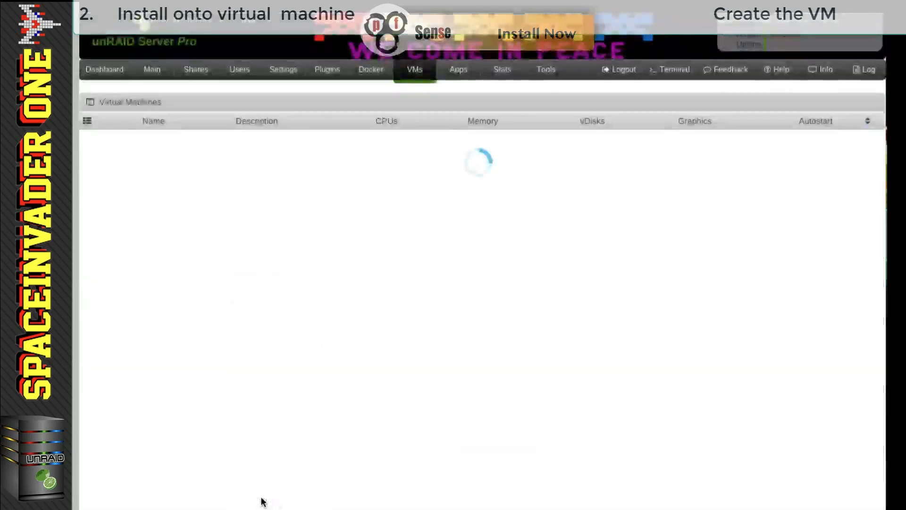
- Open the pfSense Tutorial VM's settings for editing in XML view
left_click(104, 196)
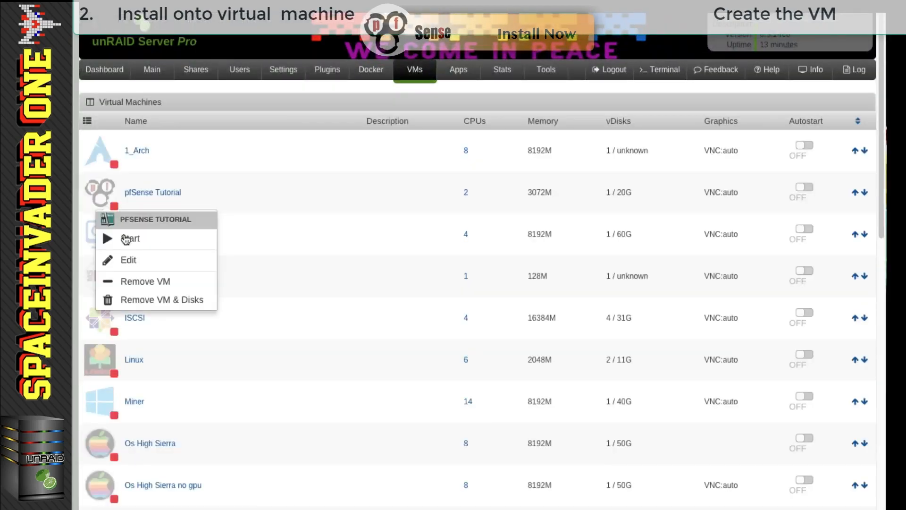
left_click(125, 261)
scroll(200, 281, "down", 5)
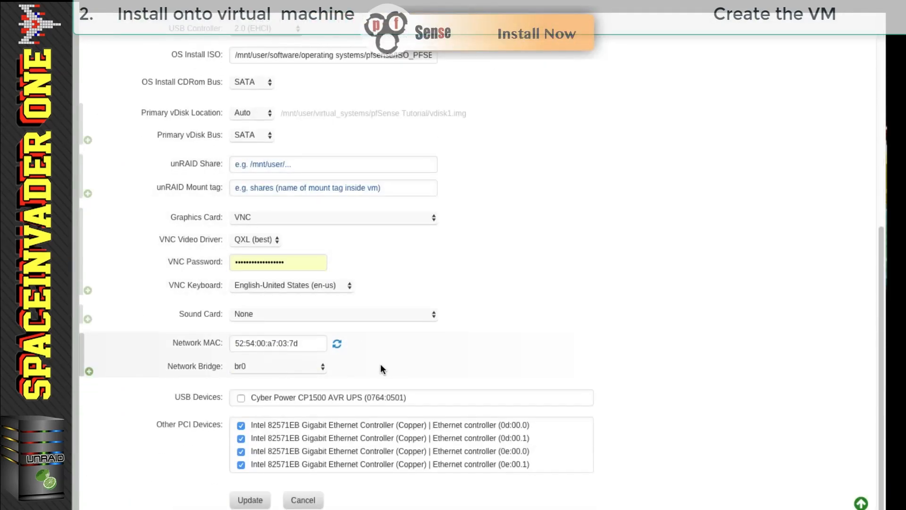
scroll(380, 364, "up", 8)
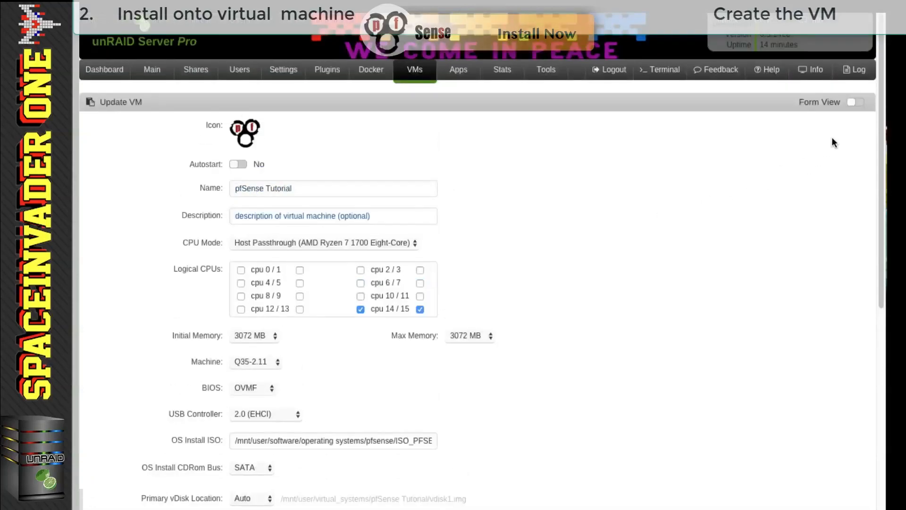
left_click(858, 104)
scroll(534, 266, "down", 6)
scroll(530, 267, "down", 10)
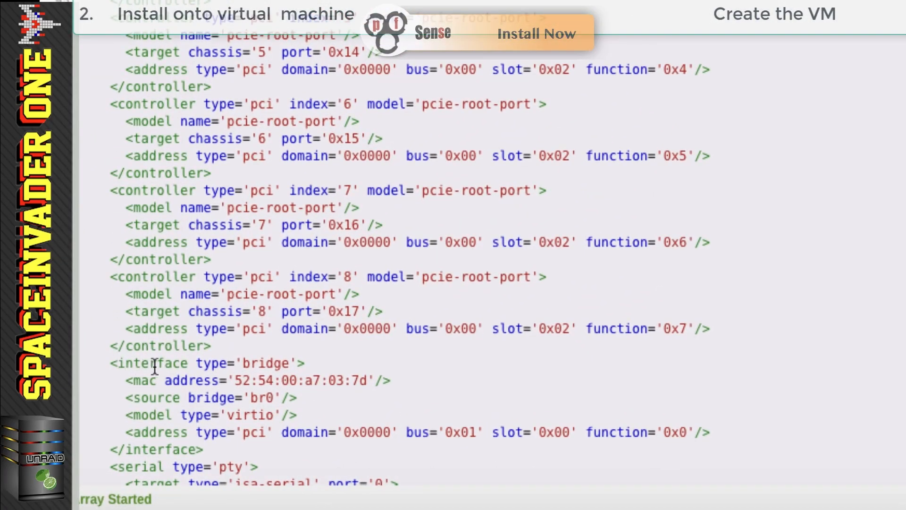
- Delete the <interface type='bridge'> br0 block from the XML and update the VM
left_click_drag(235, 380, 368, 377)
left_click(361, 380)
left_click(211, 449)
left_click_drag(211, 449, 100, 365)
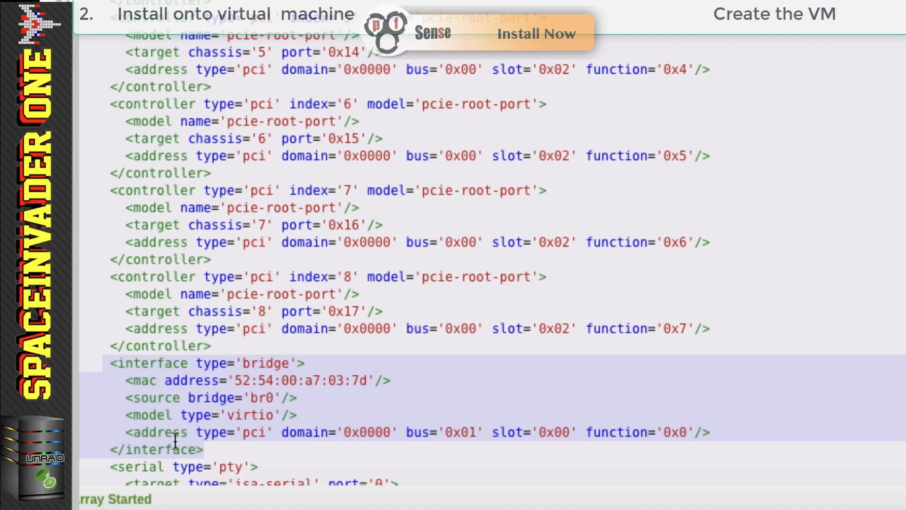
key("BackSpace")
scroll(269, 278, "down", 15)
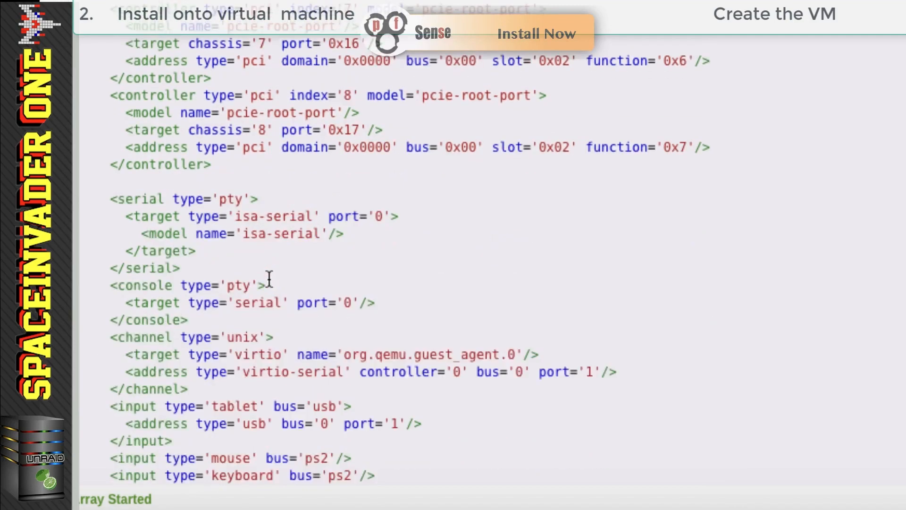
scroll(269, 280, "down", 3)
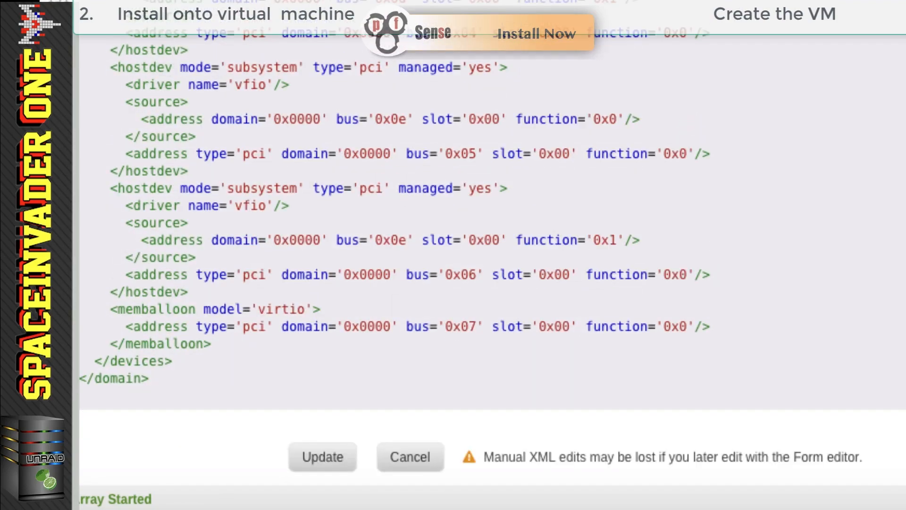
left_click(325, 464)
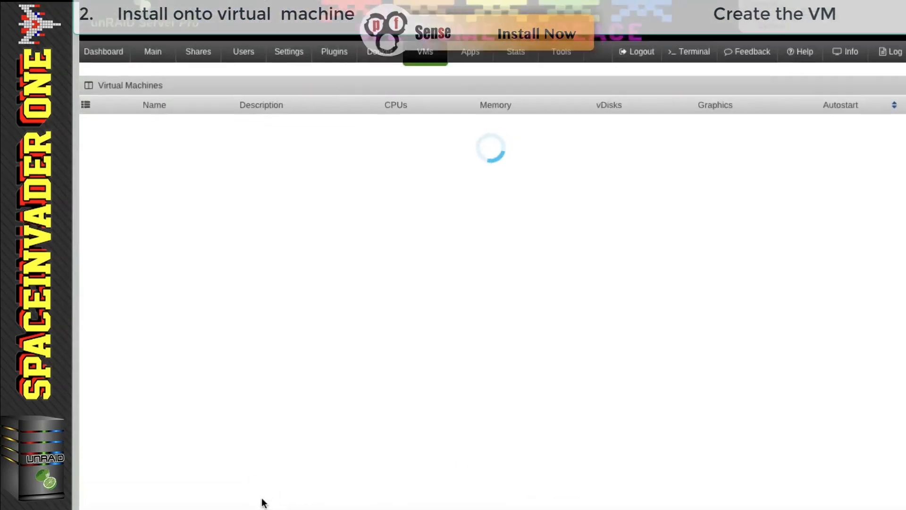
- Start the pfSense Tutorial VM and open its VNC Remote console
left_click(101, 190)
left_click(126, 258)
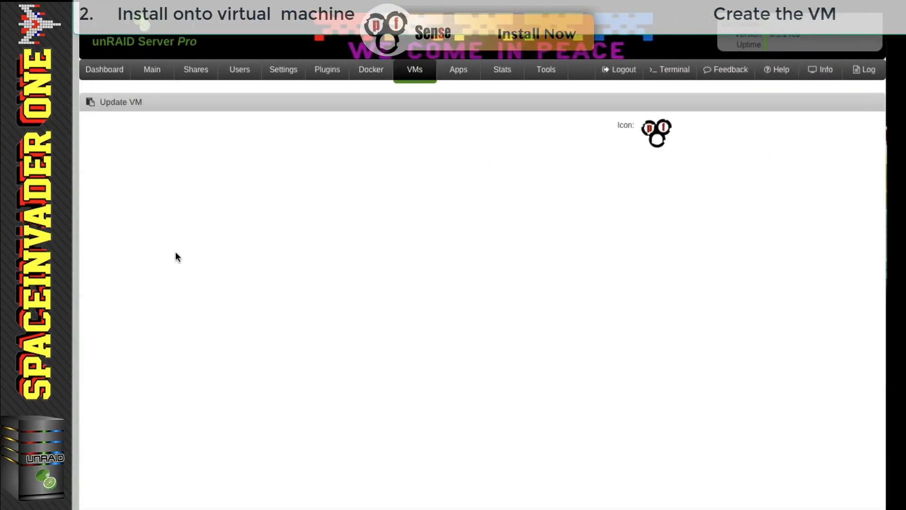
scroll(331, 267, "down", 6)
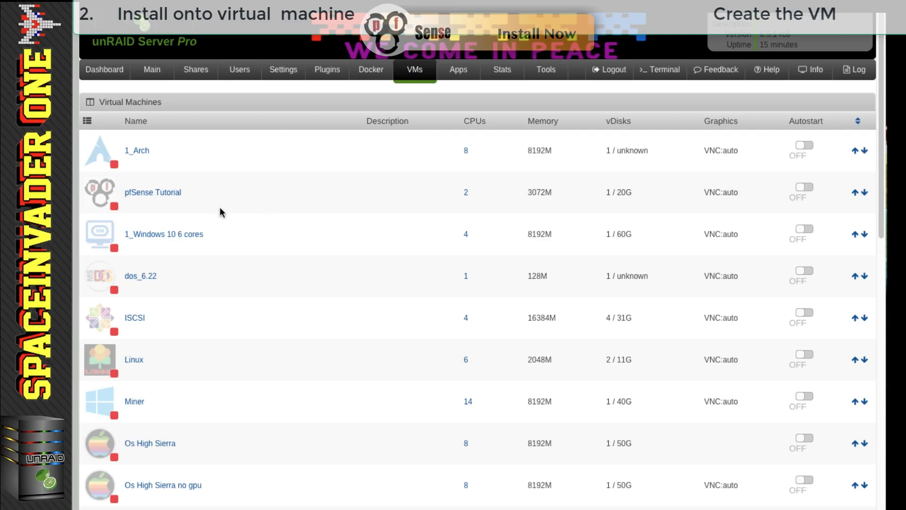
left_click(103, 194)
left_click(130, 238)
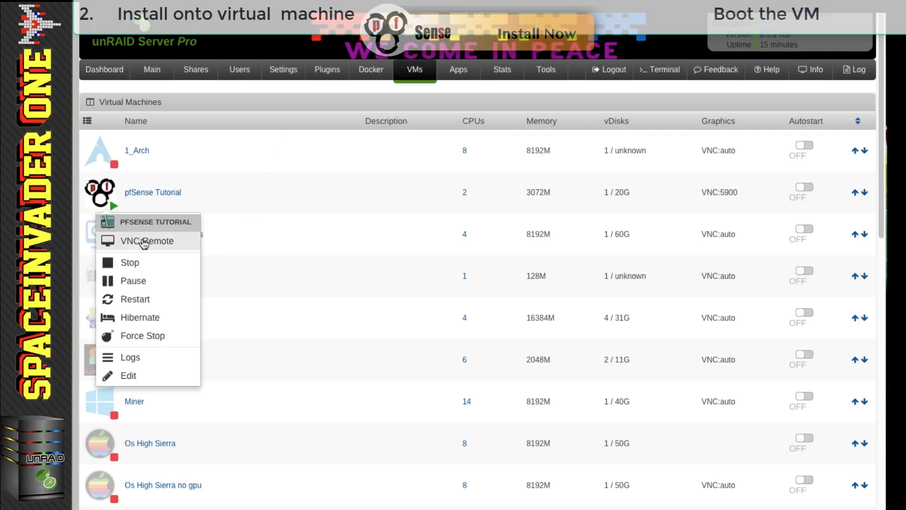
left_click(144, 241)
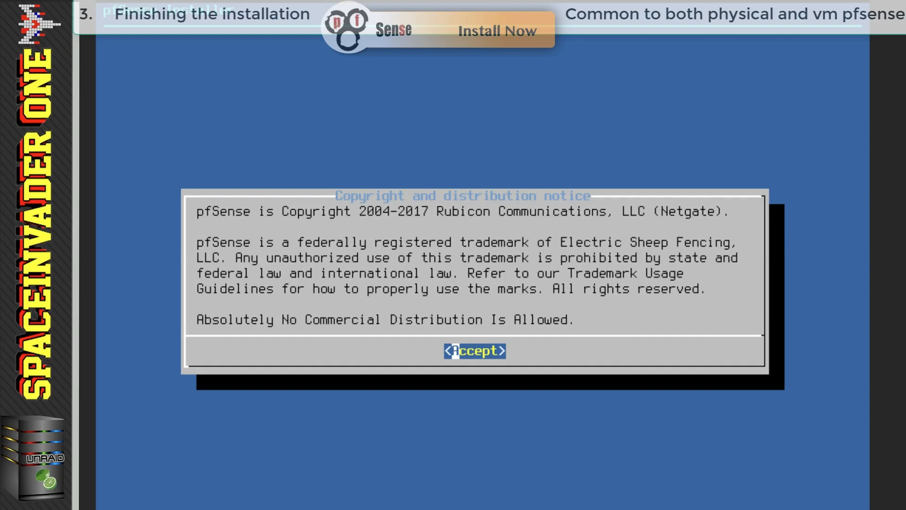
- Accept the notice and install pfSense with the default US keymap and Auto (UFS), declining the shell
key("Return")
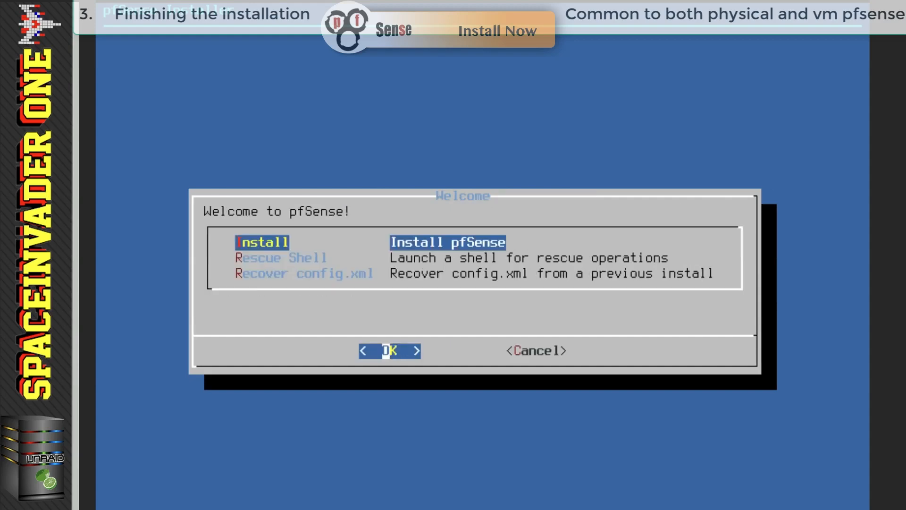
key("Return")
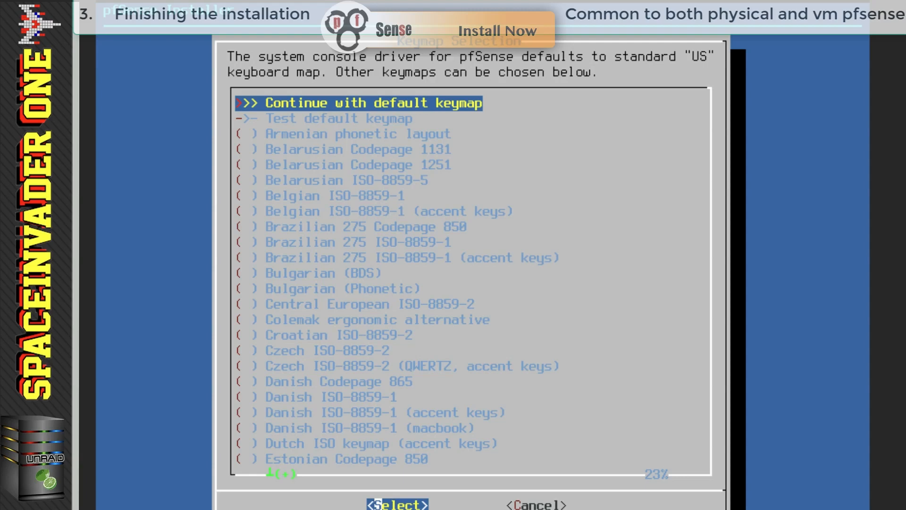
key("Return")
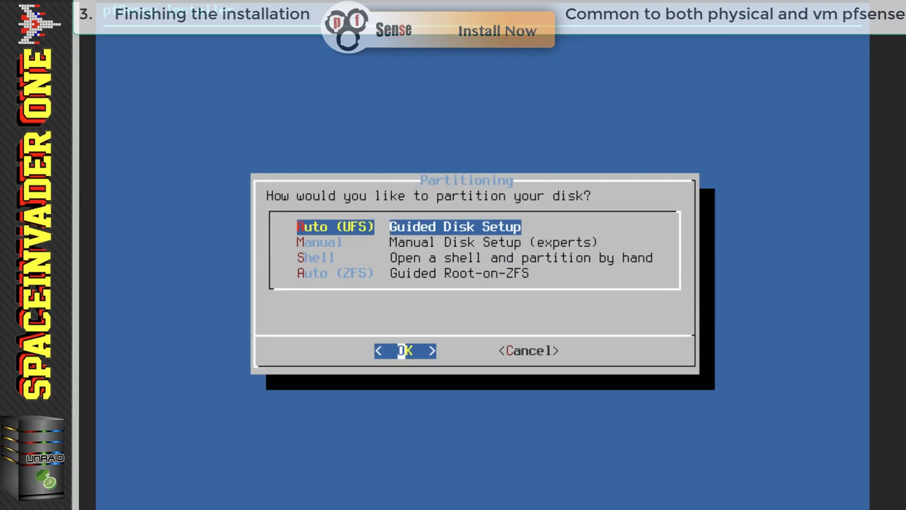
key("Return")
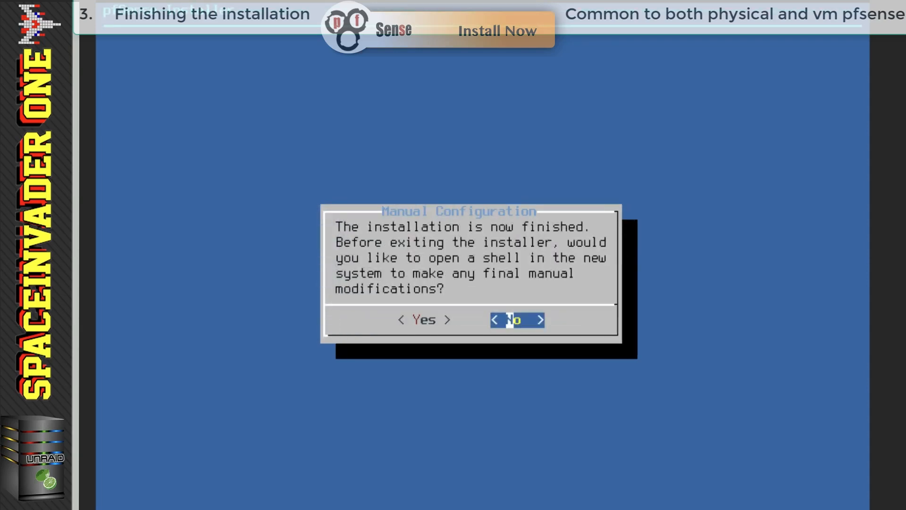
key("Return")
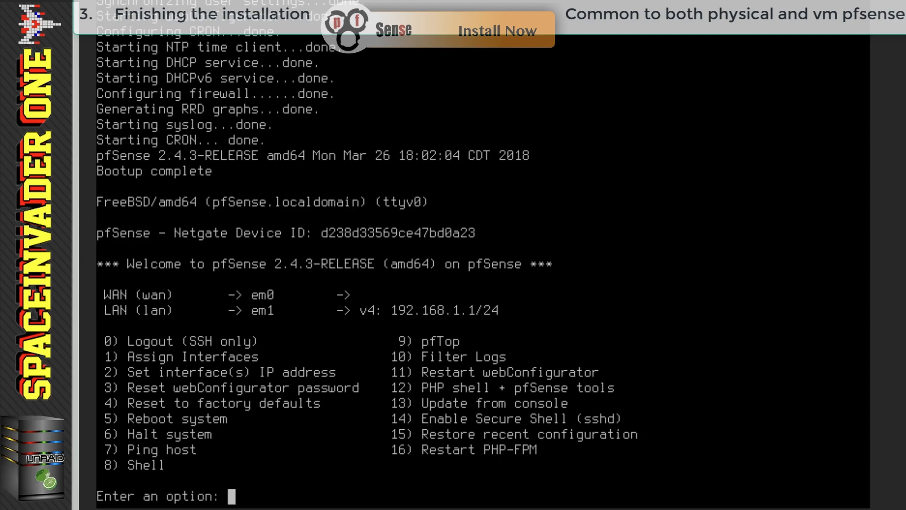
- Choose console option 1 to assign interfaces and decline VLAN setup
type("1")
key("Return")
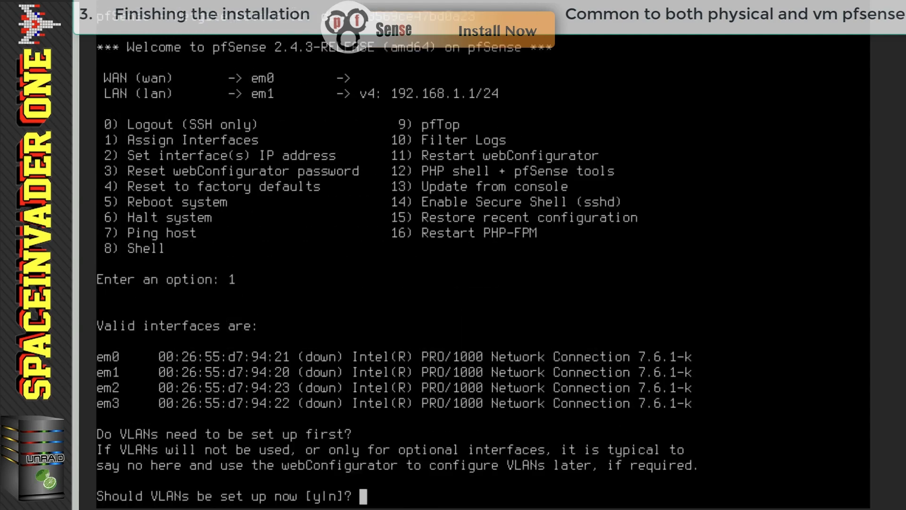
type("n")
key("Return")
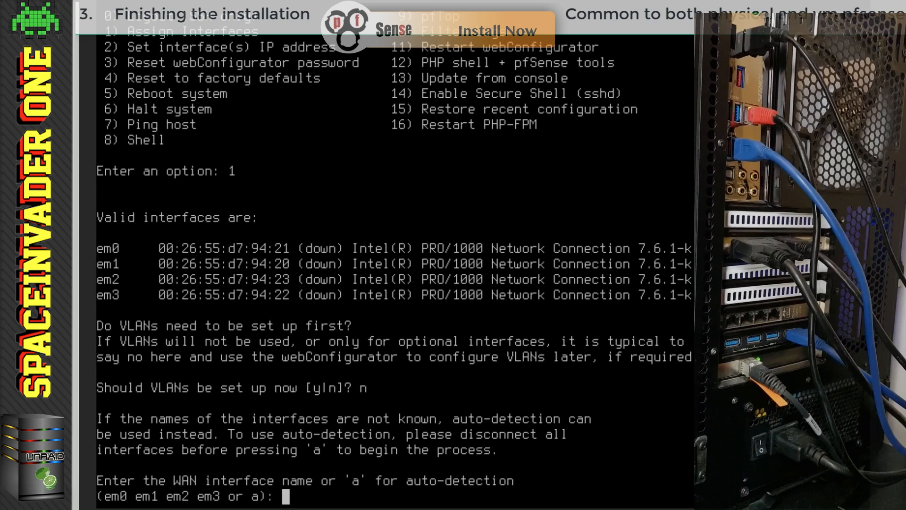
- Auto-detect em3 as WAN and em2 as LAN, skip optional interfaces, and confirm with y
type("a")
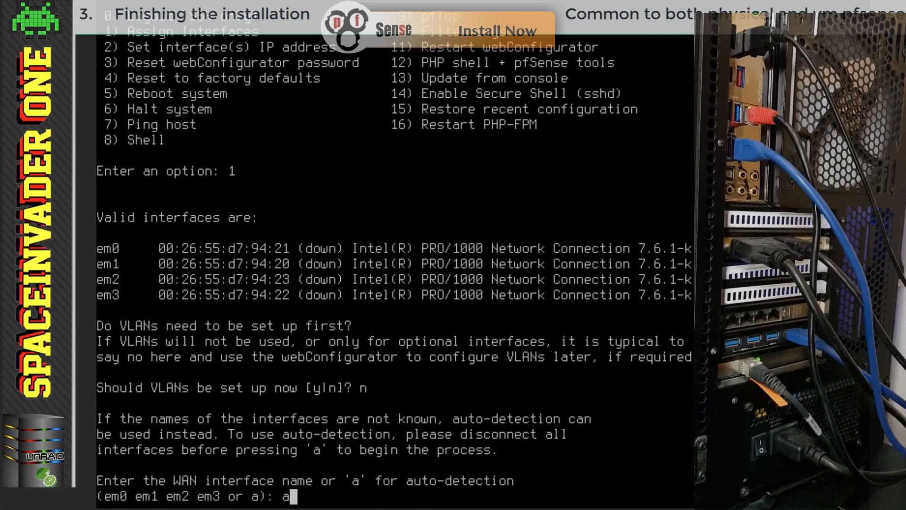
key("Return")
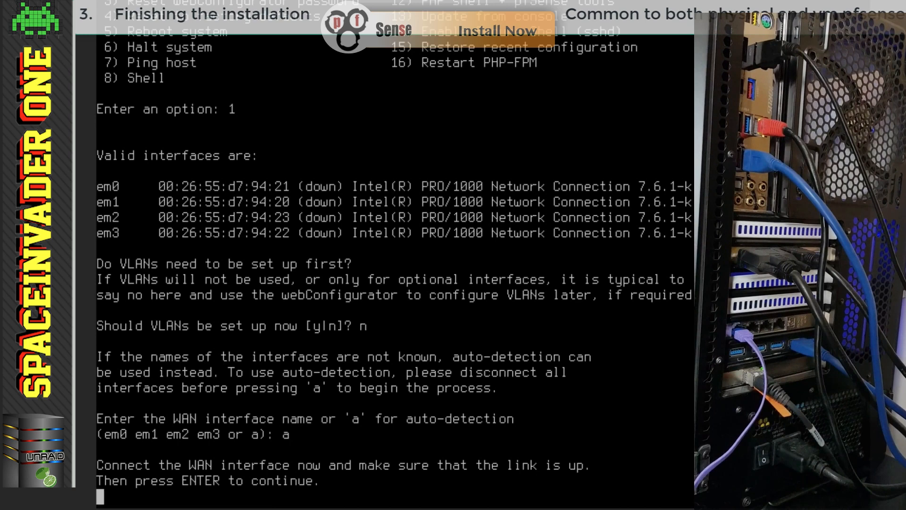
key("Return")
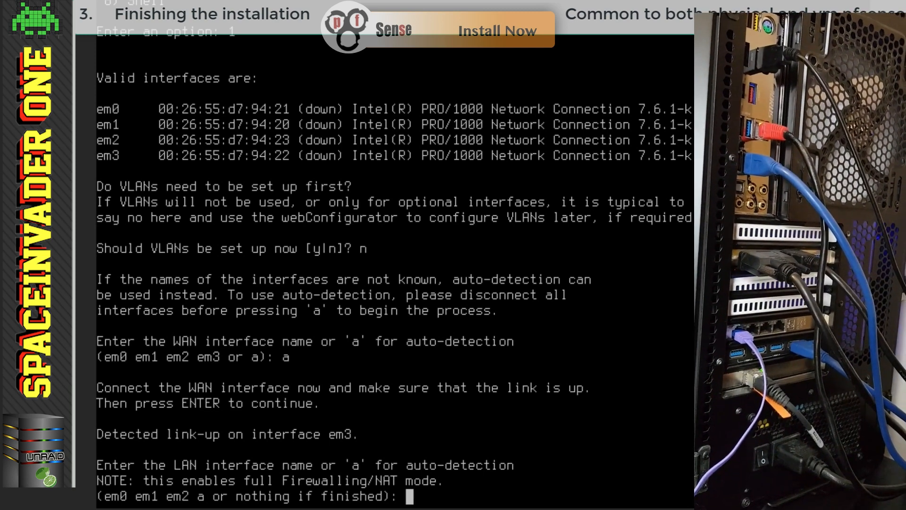
type("a")
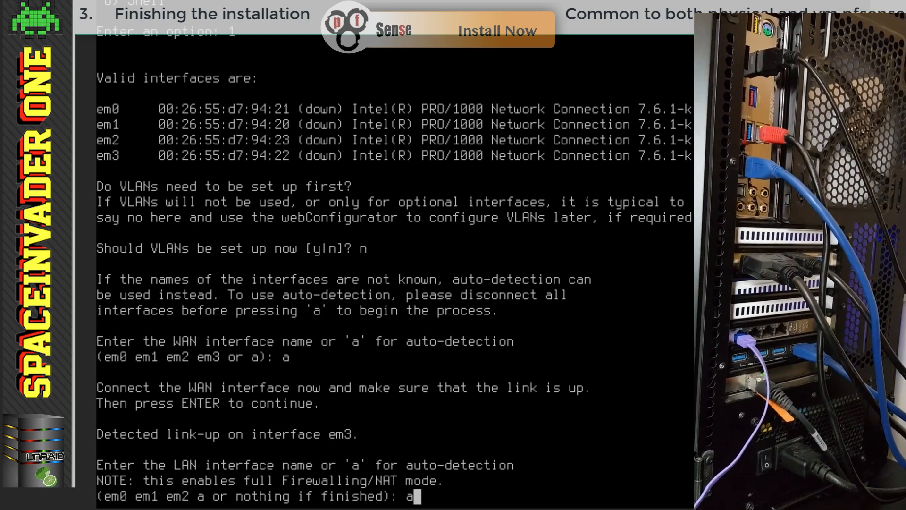
key("Return")
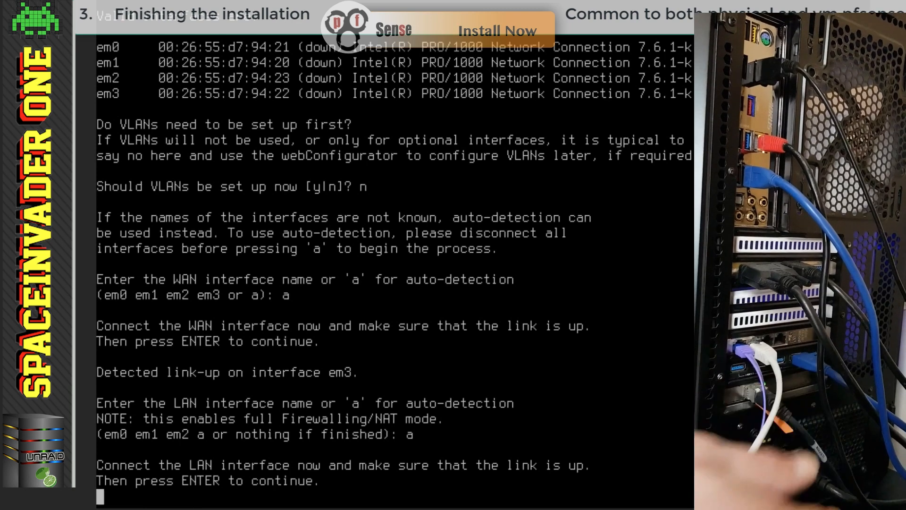
key("Return")
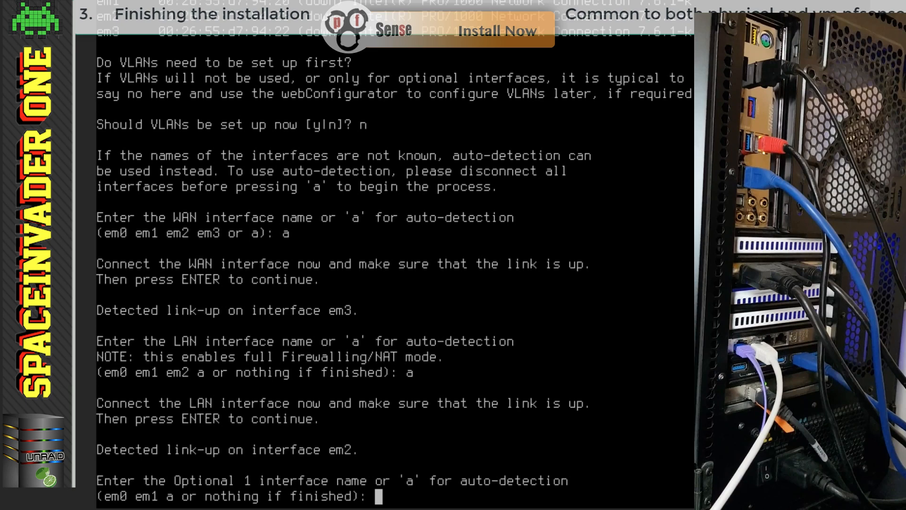
key("Return")
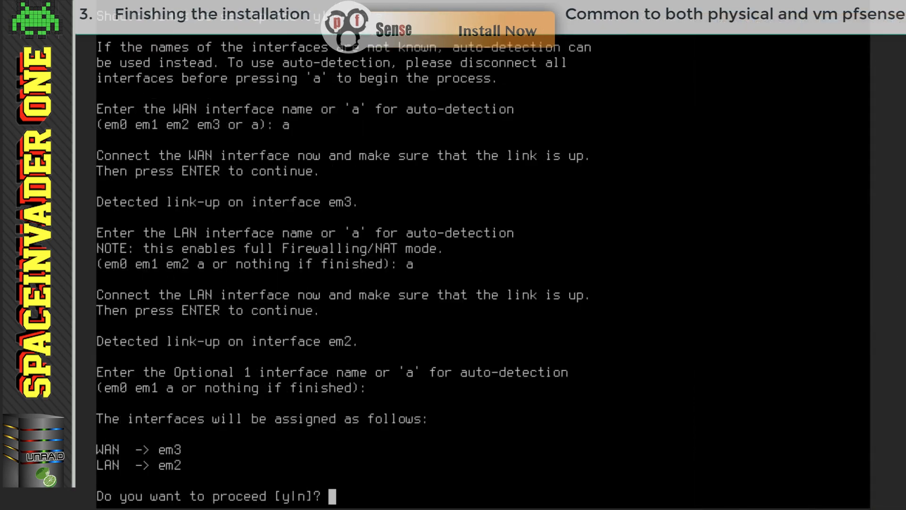
type("y")
key("Return")
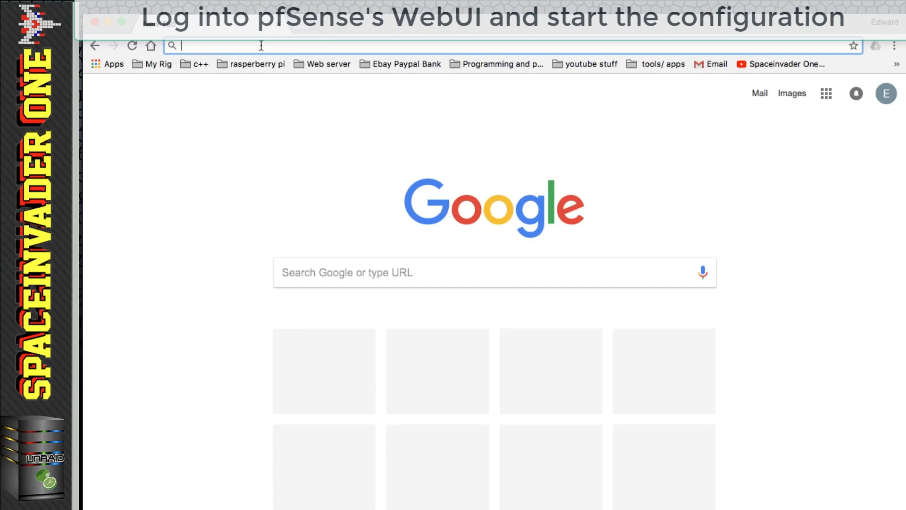
- Open 192.168.1.1 in Chrome and proceed past the certificate warning
type("192.168.1.1")
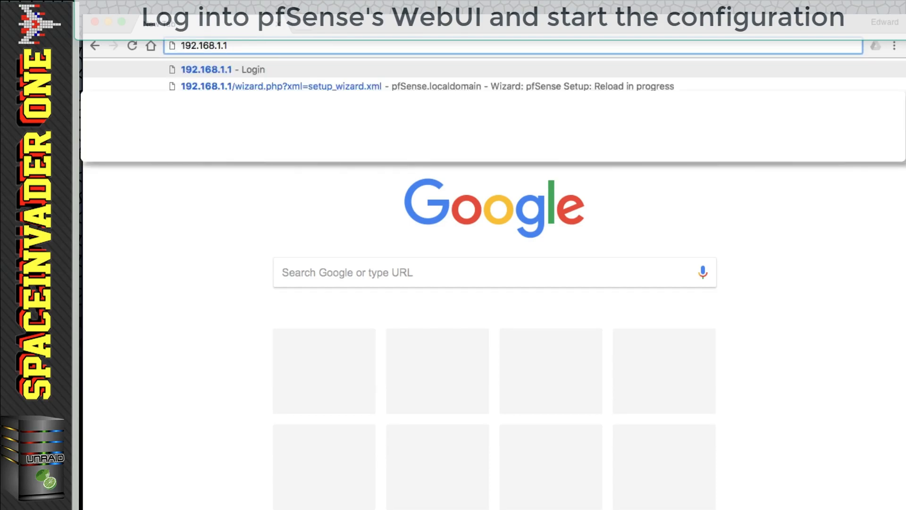
key("Return")
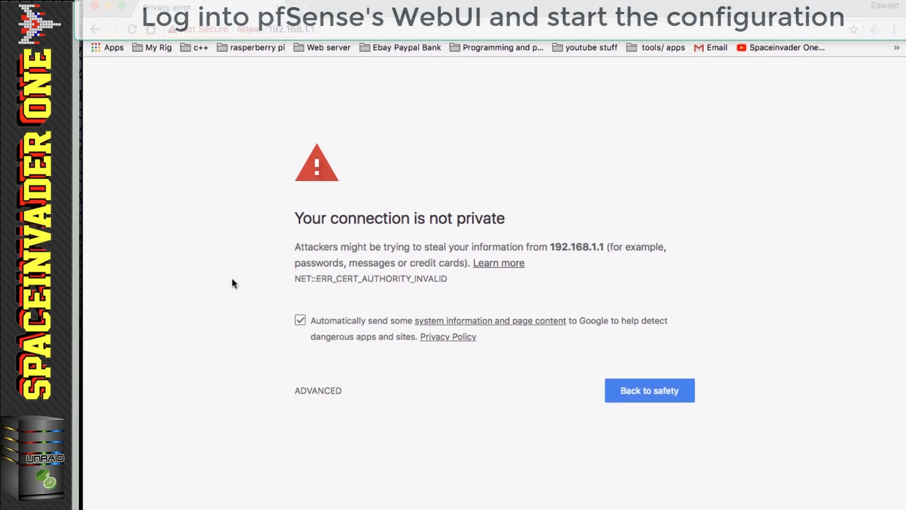
left_click(319, 390)
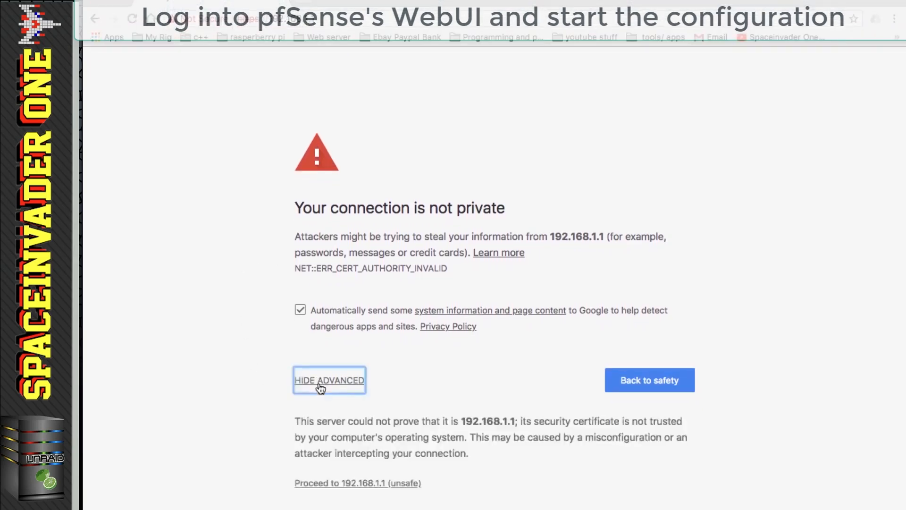
left_click(340, 482)
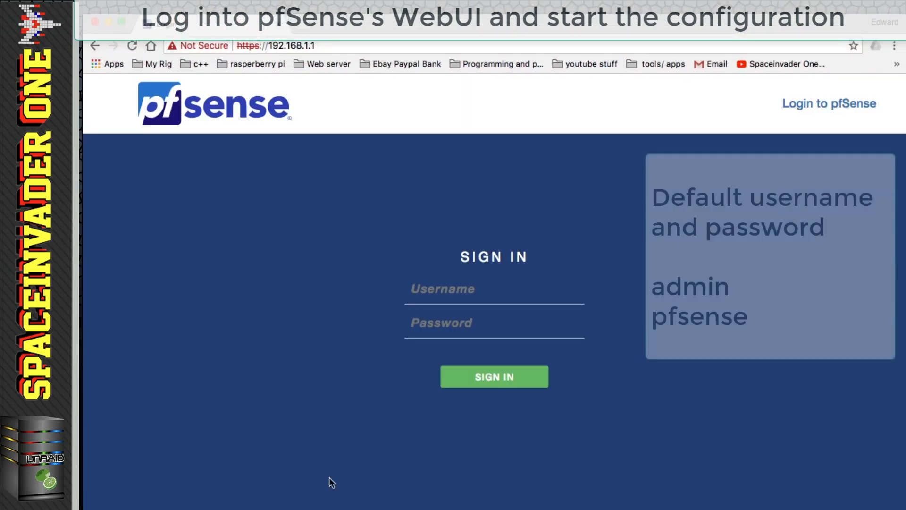
- Sign in to pfSense with the default admin username and password
type("admin")
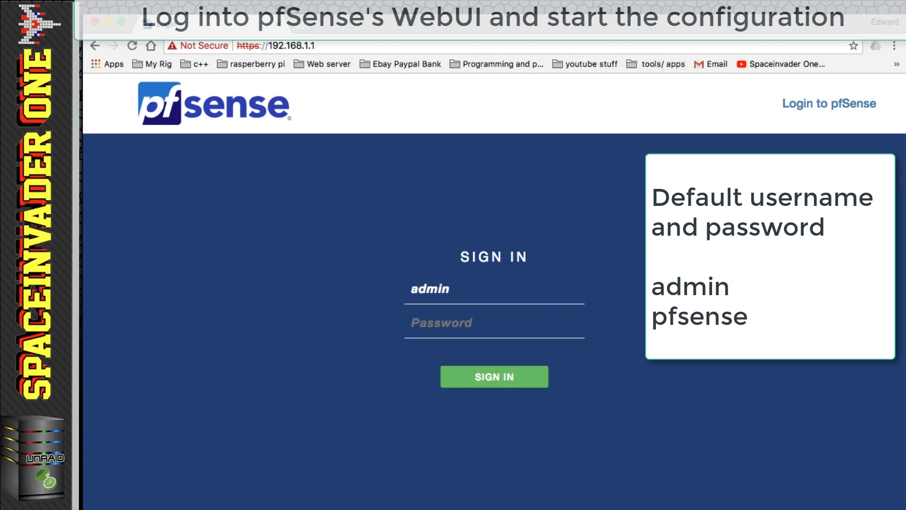
key("Tab")
type("pfsense")
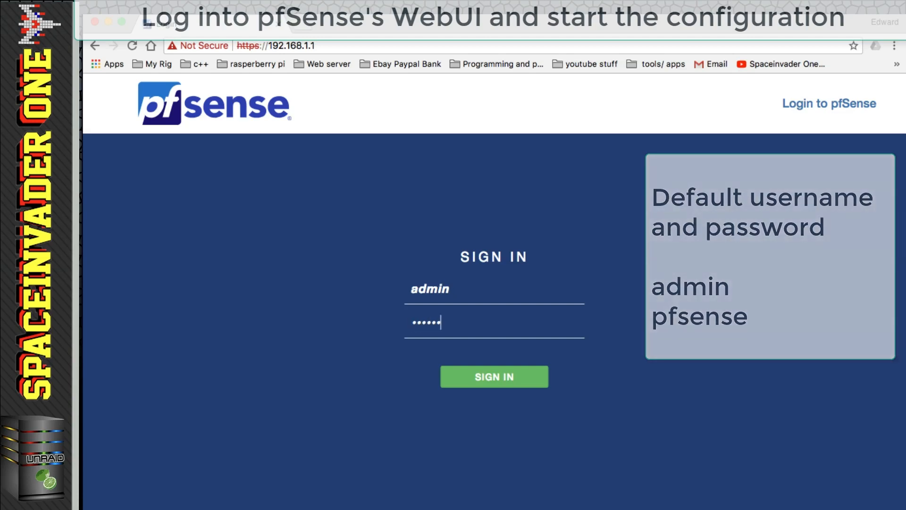
key("Return")
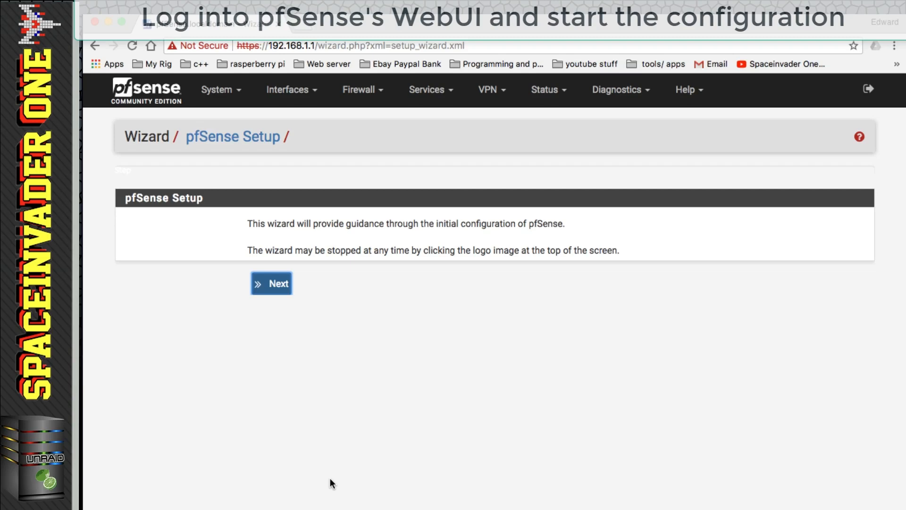
- Set DNS servers 1.1.1.1 and 1.0.0.1 and stop DHCP from overriding them
left_click(273, 284)
left_click(272, 359)
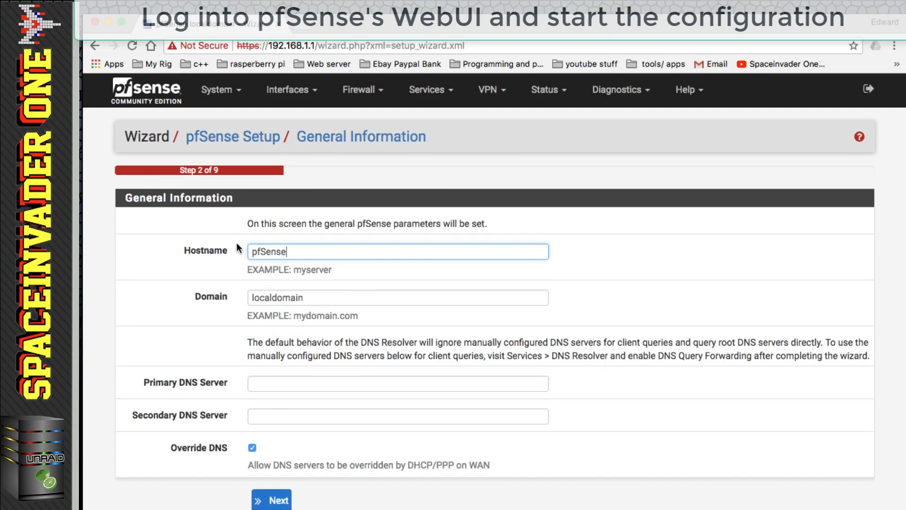
left_click(258, 391)
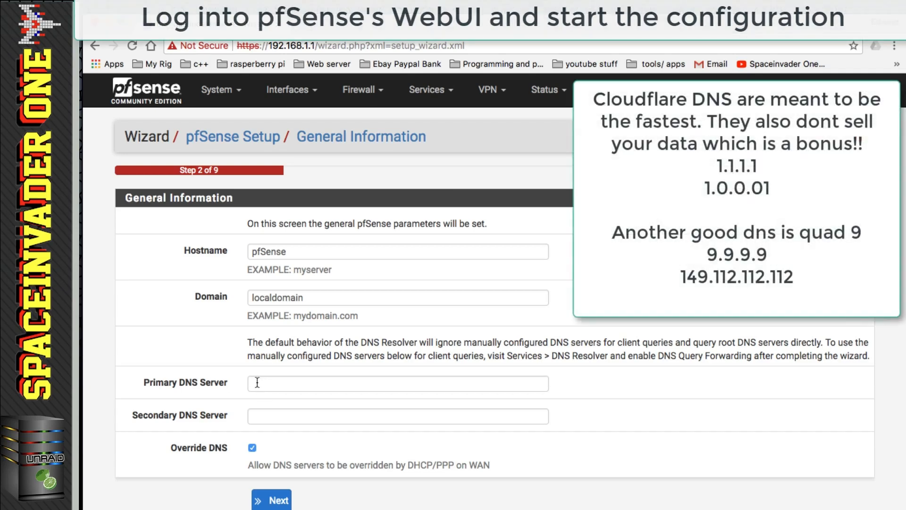
left_click(257, 382)
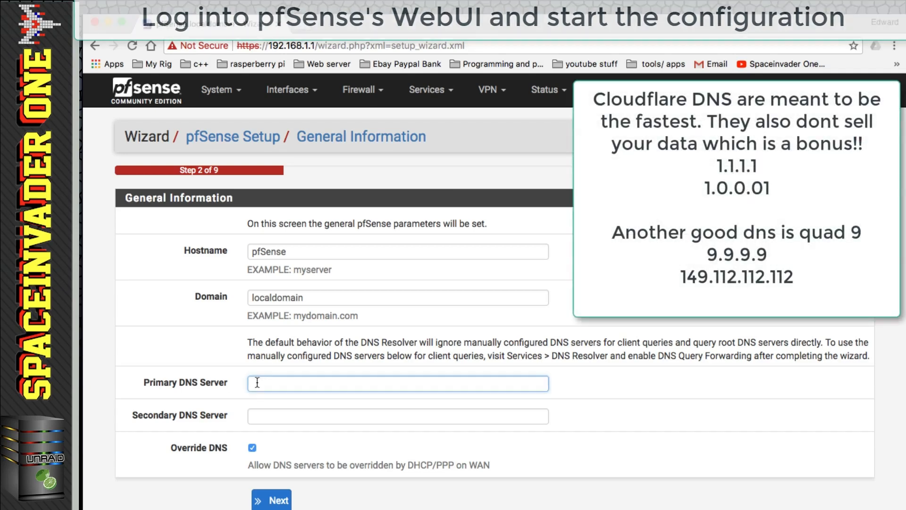
type("1.1.1.1")
key("Tab")
type("1.0.0.1")
left_click(252, 448)
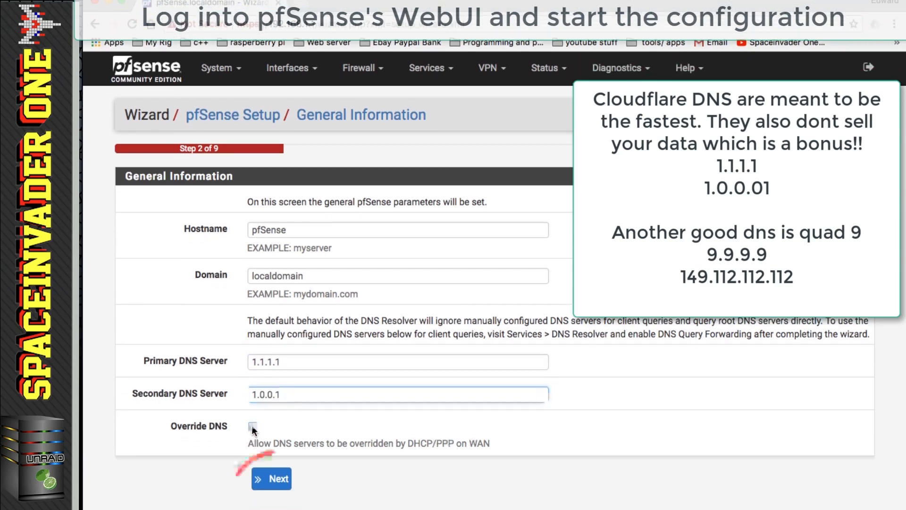
left_click(271, 479)
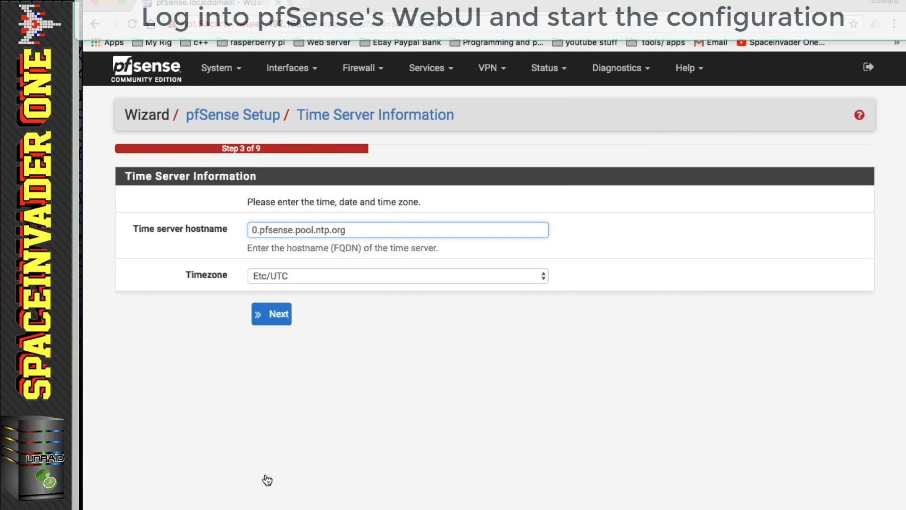
- Set the timezone to Europe/London and continue to the WAN step
left_click(543, 276)
scroll(497, 301, "down", 3)
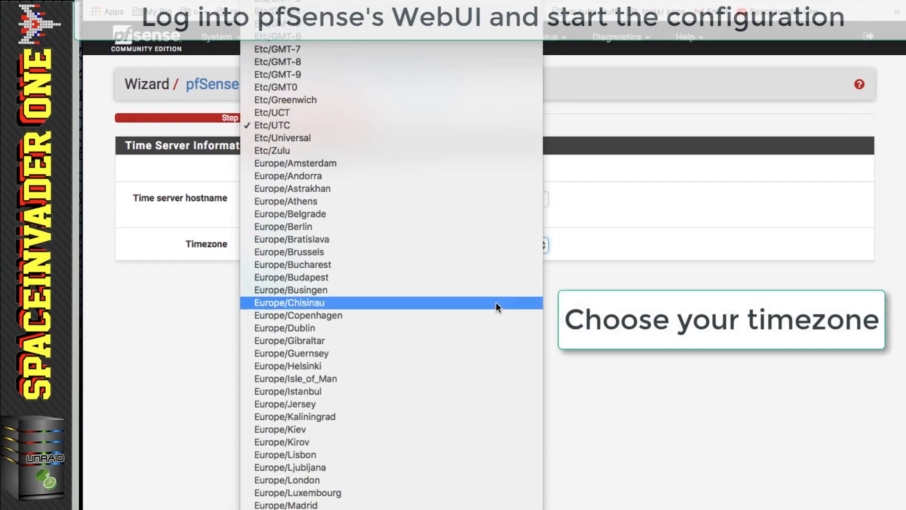
left_click(457, 477)
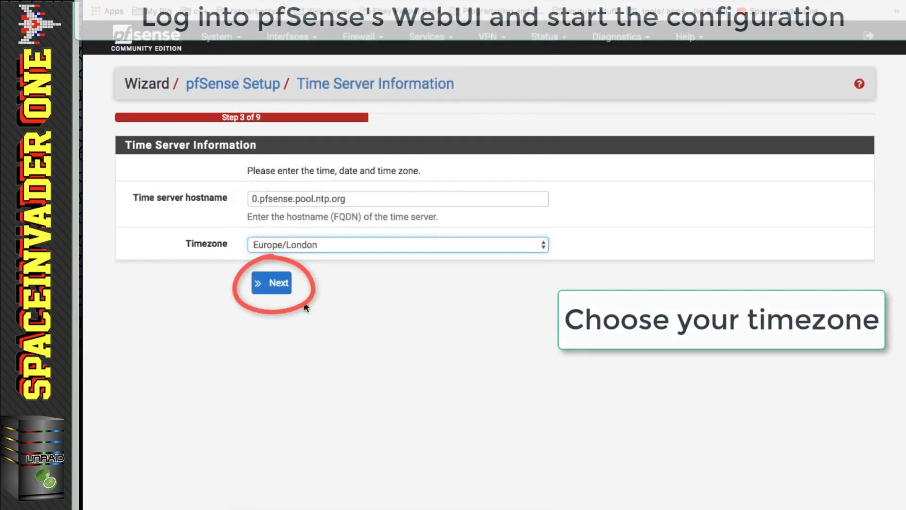
left_click(279, 283)
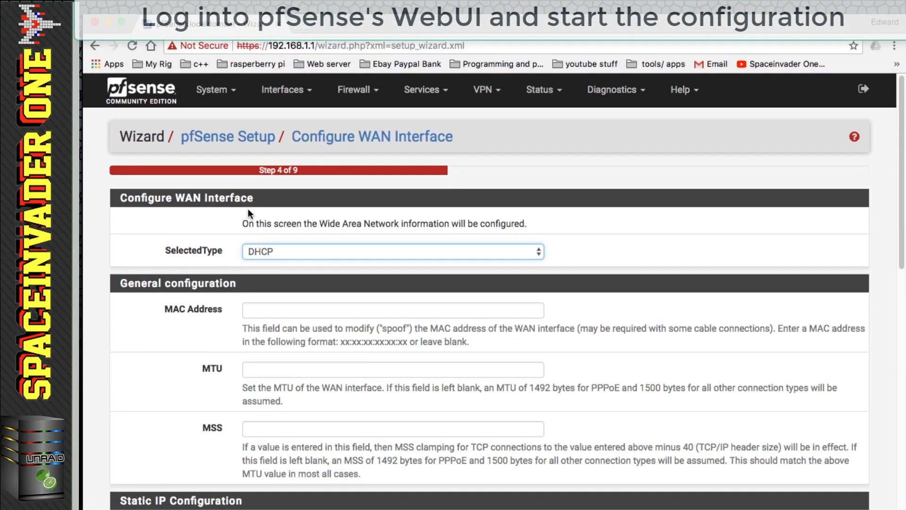
- Choose PPPoE as the WAN connection type
left_click(284, 255)
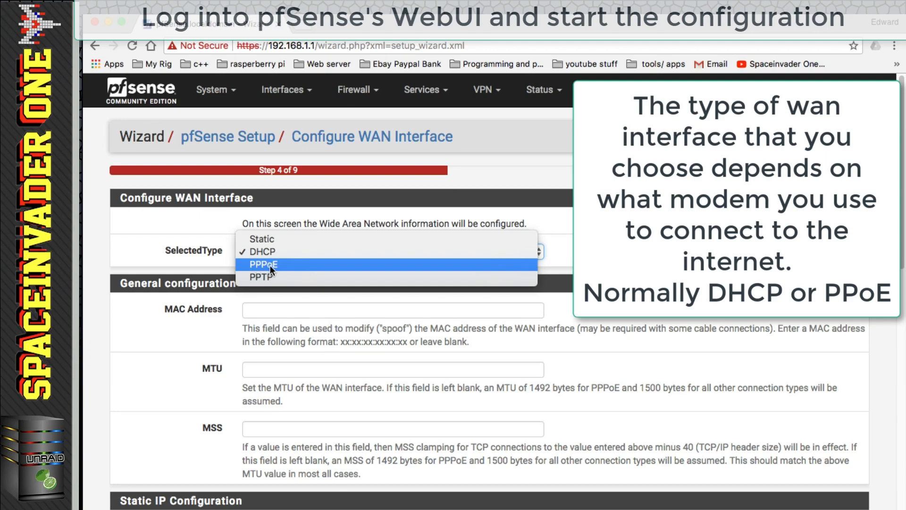
left_click(271, 265)
scroll(273, 265, "down", 1)
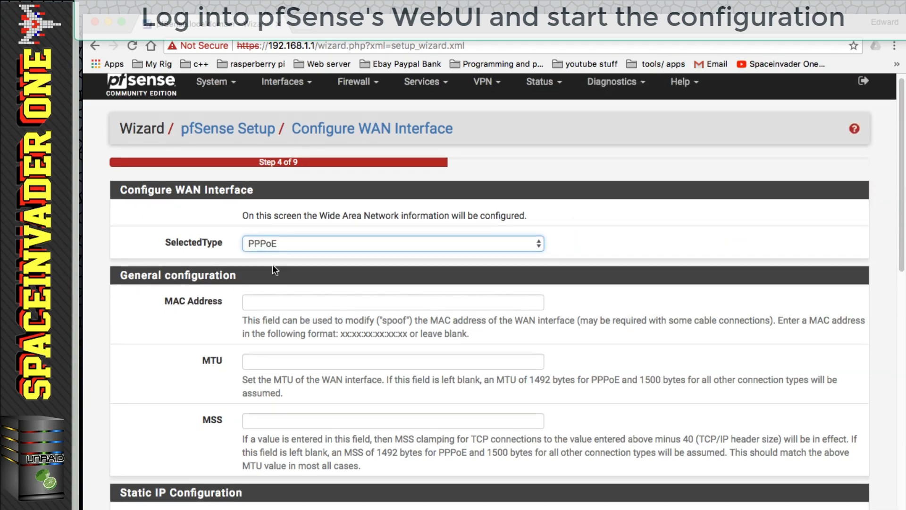
scroll(273, 264, "down", 10)
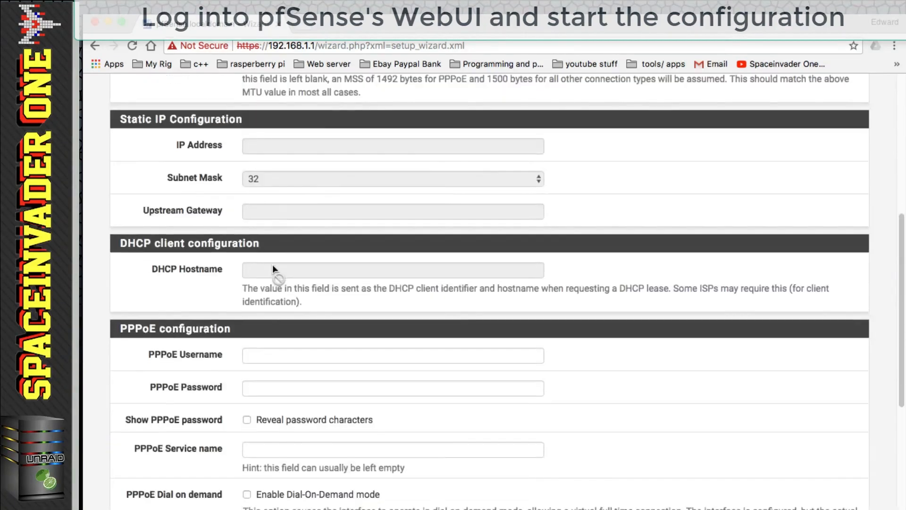
- Fill in the ISP's PPPoE username and password and continue to the LAN step
left_click(231, 289)
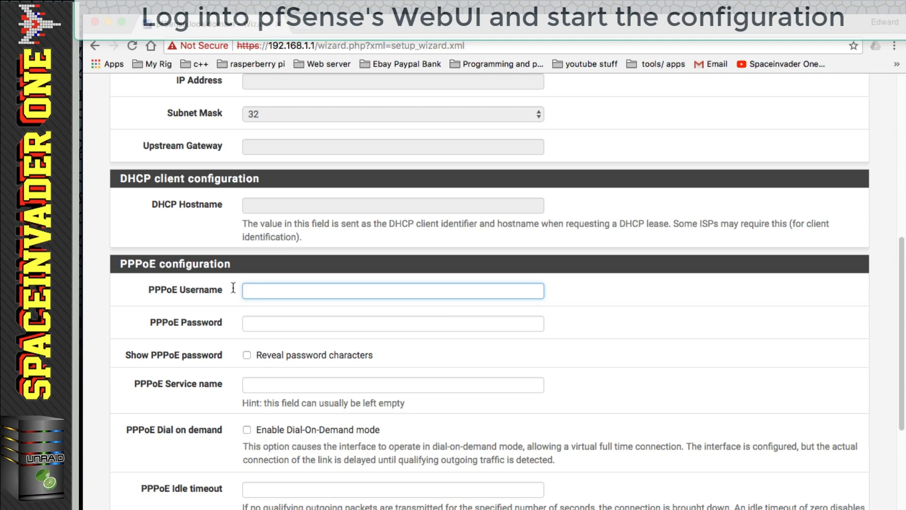
right_click(253, 290)
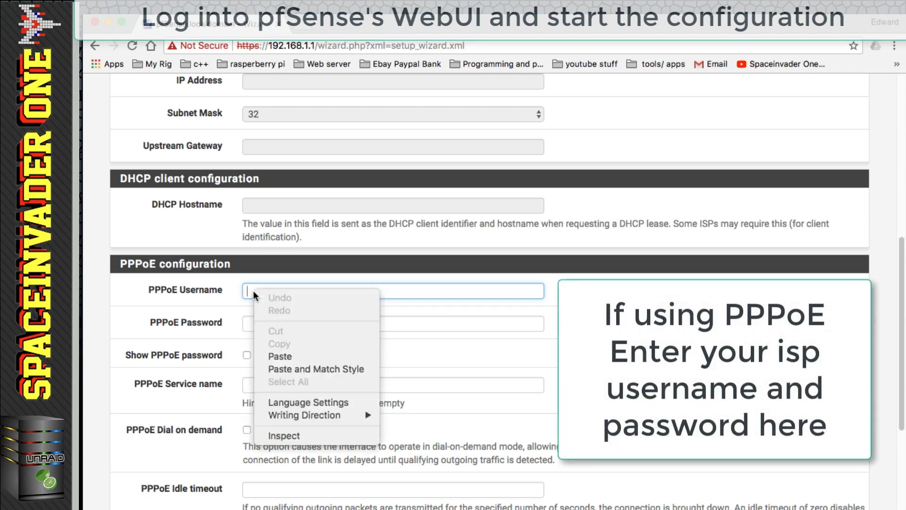
left_click(279, 356)
left_click(265, 321)
type("BT")
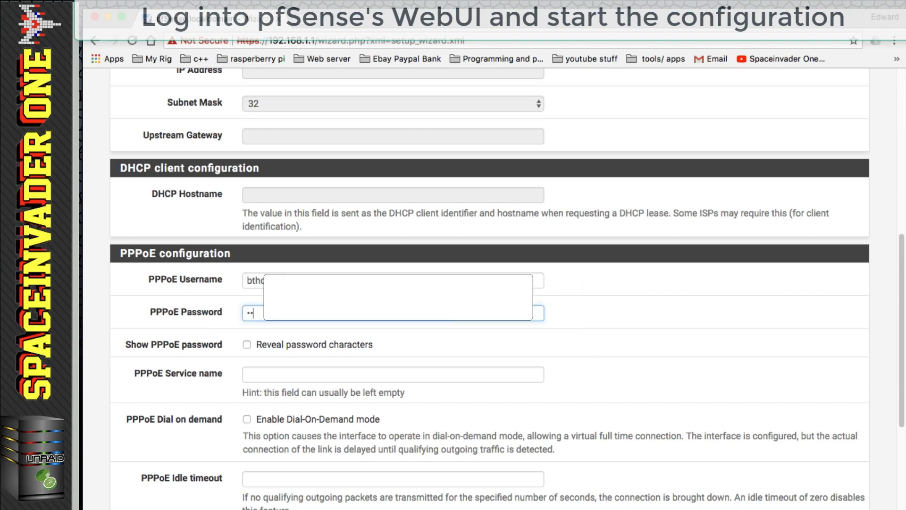
scroll(265, 245, "down", 10)
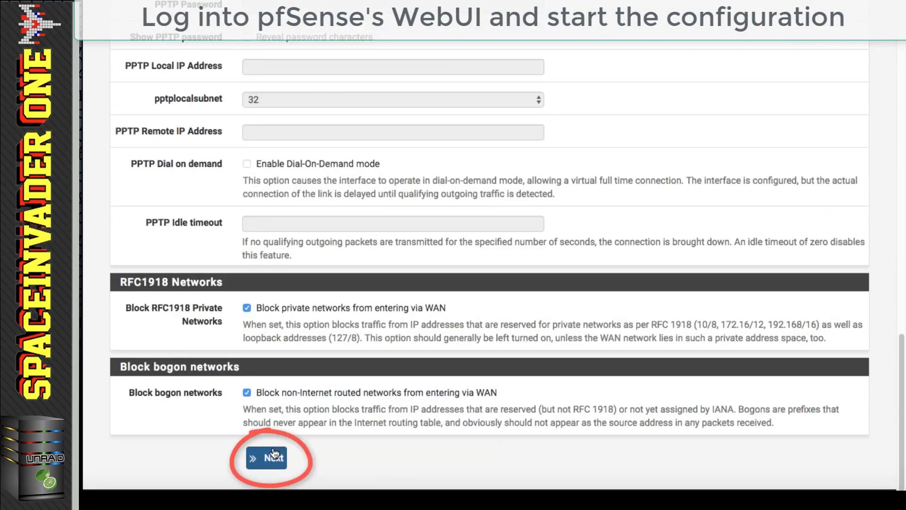
left_click(267, 460)
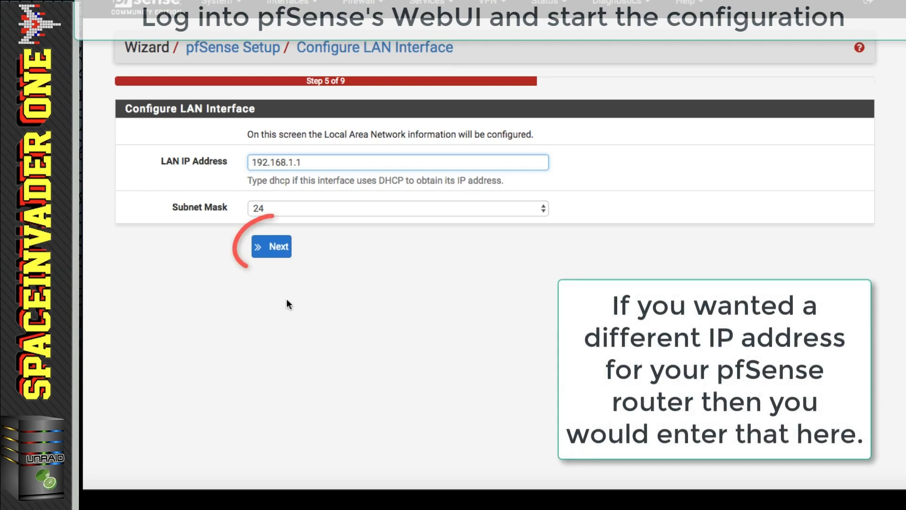
- Keep LAN at 192.168.1.1/24, set a new admin password, reload, and continue to the web configurator
left_click(272, 251)
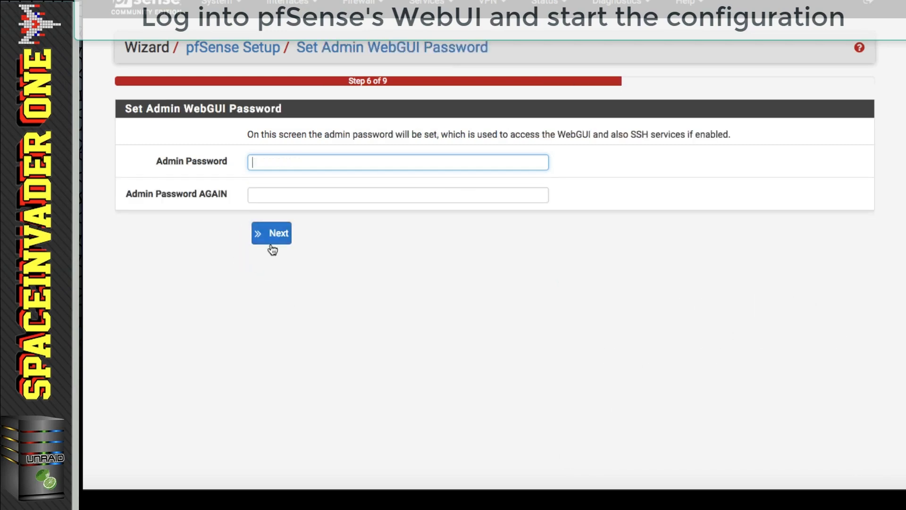
type("••••••••••••")
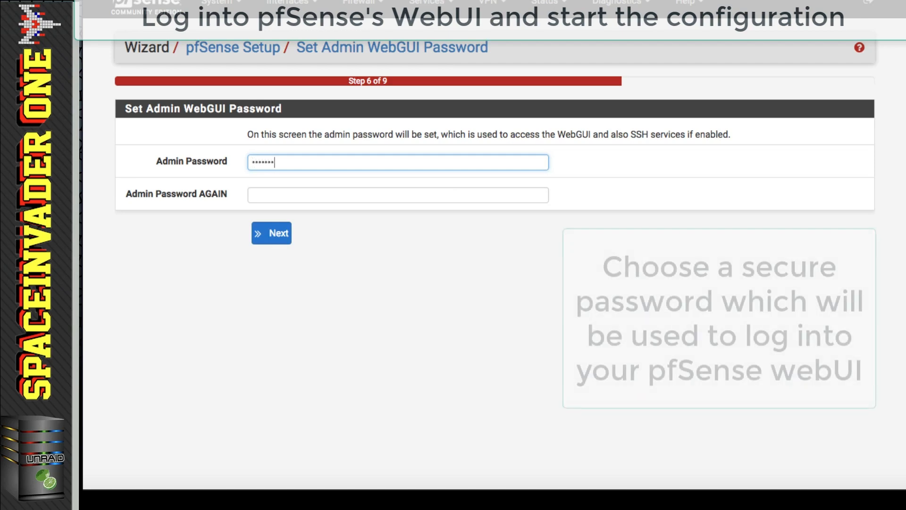
key("Tab")
type("••••••••••••")
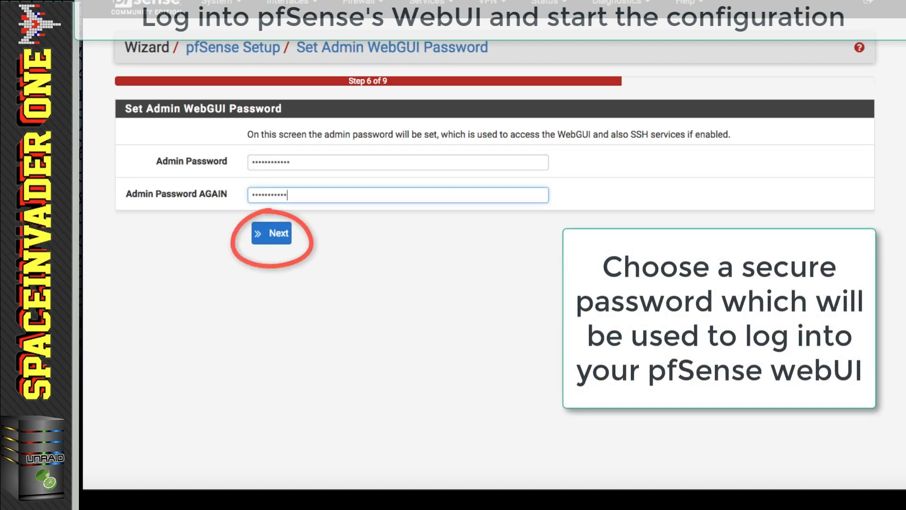
left_click(271, 243)
left_click(284, 173)
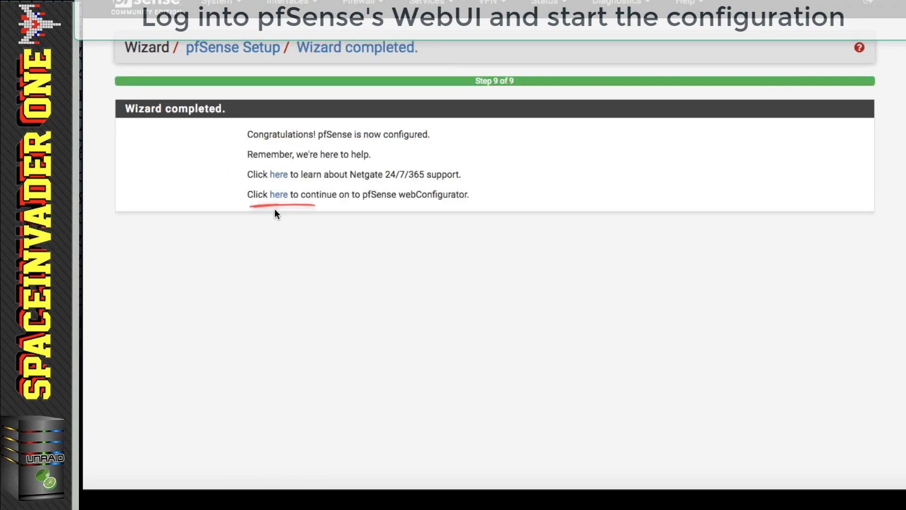
left_click(278, 195)
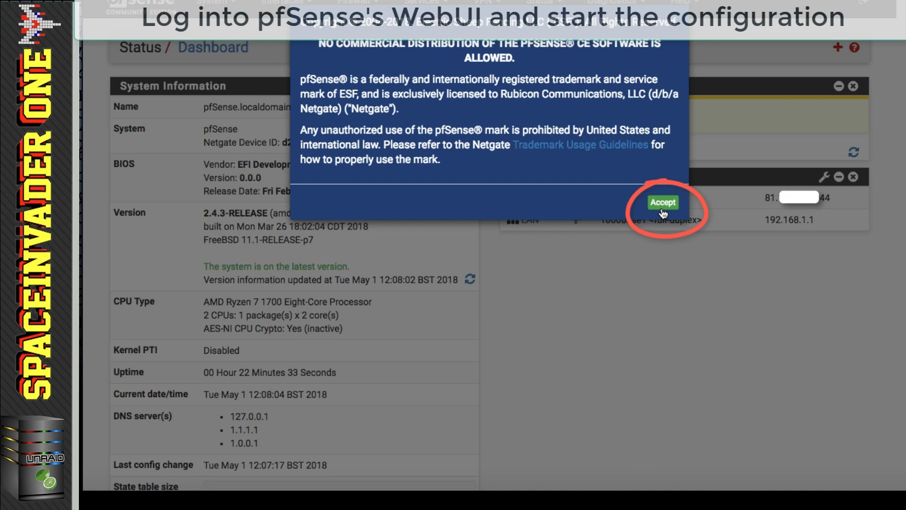
- Accept the pfSense trademark notice and open a new browser tab
left_click(663, 203)
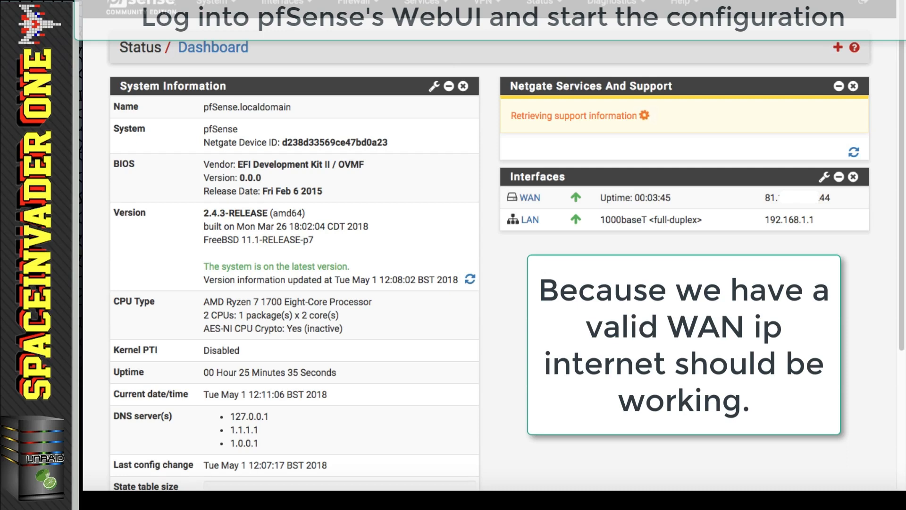
key("super+t")
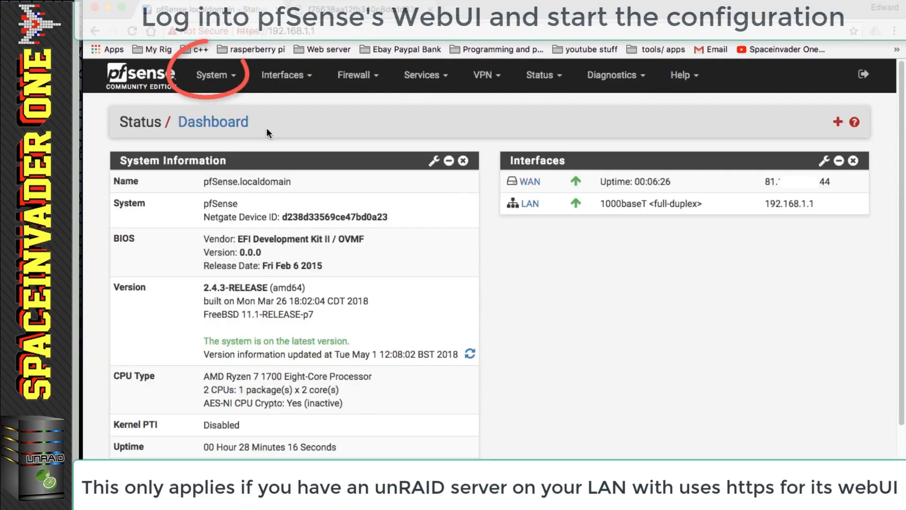
- Open System > Advanced > Admin Access and read the DNS Rebind Check explanation
left_click(221, 76)
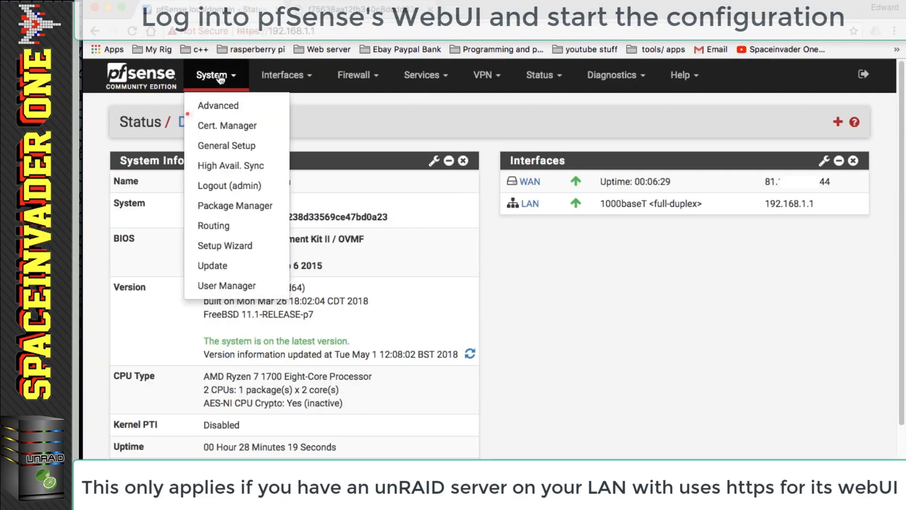
left_click(230, 106)
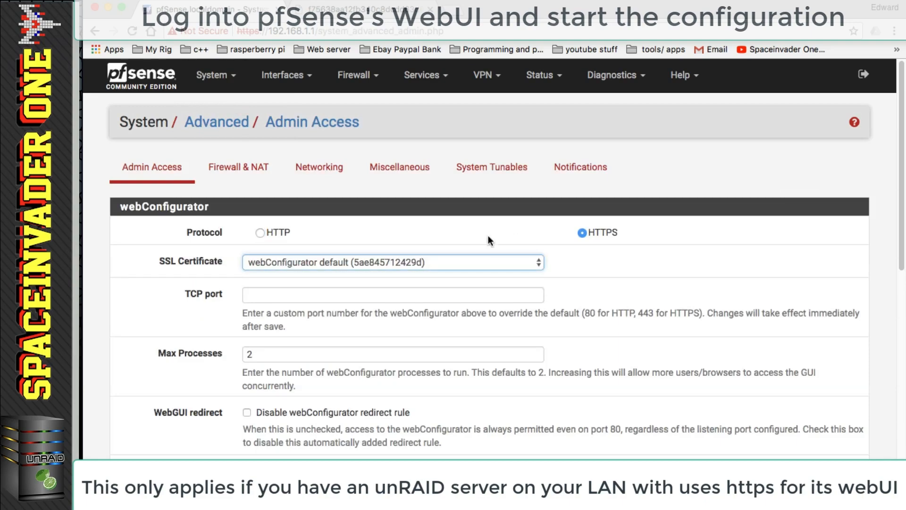
scroll(341, 218, "down", 10)
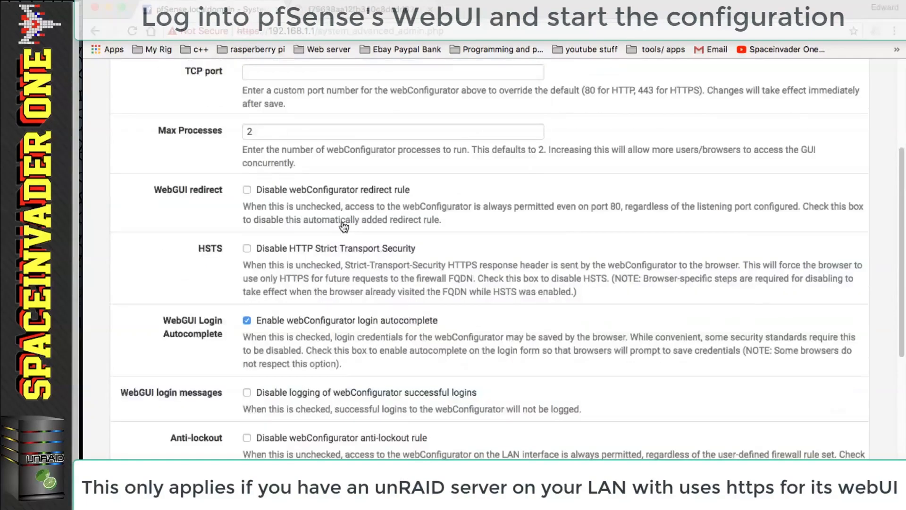
left_click_drag(751, 332, 157, 300)
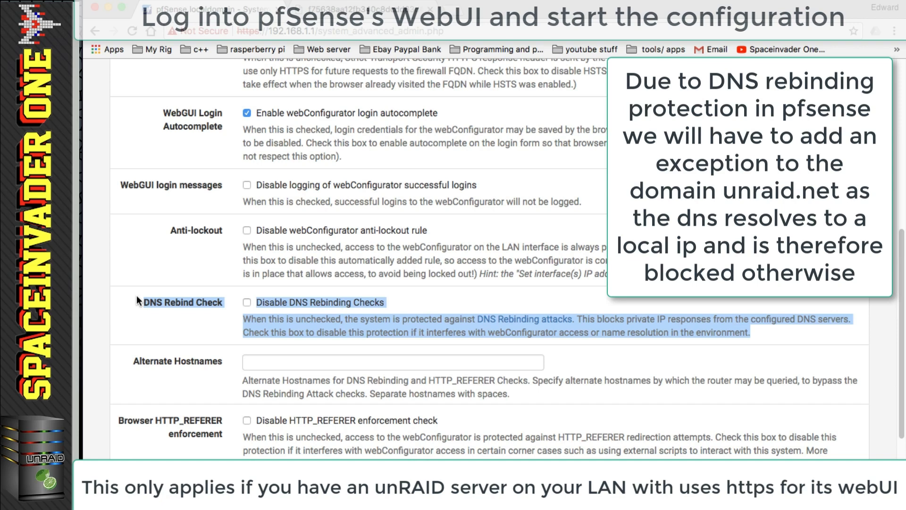
left_click(211, 321)
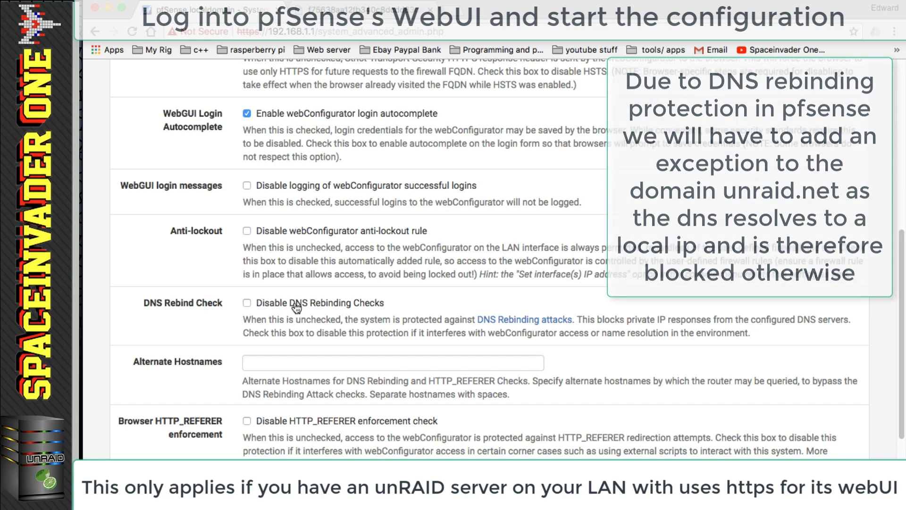
scroll(399, 324, "up", 10)
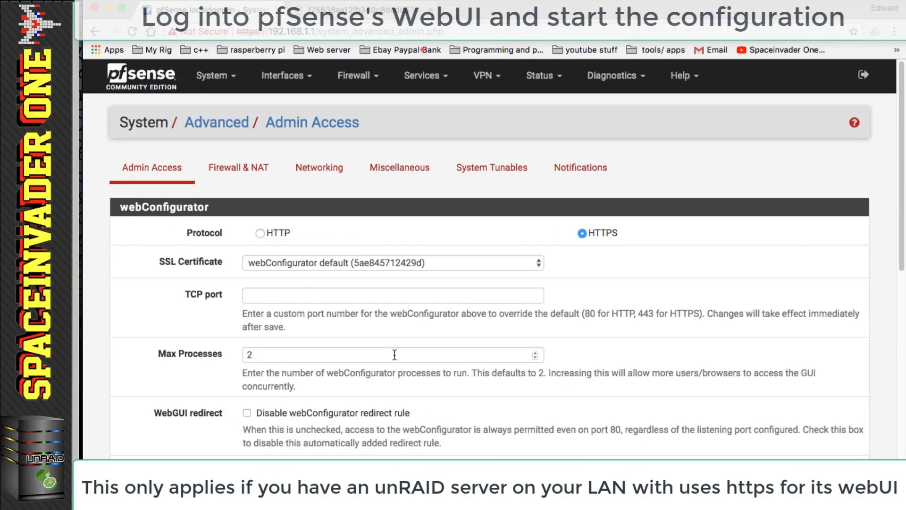
- Paste the server: private-domain: "unraid.net" custom option into the DNS Resolver and apply it
left_click(421, 76)
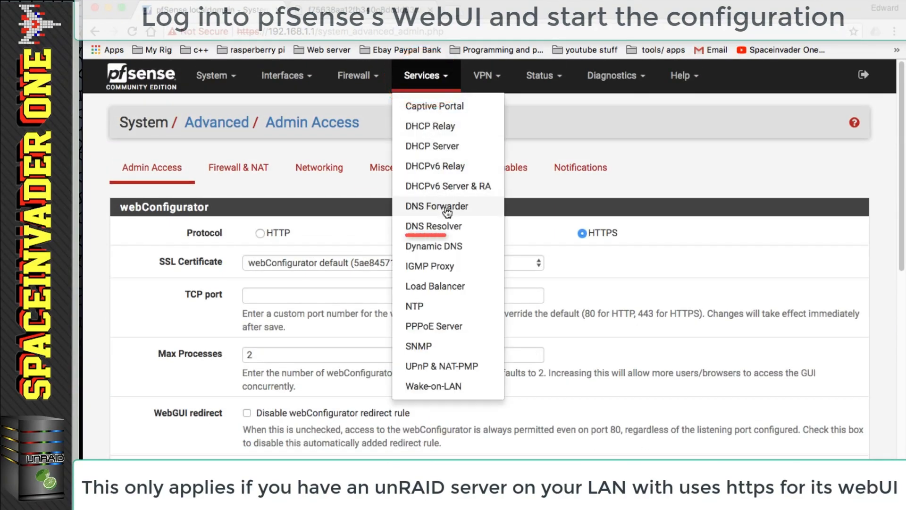
left_click(450, 229)
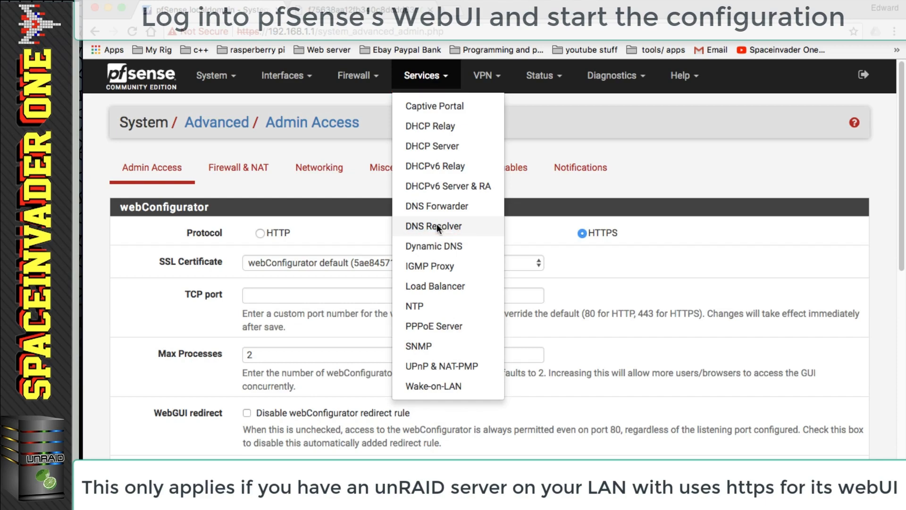
scroll(434, 253, "down", 10)
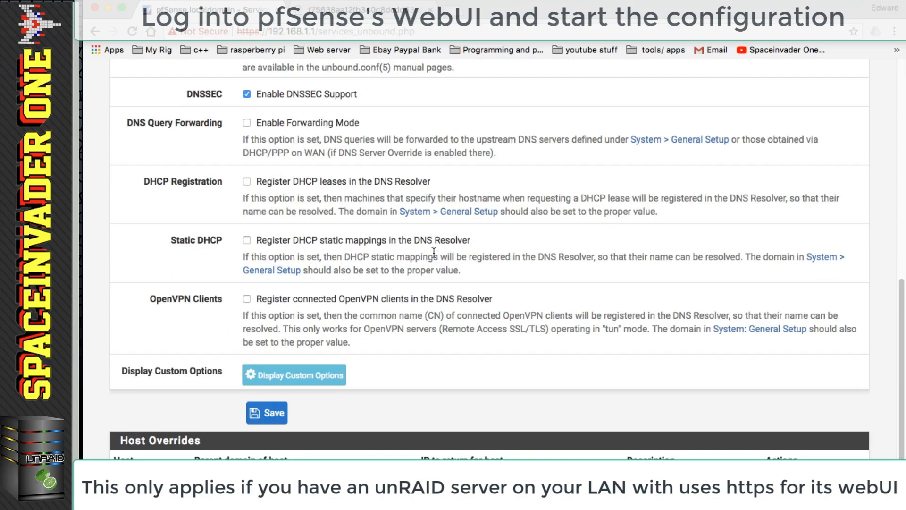
scroll(434, 254, "down", 1)
left_click(301, 359)
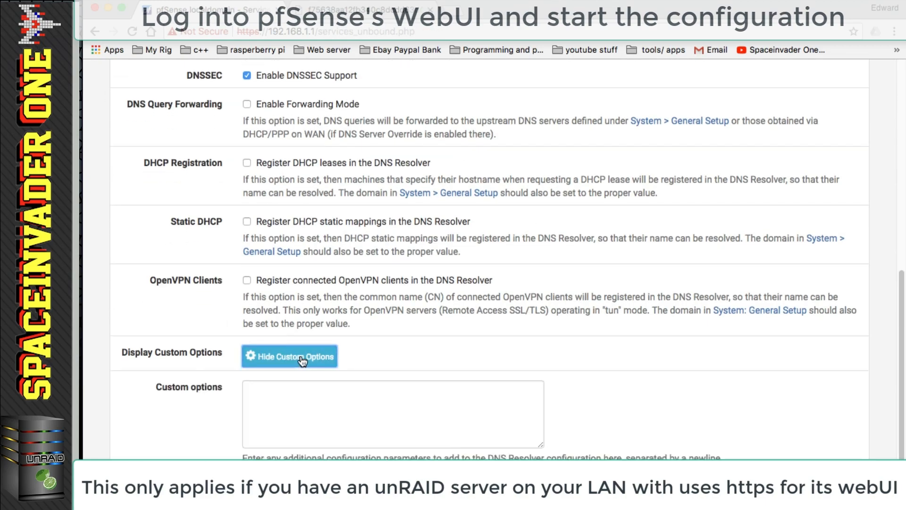
left_click(265, 394)
right_click(257, 387)
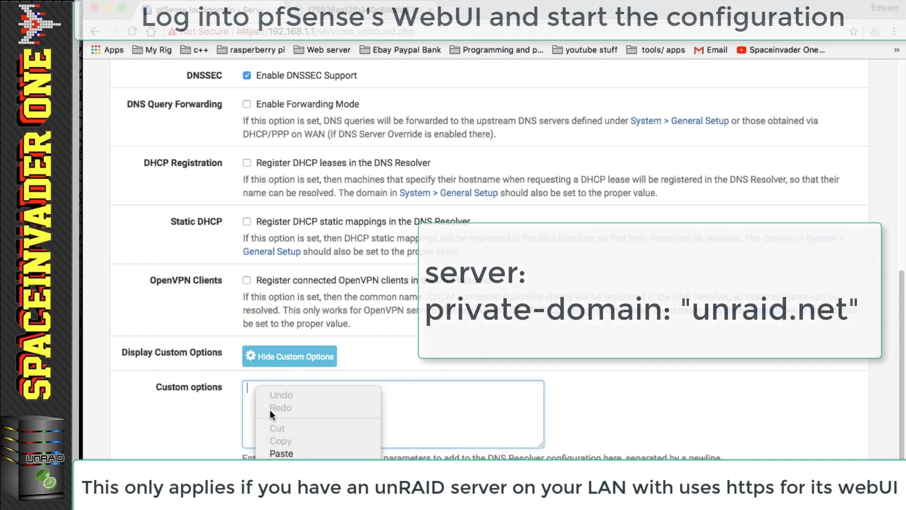
left_click(289, 453)
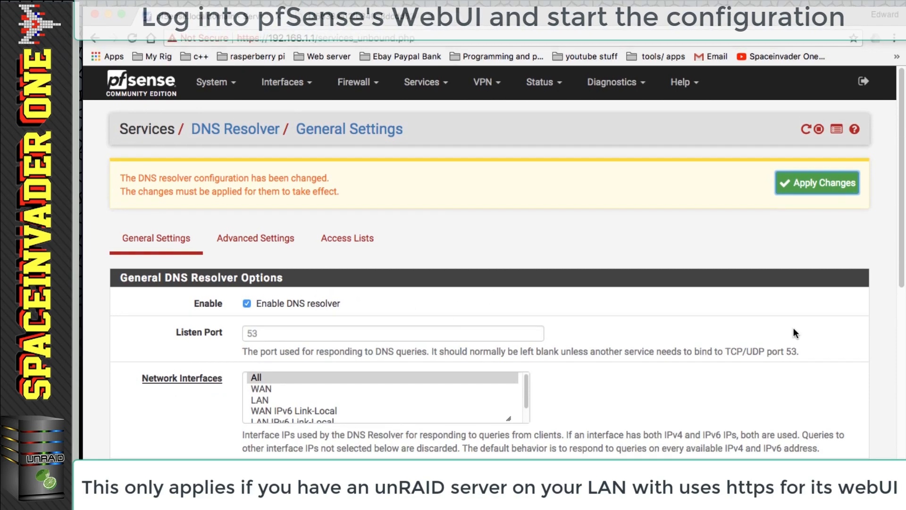
left_click(808, 202)
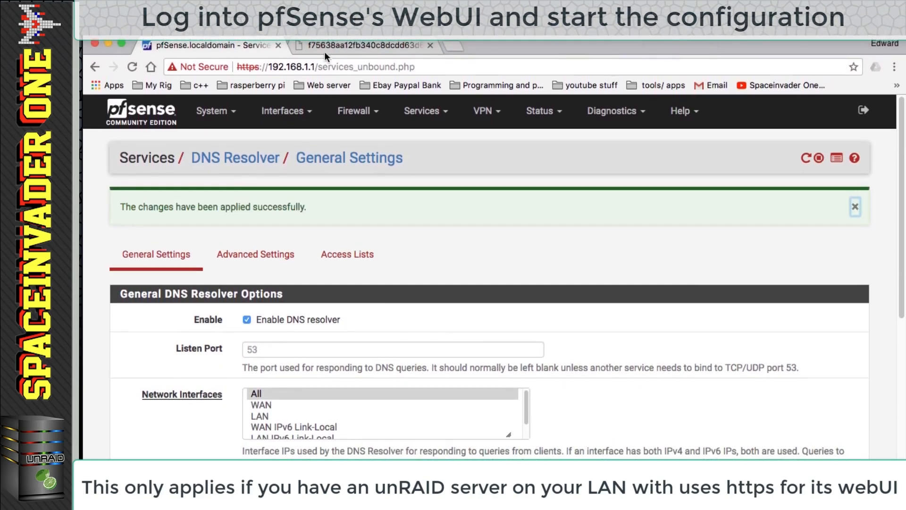
- Reload the unRAID tab to confirm its unraid.net address loads, then close it
left_click(351, 48)
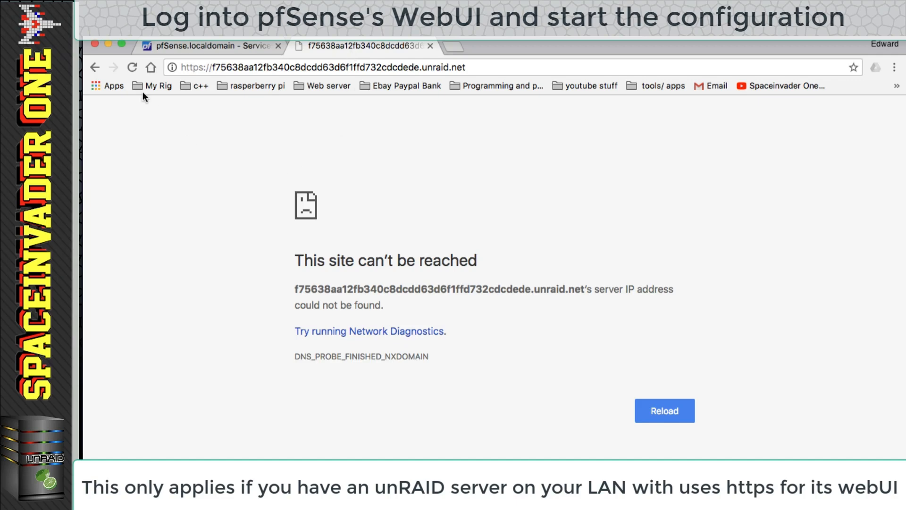
left_click(128, 66)
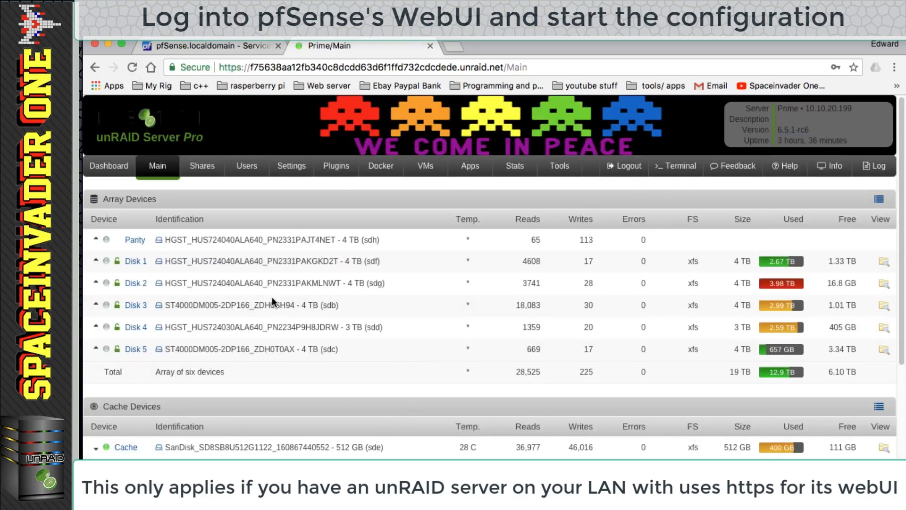
left_click(429, 46)
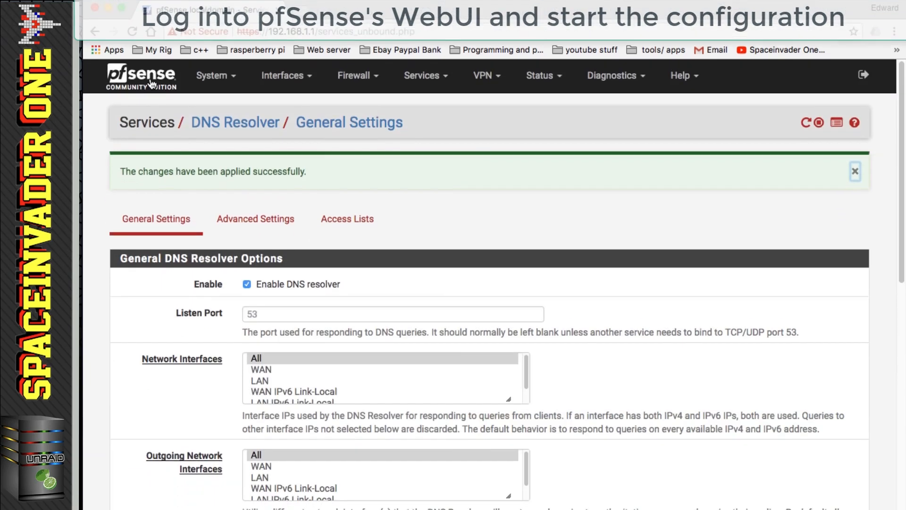
- Return to the dashboard and open the System > Advanced > Miscellaneous tab
left_click(151, 84)
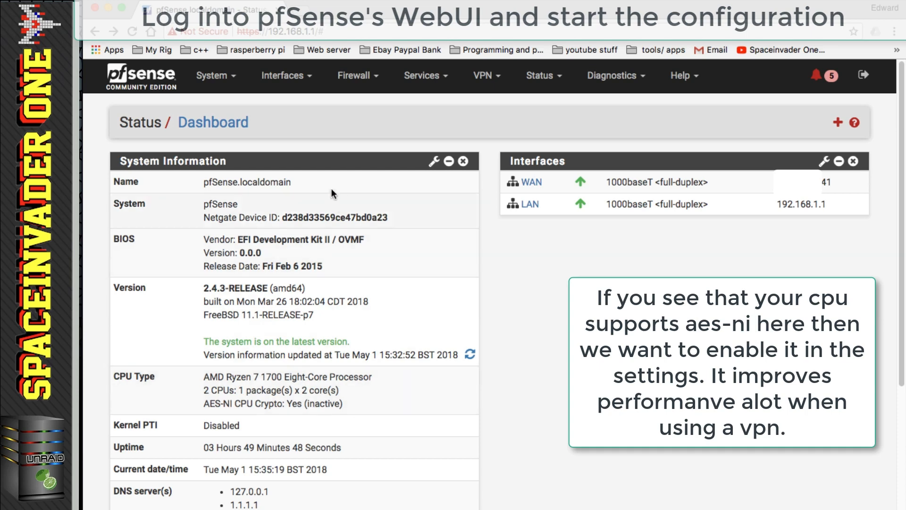
left_click(221, 78)
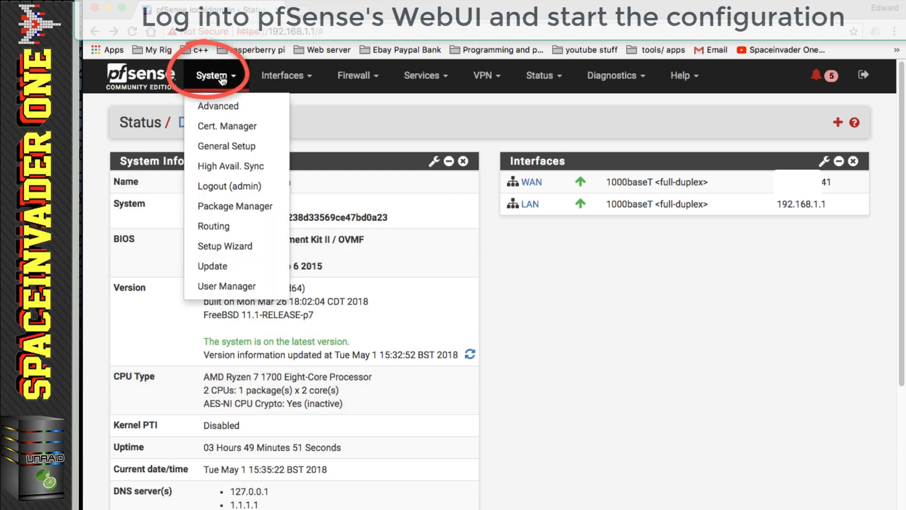
left_click(215, 105)
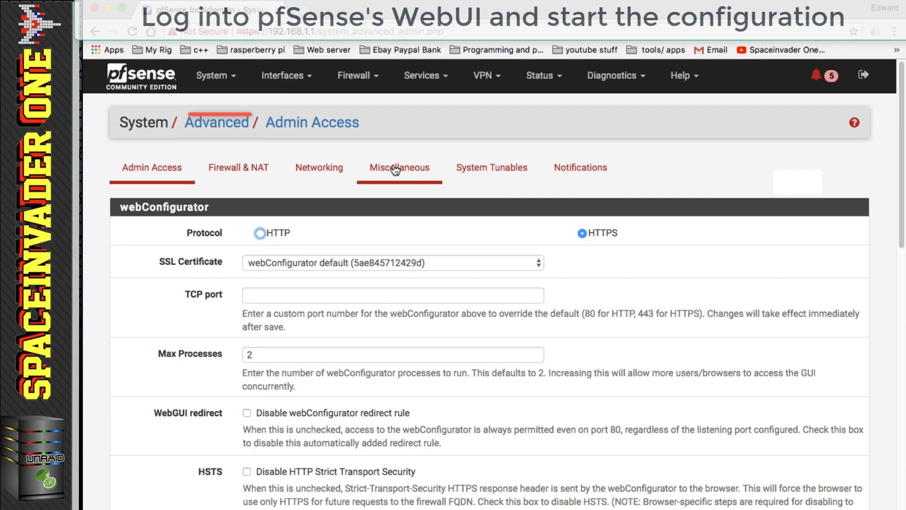
left_click(399, 167)
- Enable AES-NI CPU-based Acceleration and PowerD, keep None/ACPI thermal sensor, and save
scroll(377, 266, "down", 10)
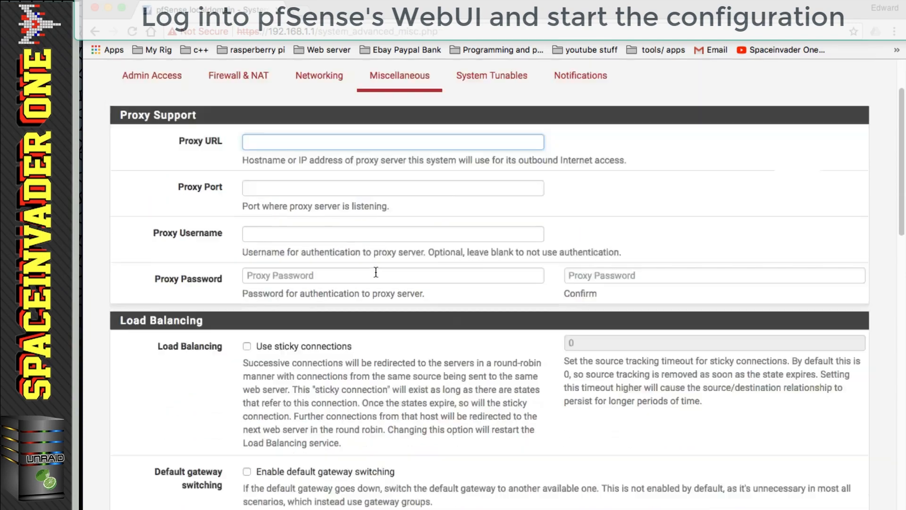
scroll(376, 272, "down", 1)
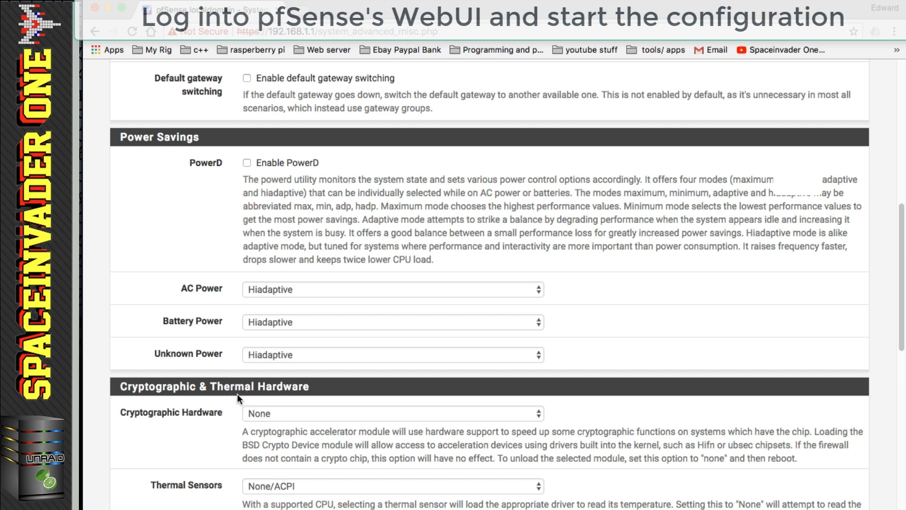
left_click(405, 413)
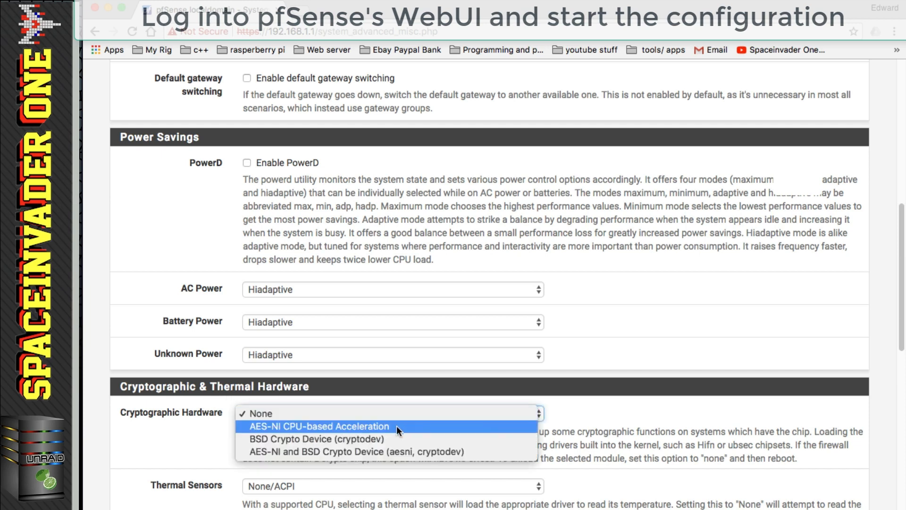
left_click(396, 426)
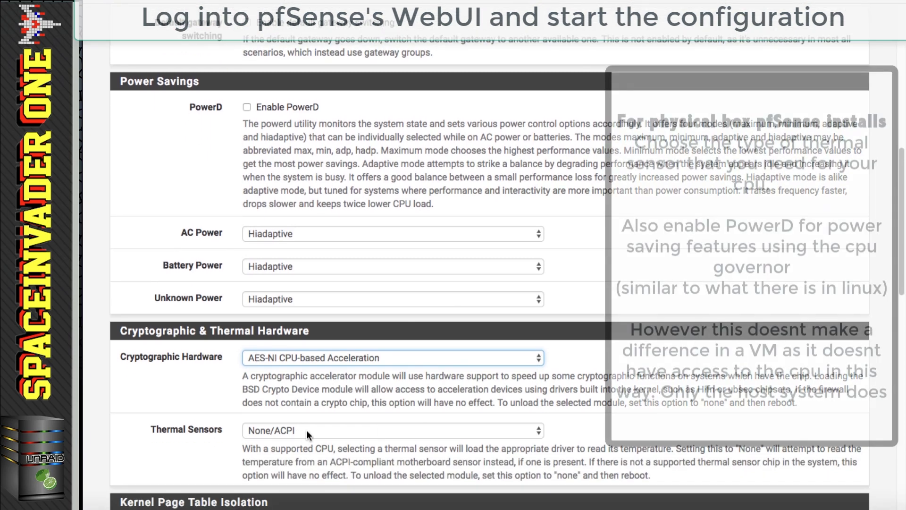
left_click(307, 429)
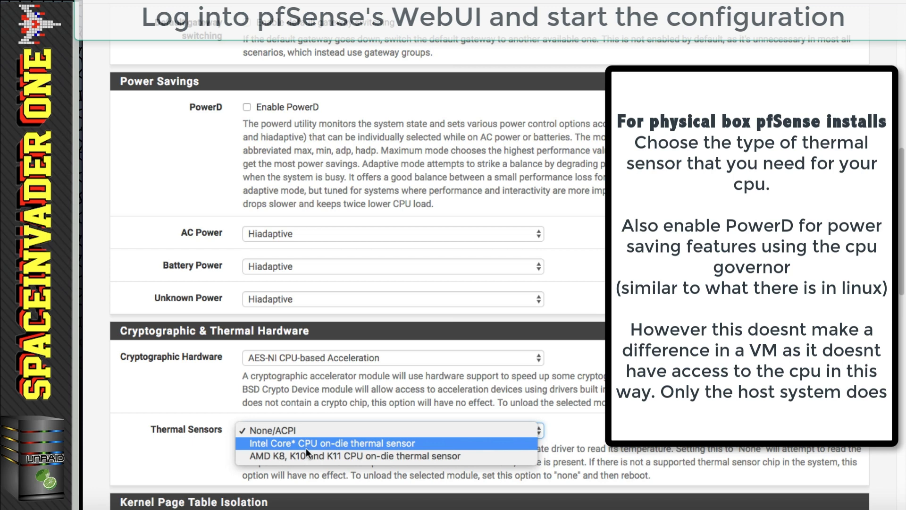
left_click(232, 406)
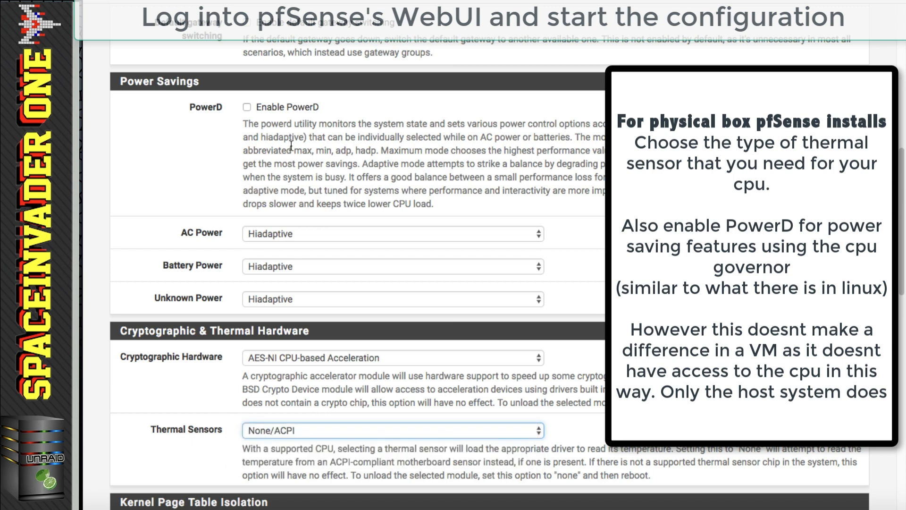
left_click(246, 106)
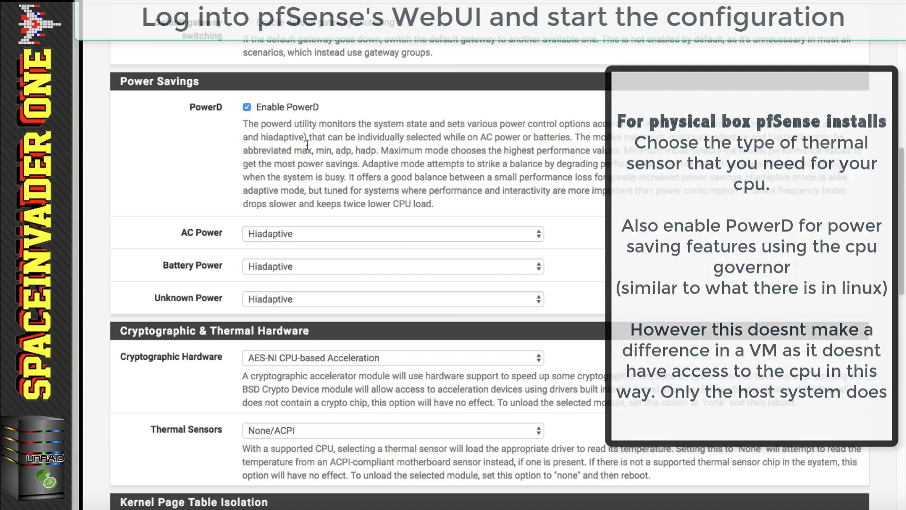
scroll(307, 145, "down", 10)
left_click(270, 445)
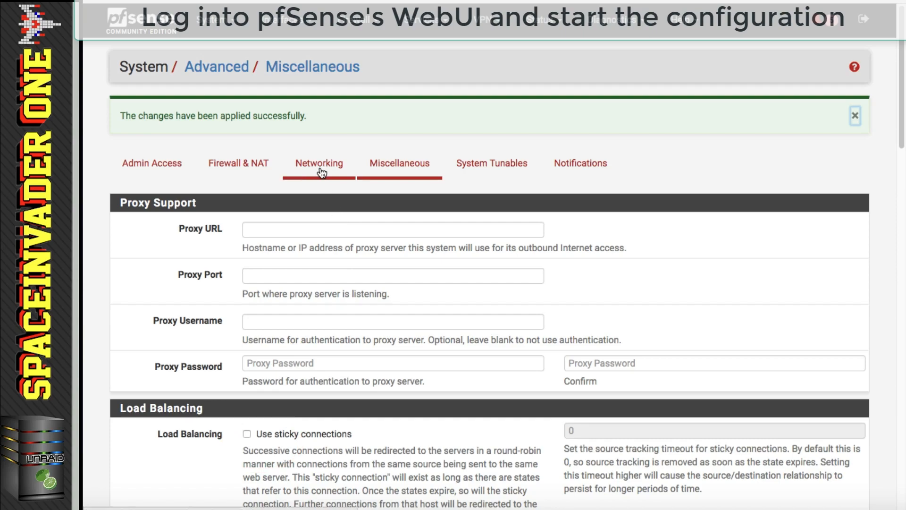
- Uncheck Allow IPv6 in the advanced Networking settings, leave hardware checksum offload enabled, and save
left_click(322, 170)
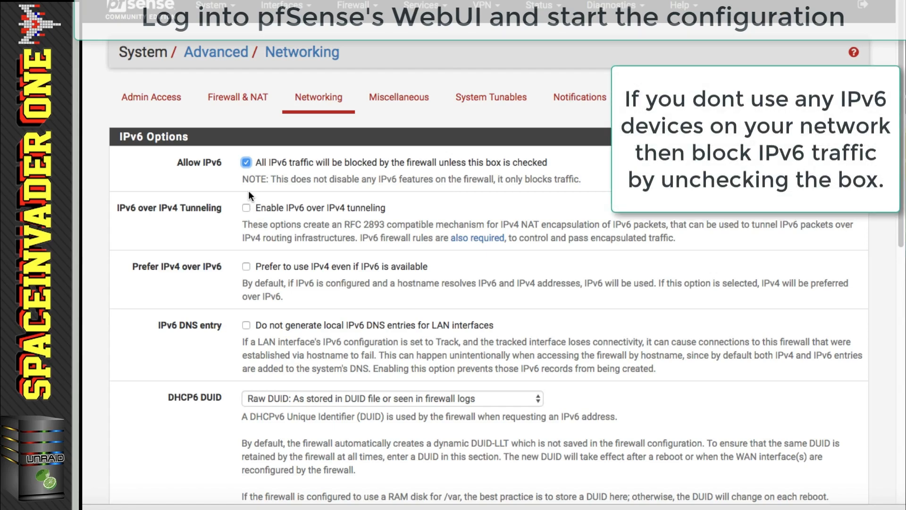
left_click(247, 162)
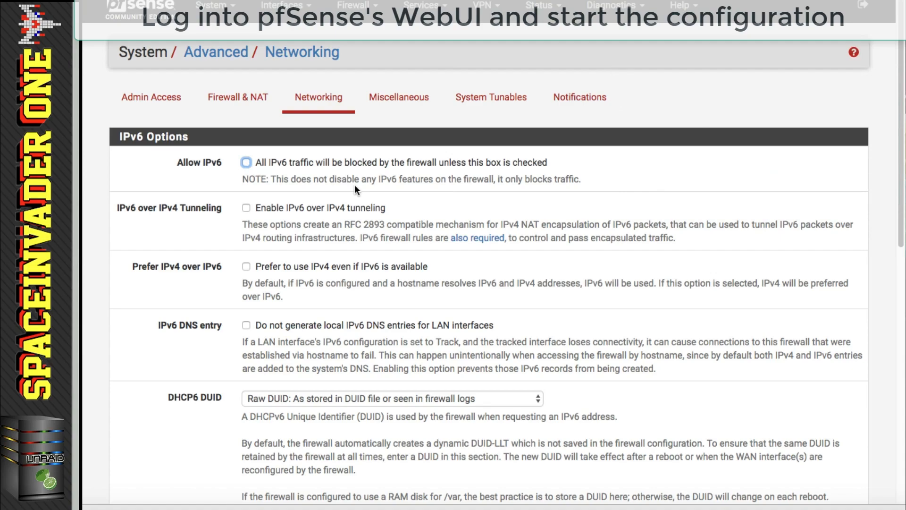
scroll(355, 185, "down", 10)
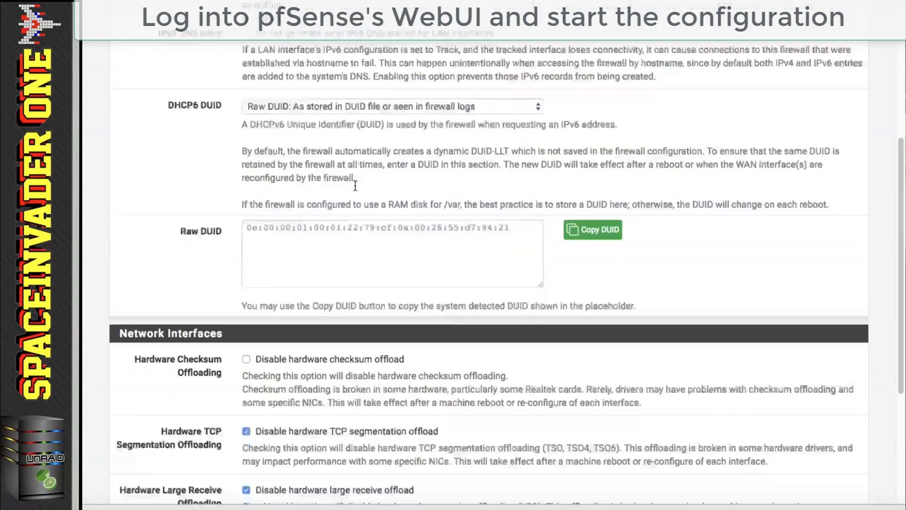
scroll(355, 185, "down", 2)
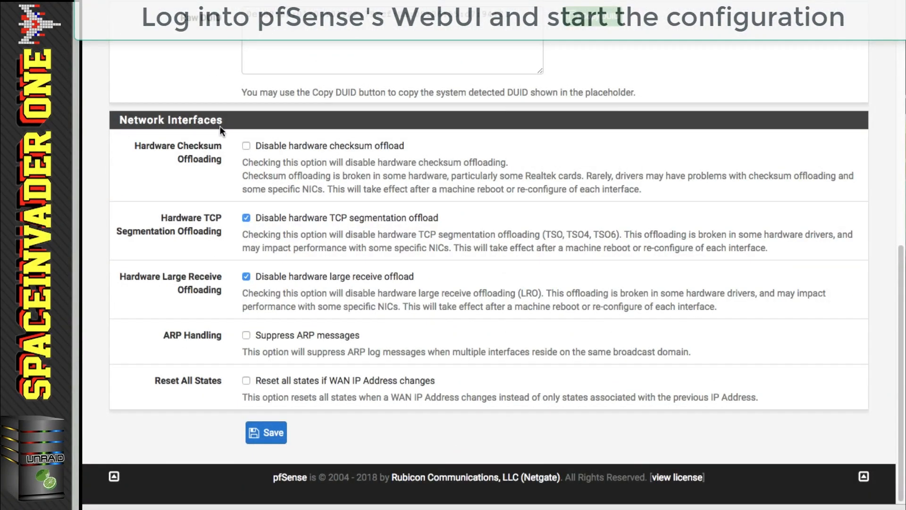
left_click_drag(256, 146, 389, 152)
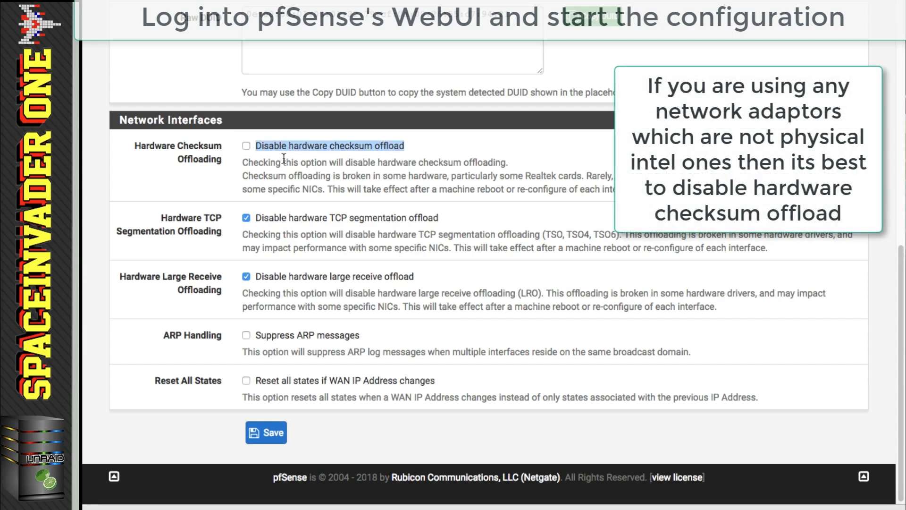
left_click(416, 151)
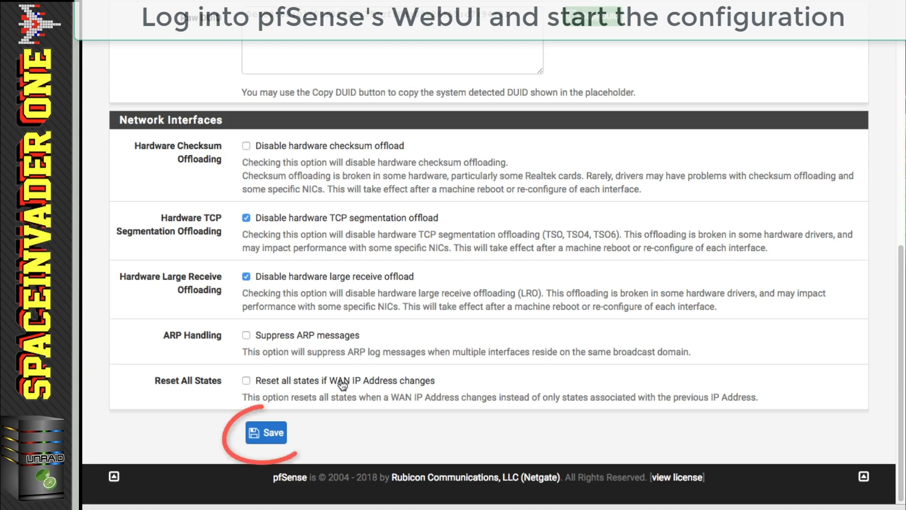
left_click(271, 433)
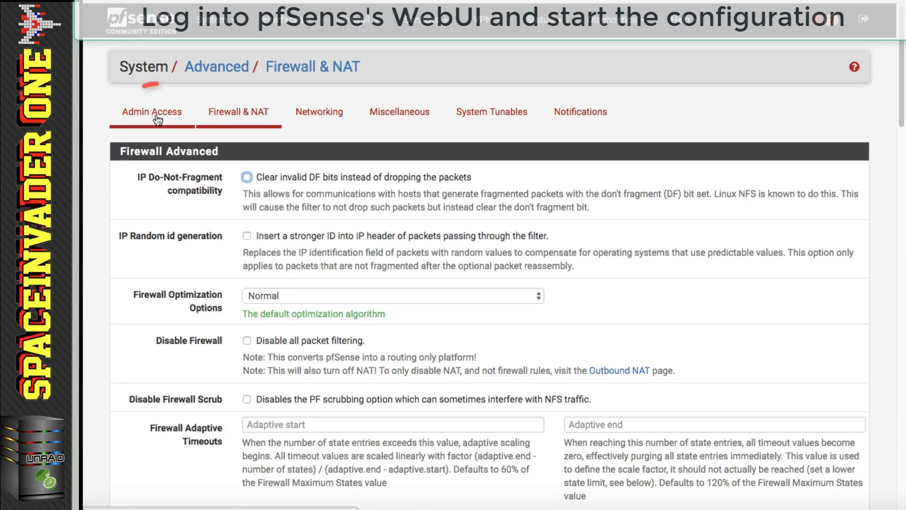
- Set the admin webGUI protocol to HTTP, enable Secure Shell, keep login autocomplete on, and save
left_click(157, 116)
left_click(260, 177)
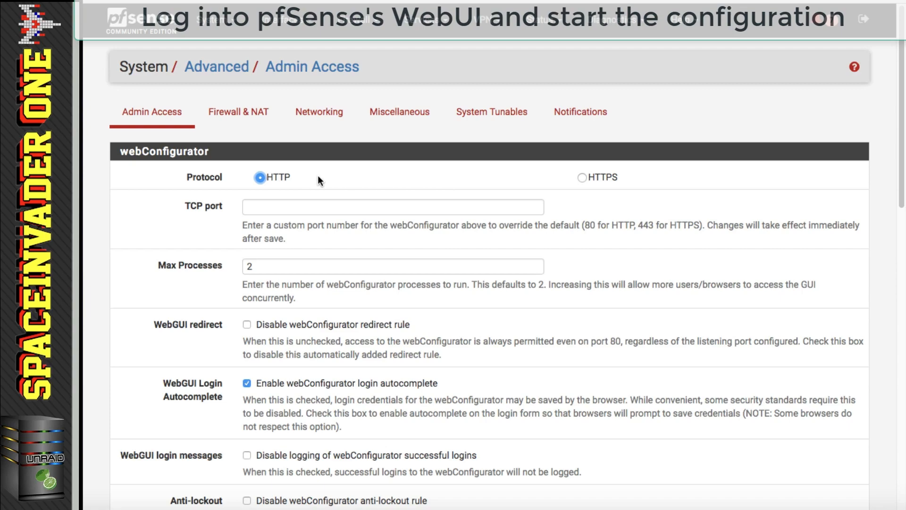
scroll(318, 176, "down", 5)
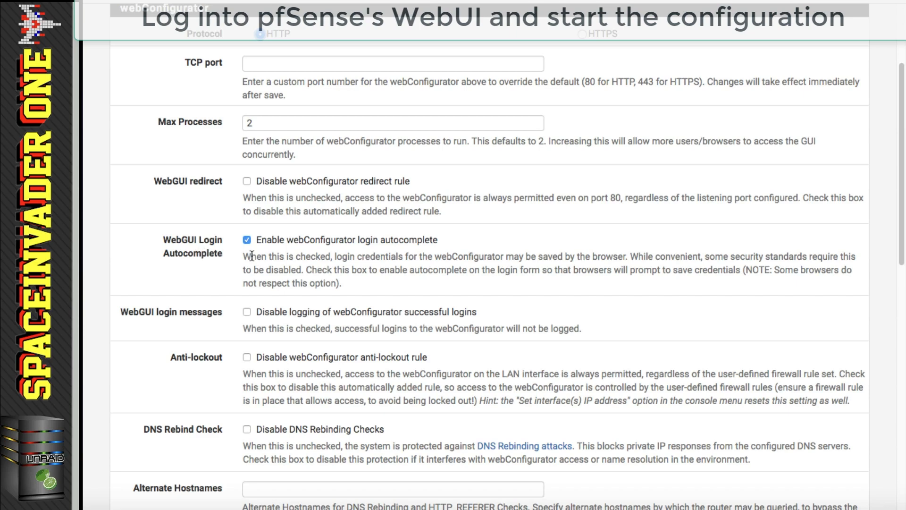
left_click(248, 239)
left_click(247, 240)
scroll(303, 256, "down", 6)
scroll(303, 257, "down", 4)
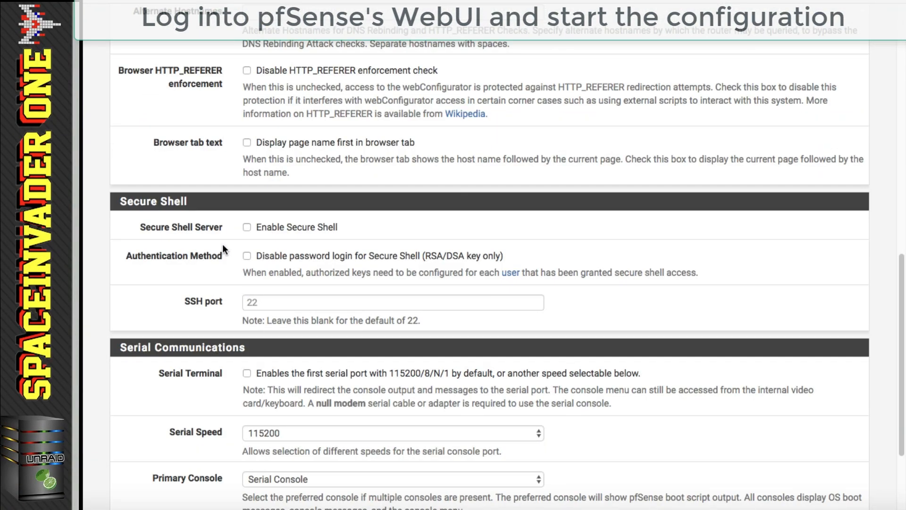
left_click(247, 226)
scroll(219, 242, "down", 3)
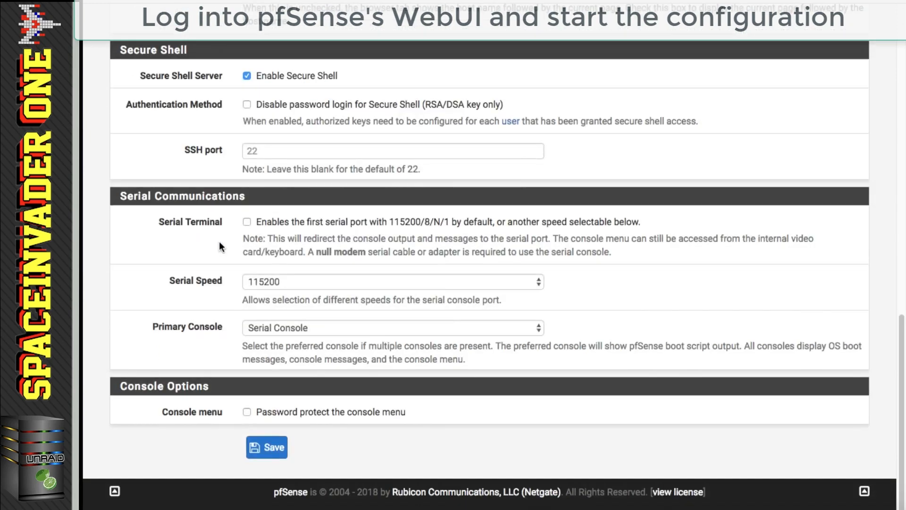
left_click(266, 447)
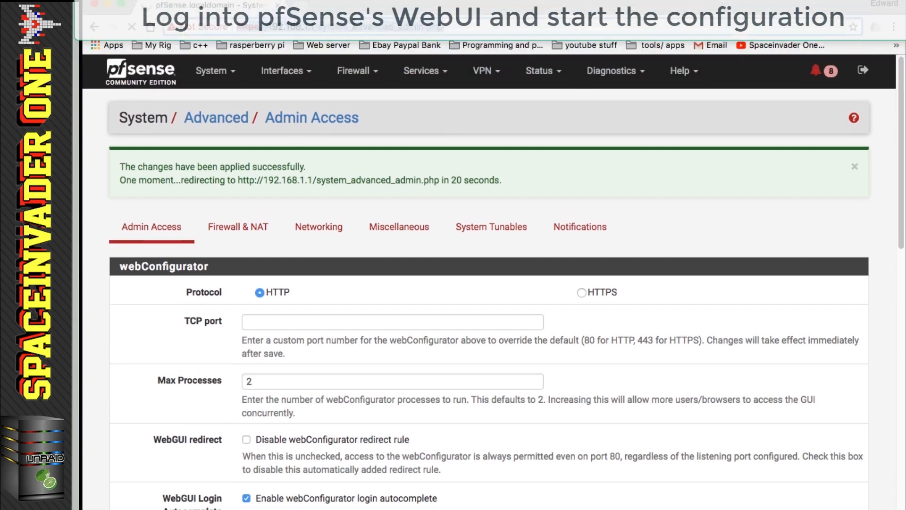
- Load the pfSense webGUI at 192.168.1.1 over plain HTTP
left_click(354, 45)
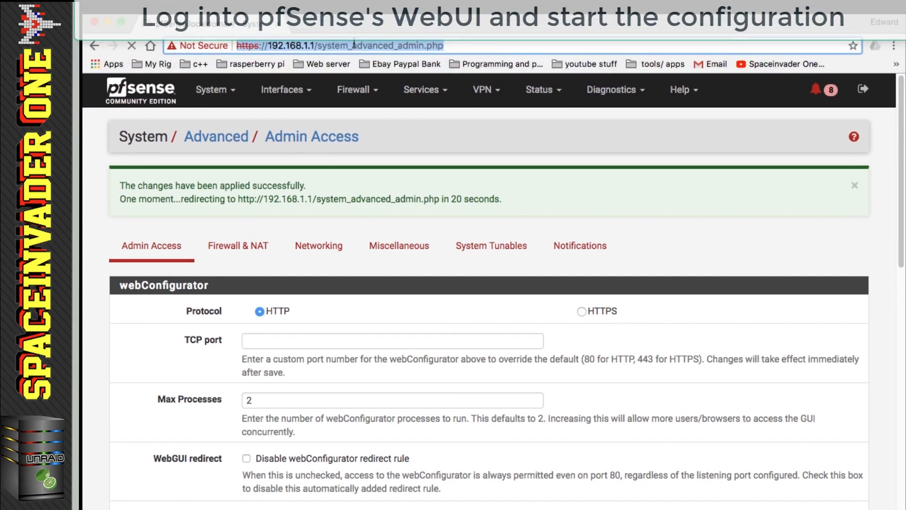
type("192.168.1.1")
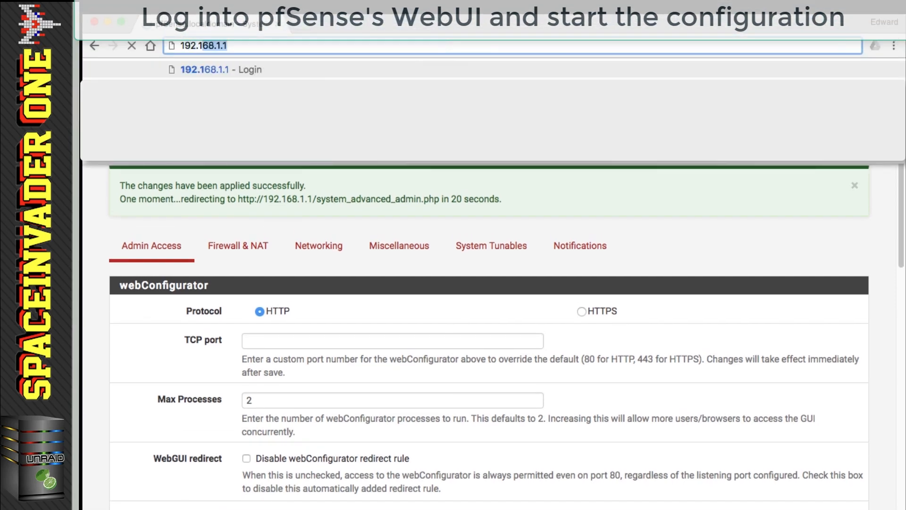
key("Return")
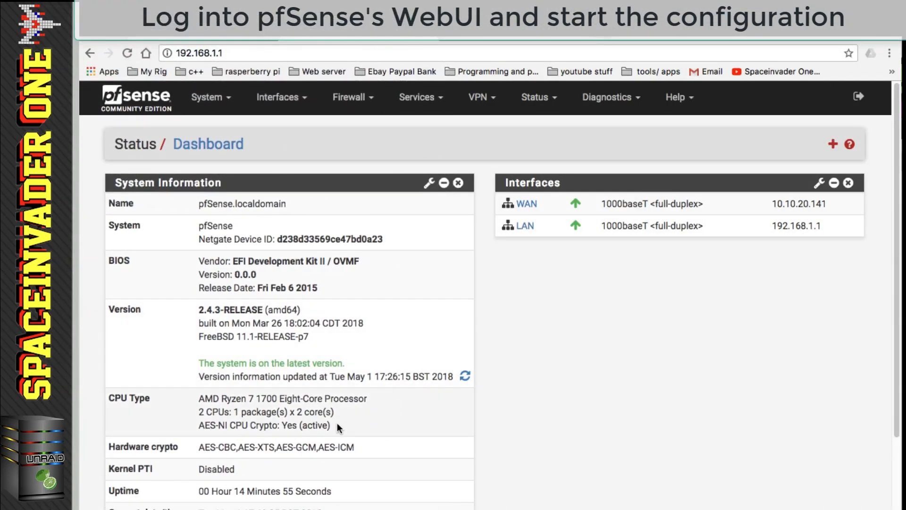
- Confirm the dashboard shows AES-NI CPU Crypto as Yes (active)
left_click_drag(332, 426, 198, 427)
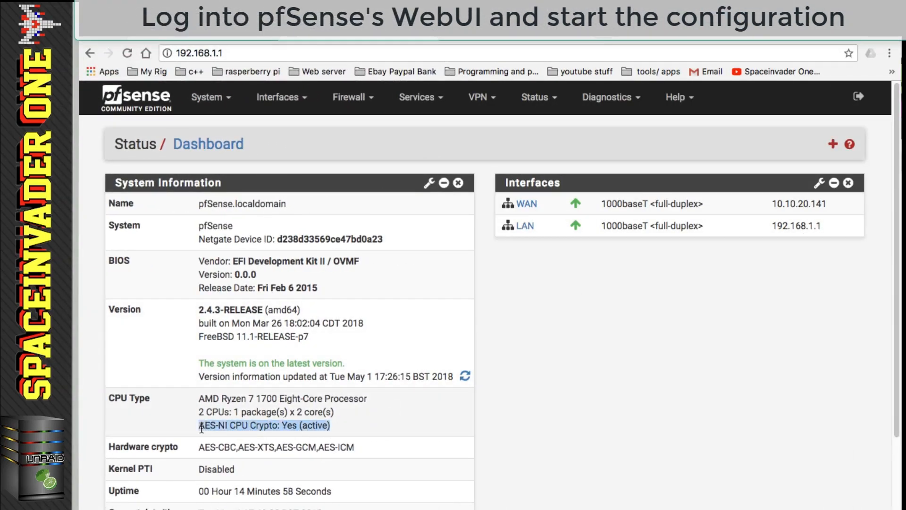
left_click(227, 50)
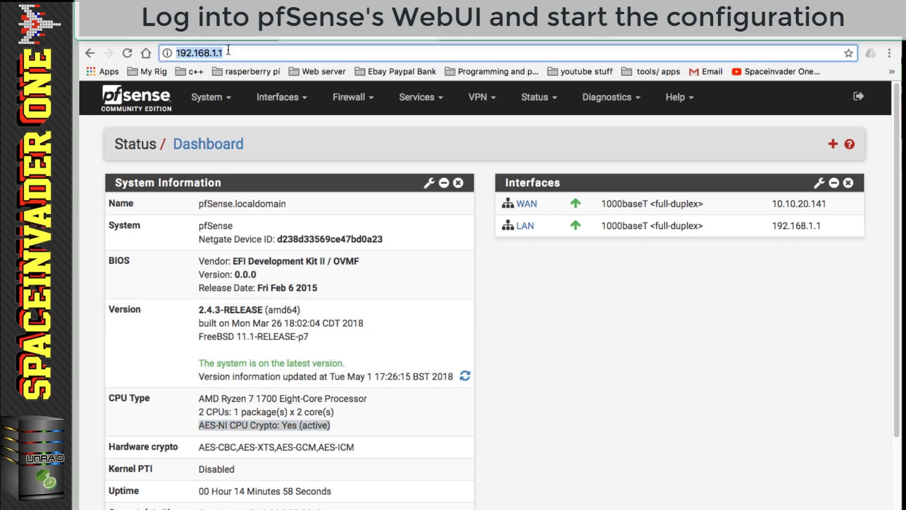
left_click(593, 332)
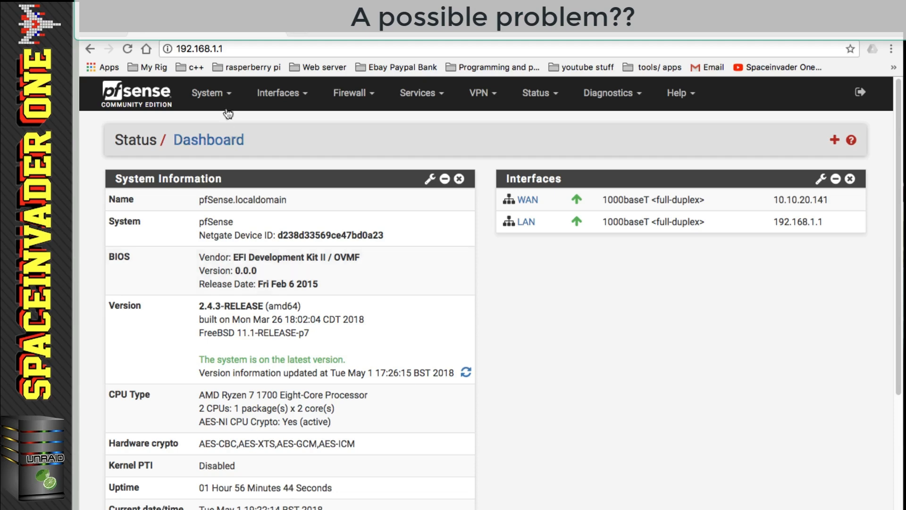
- Raise Firewall Maximum Table Entries from 200000 to 400000, save, and return to the dashboard
left_click(218, 96)
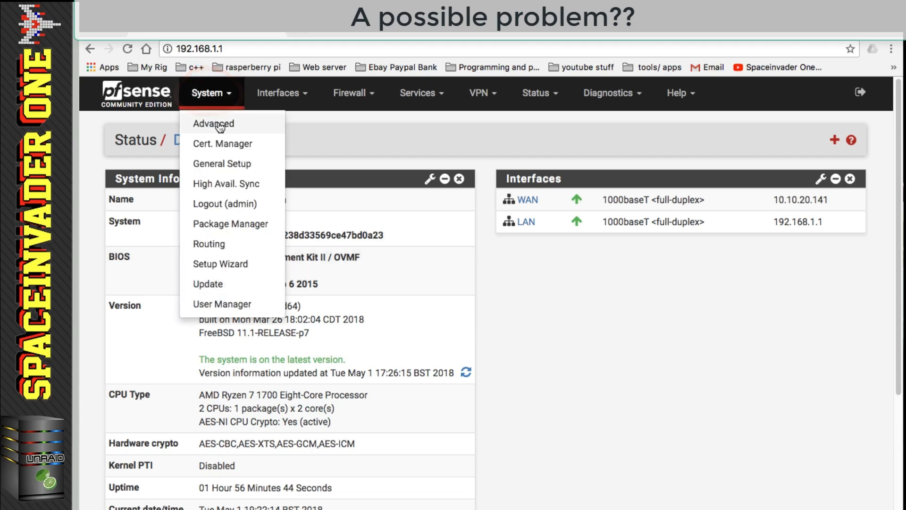
left_click(218, 121)
left_click(225, 184)
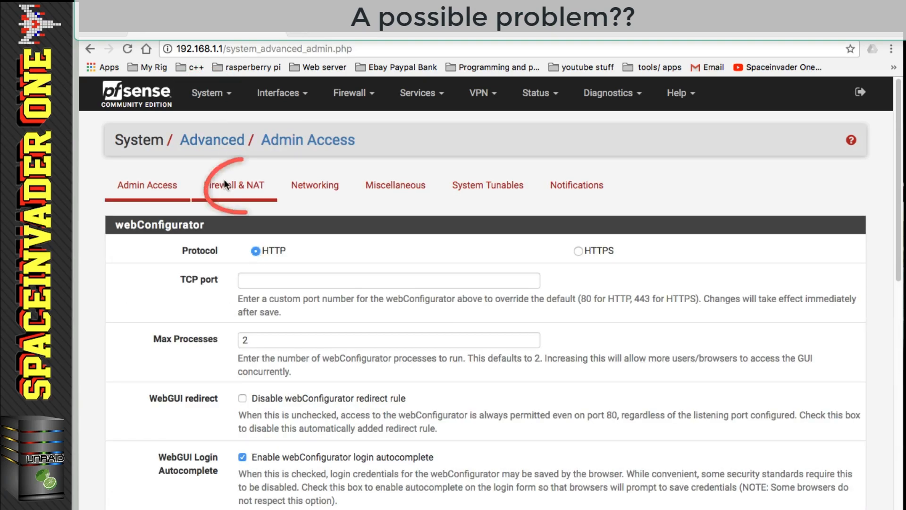
scroll(340, 379, "down", 2)
scroll(340, 379, "down", 5)
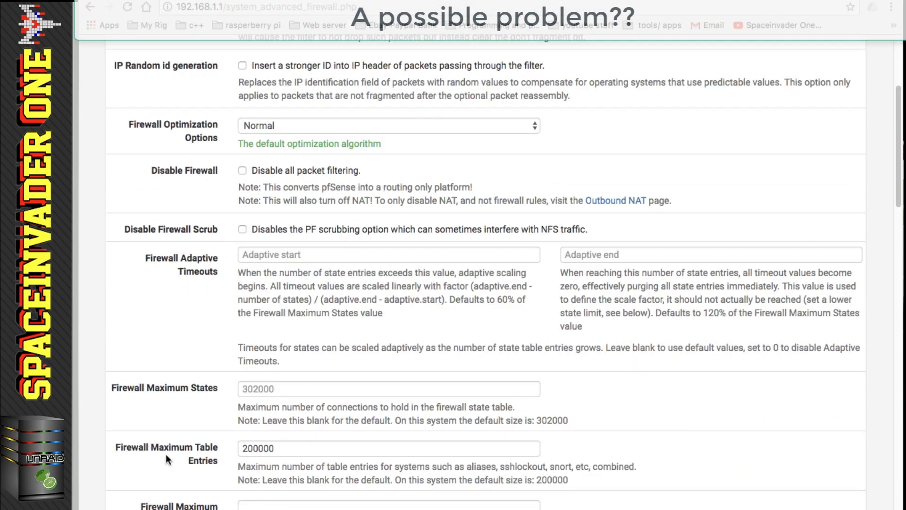
left_click_drag(279, 447, 233, 448)
type("400000")
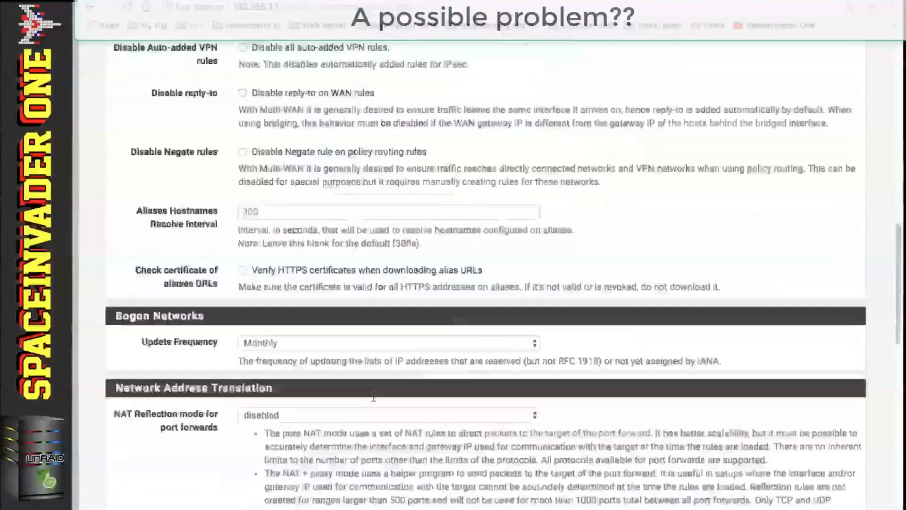
scroll(373, 399, "down", 15)
left_click(257, 479)
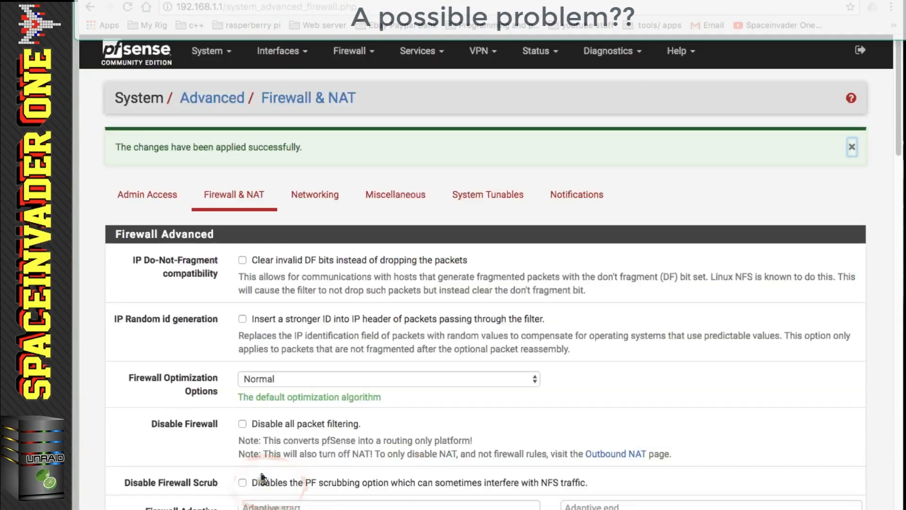
left_click(145, 53)
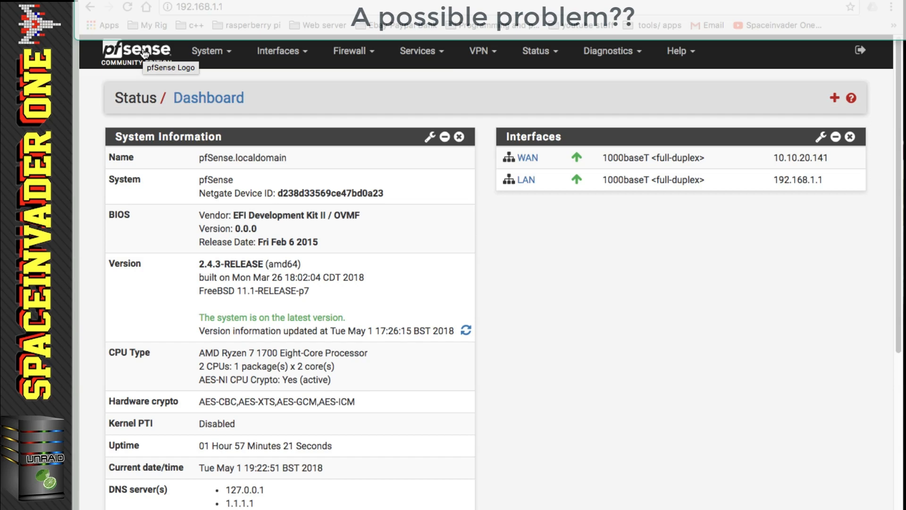